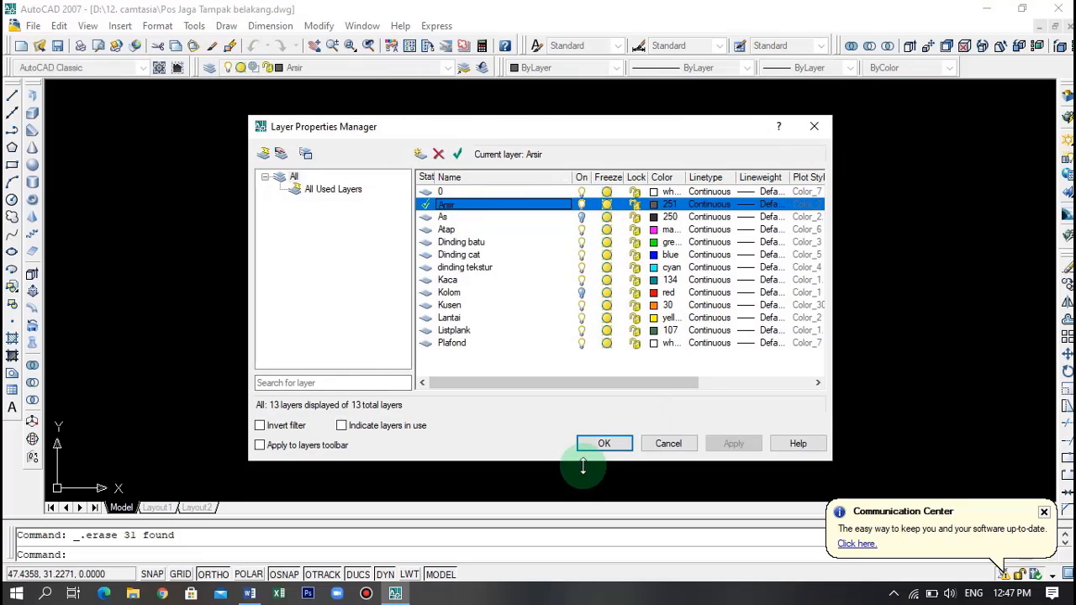
- Accept the layer properties and make Lantai the current layer
click(602, 443)
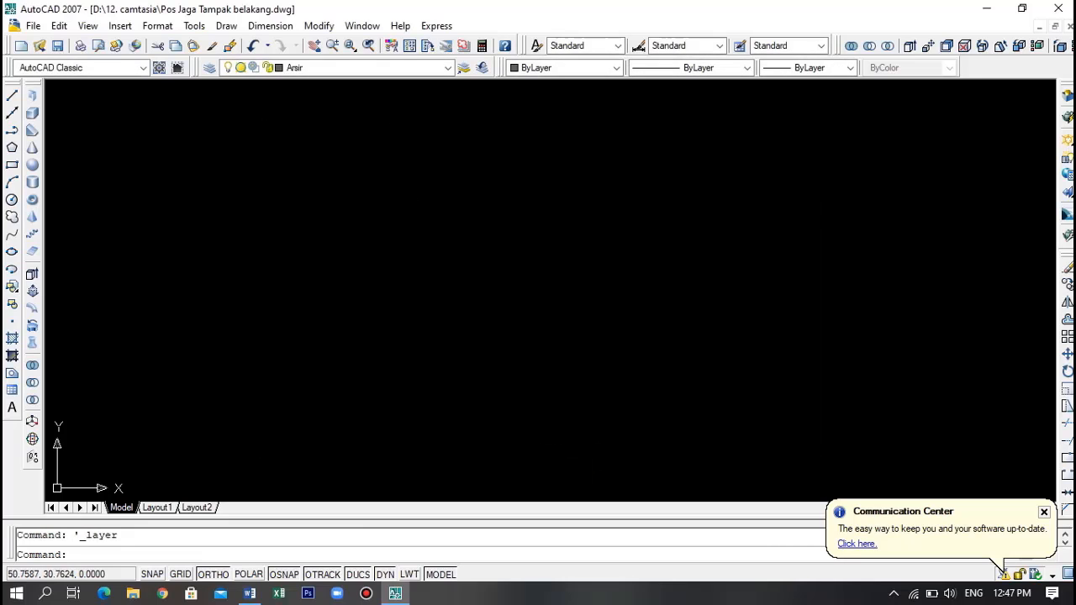
click(448, 69)
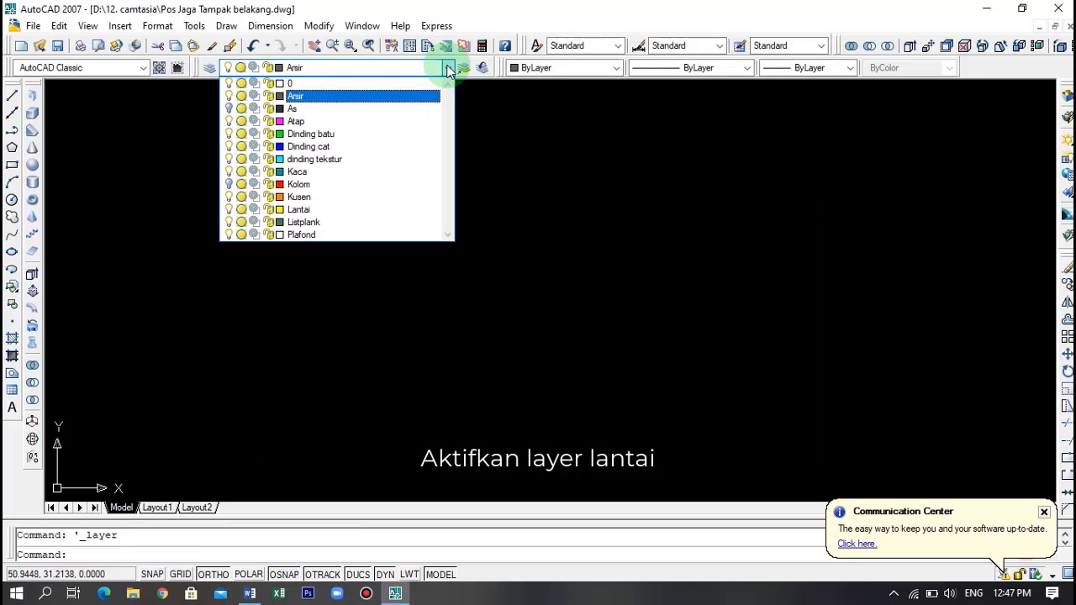
click(400, 210)
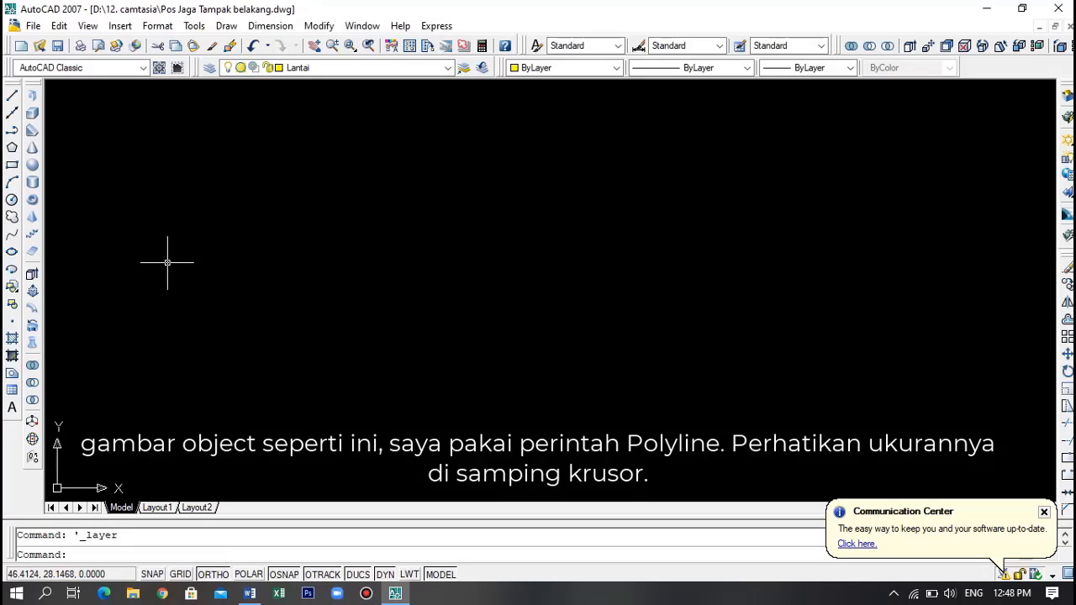
- Start the floor slab as a polyline in the lower drawing area with segments 0.1 up, 0.5 right and 3.15 right
click(11, 132)
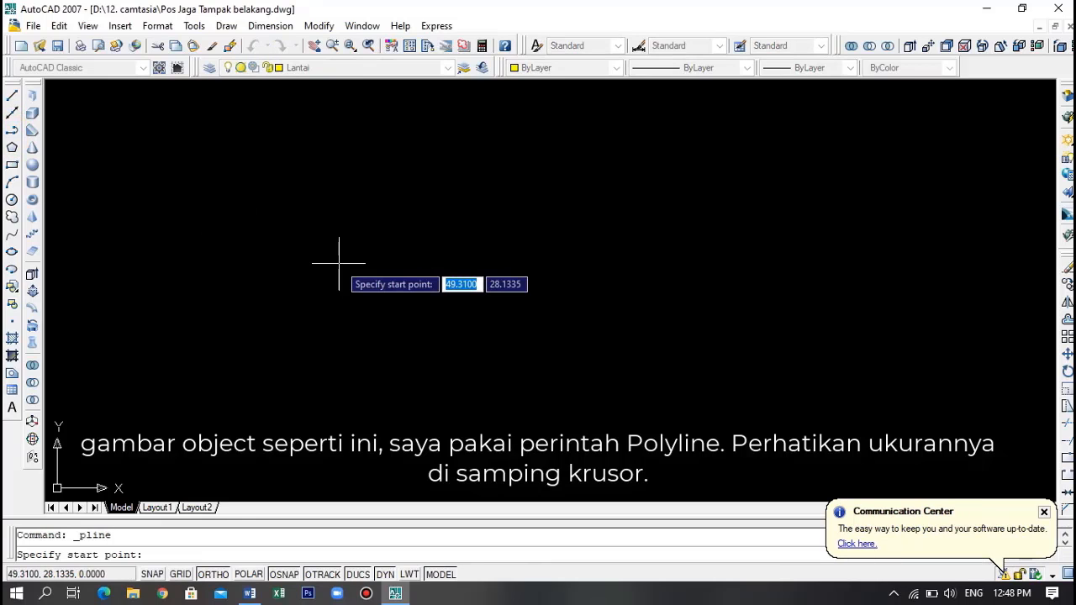
click(329, 425)
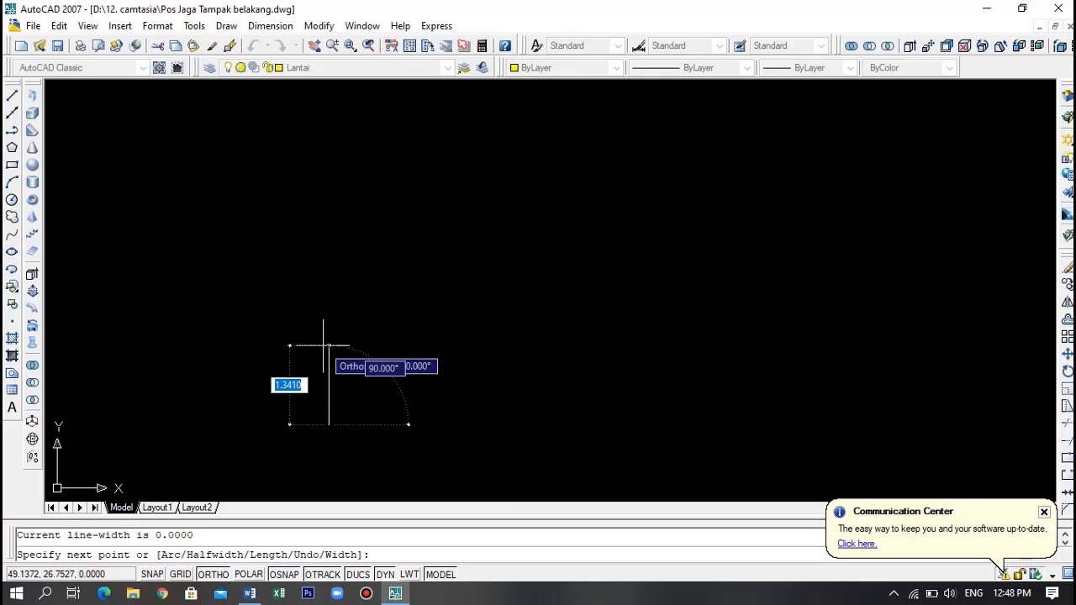
text(0.)
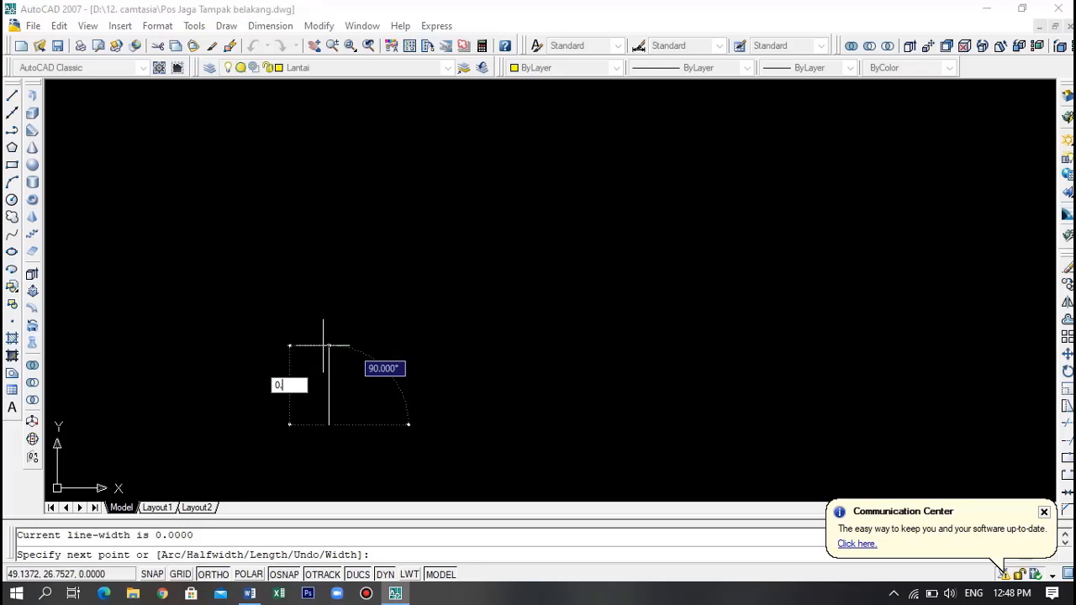
text(1)
key(Return)
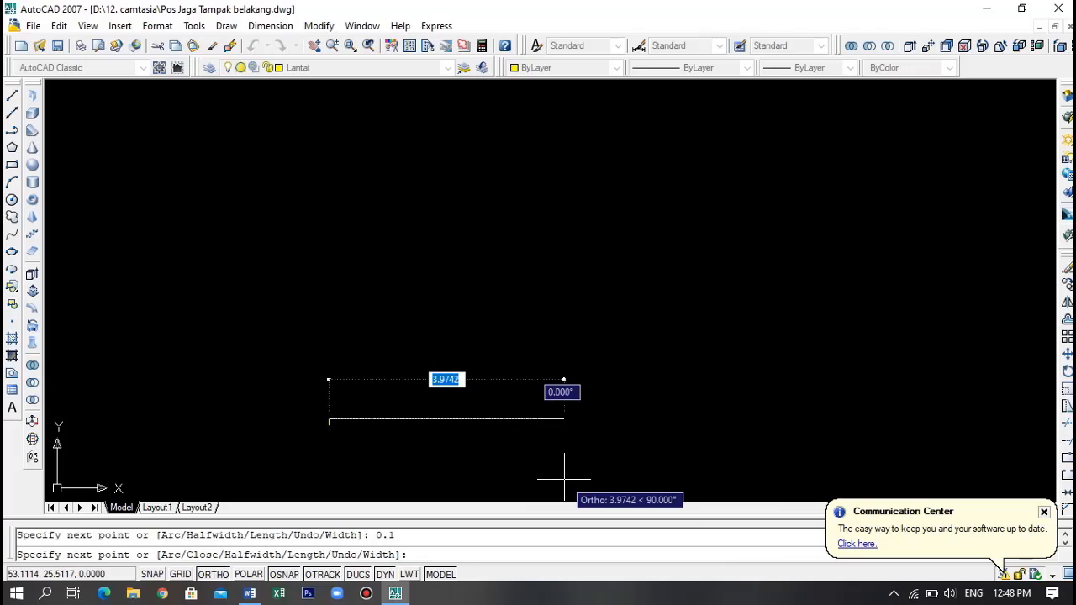
text(0.)
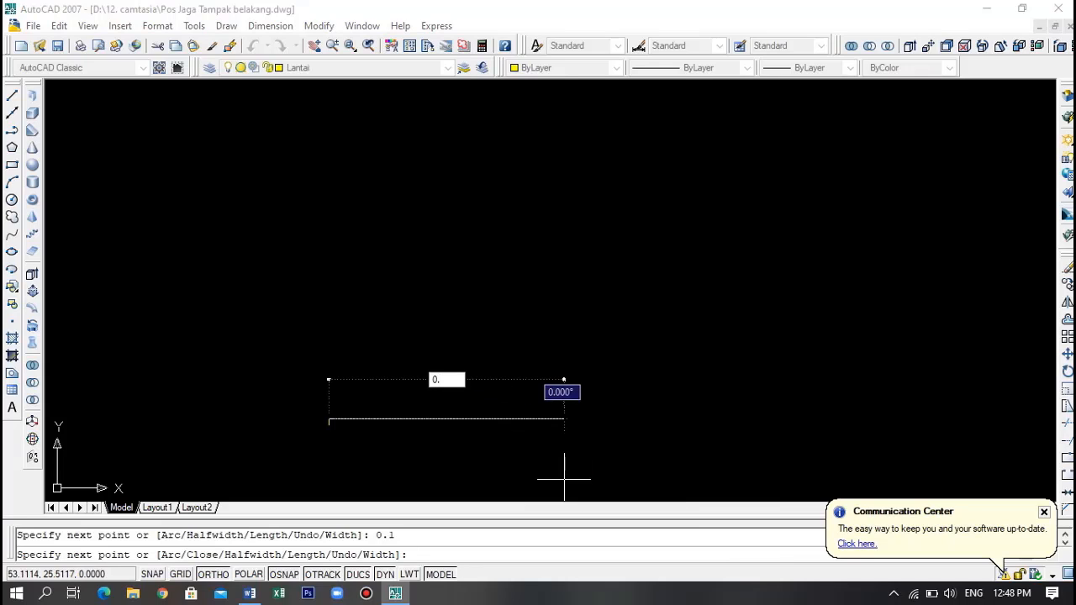
text(5)
key(Return)
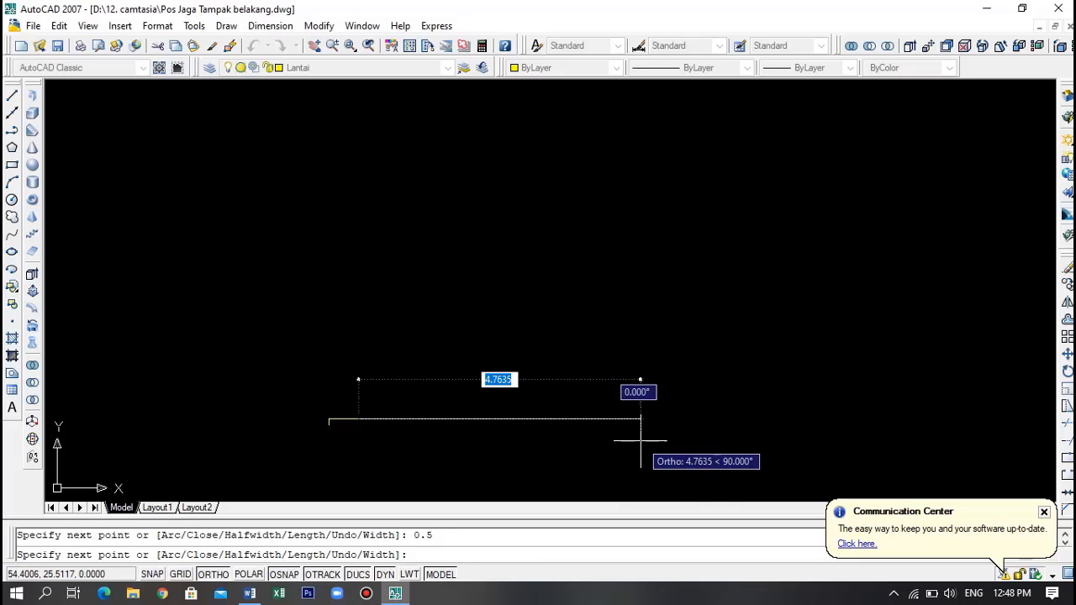
text(3.15)
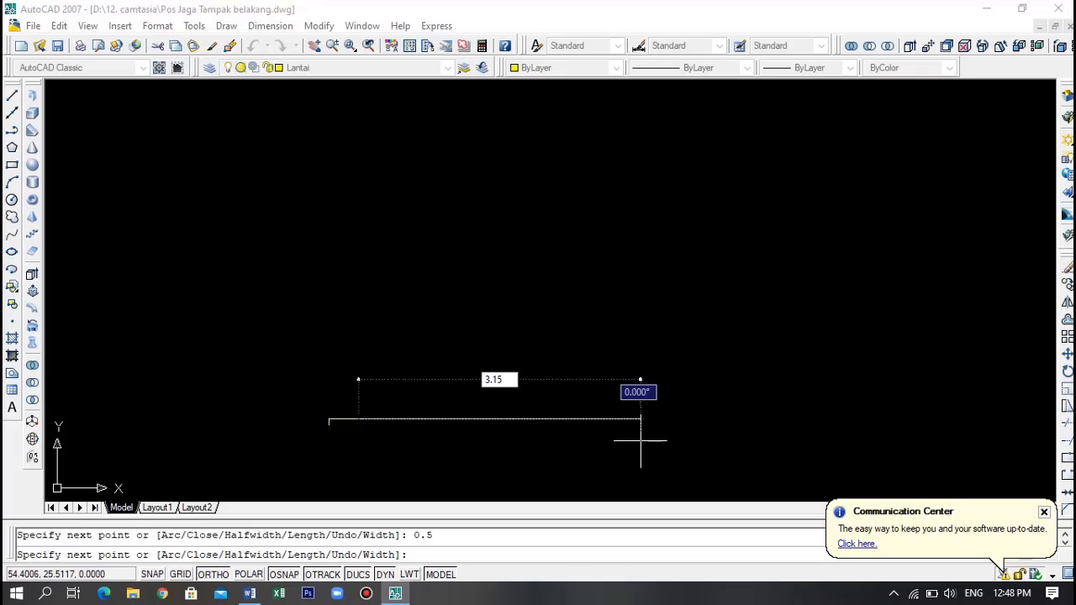
key(Return)
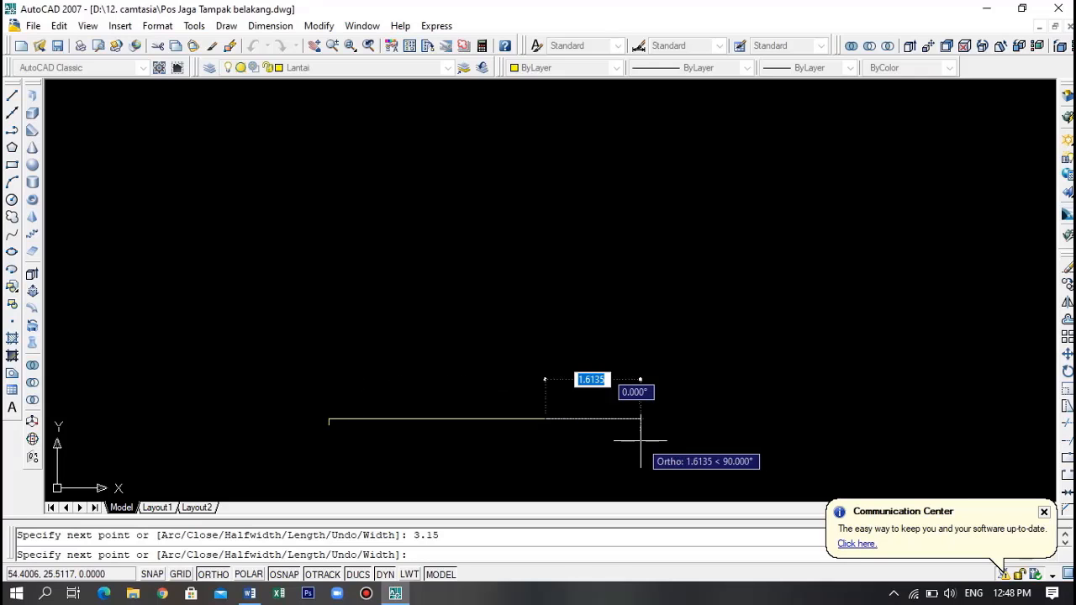
- Continue the floor polyline 0.5 right and 0.1 down, and close it back to its start point
text(0.)
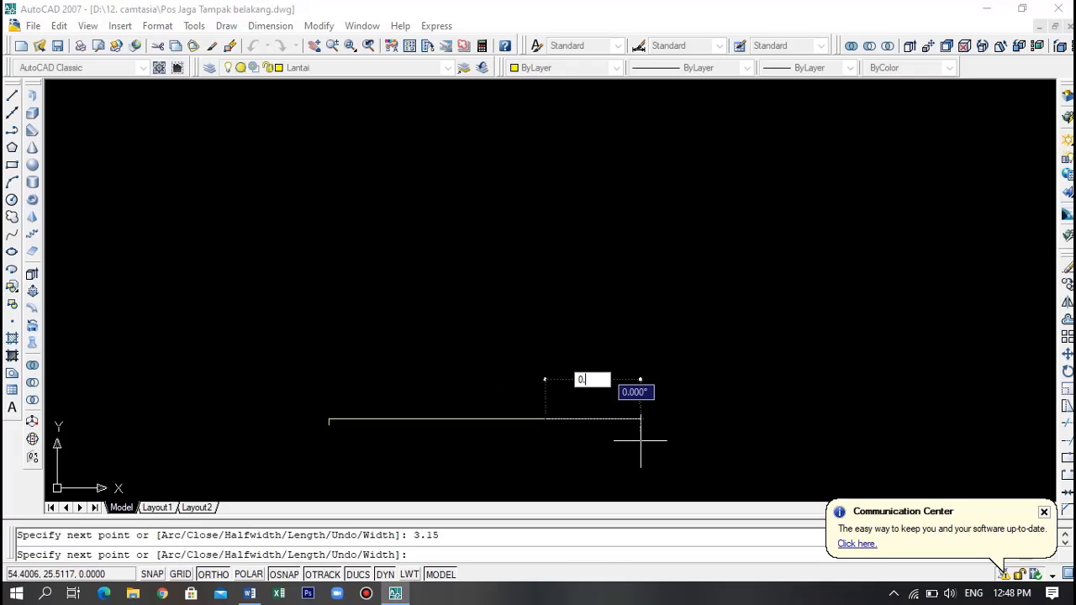
text(5)
key(Return)
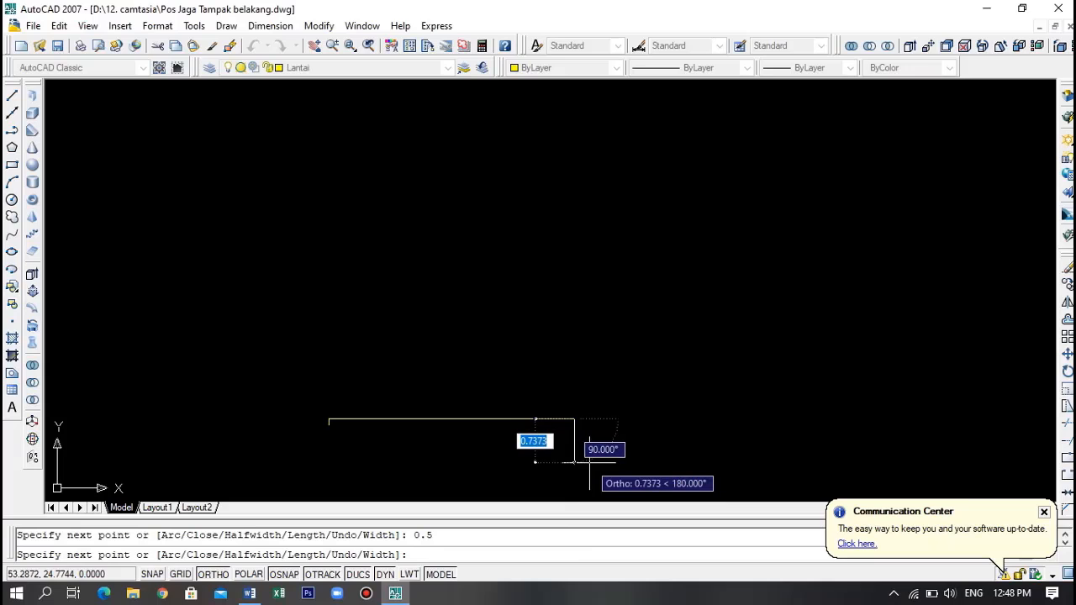
text(0.1)
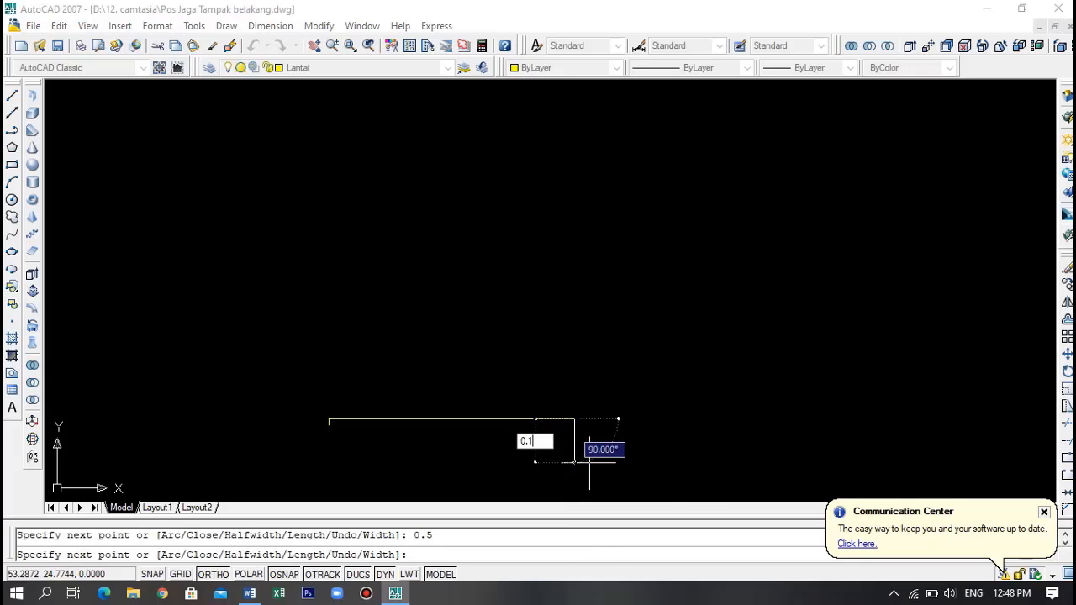
key(Return)
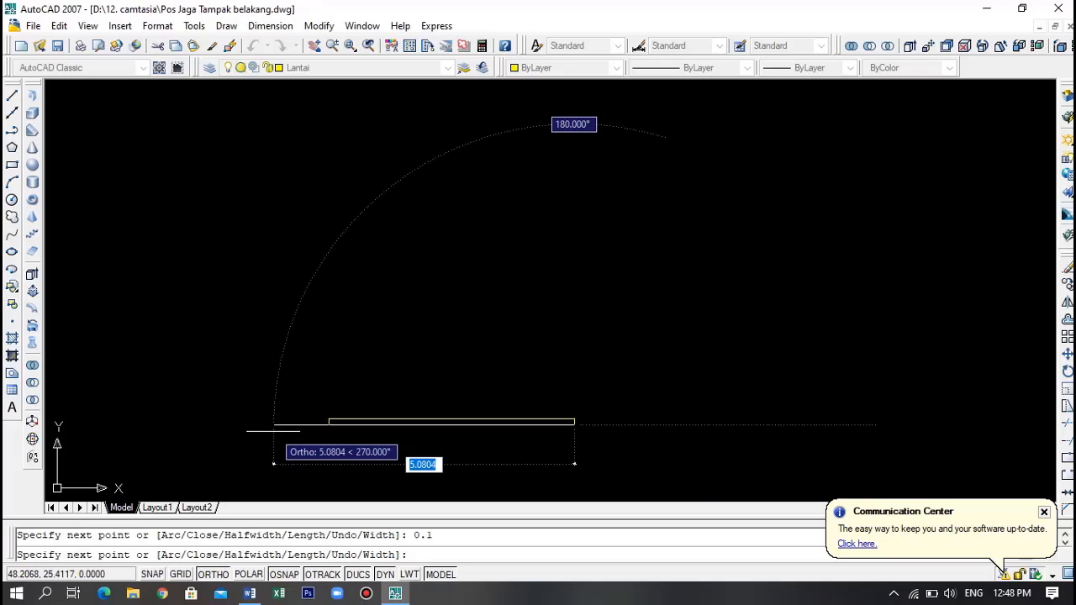
text(c)
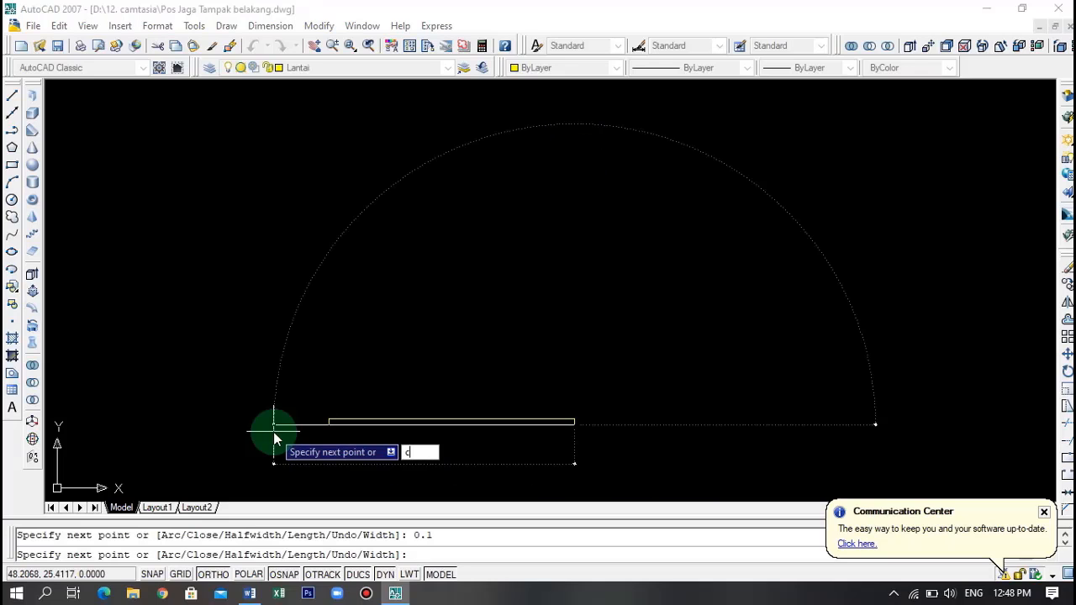
key(Return)
- Make Dinding batu the current layer
middle_drag(409, 427, 490, 358)
scroll(481, 361, up, 2)
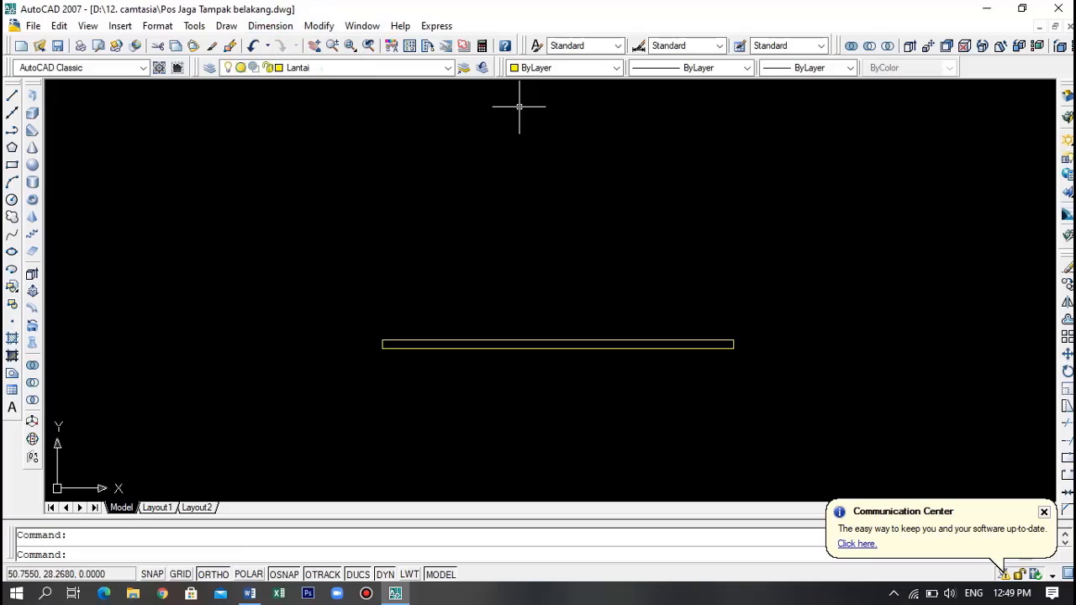
middle_drag(518, 186, 511, 262)
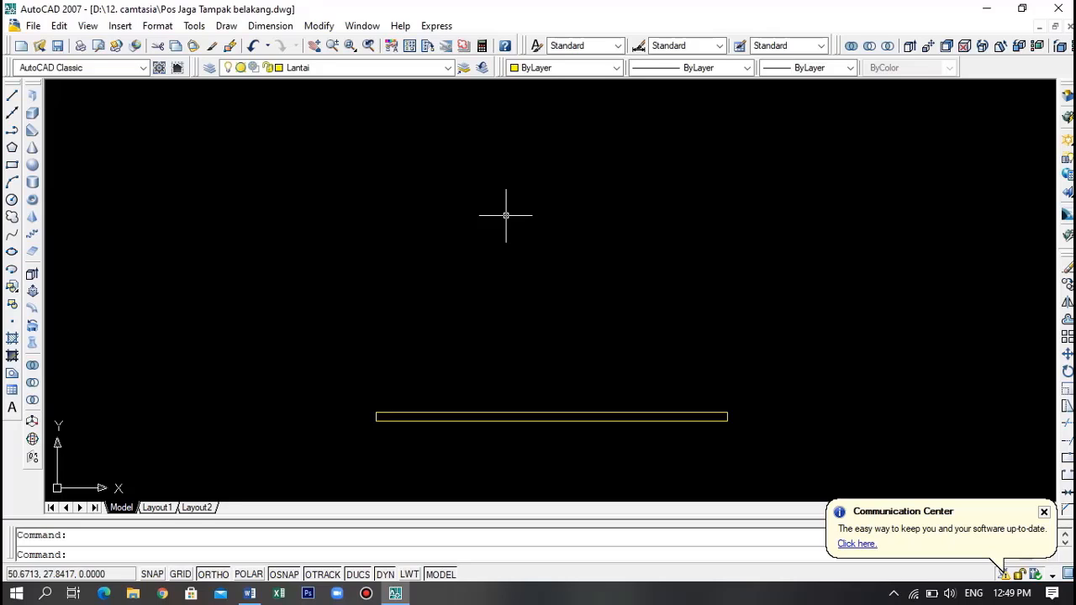
click(348, 67)
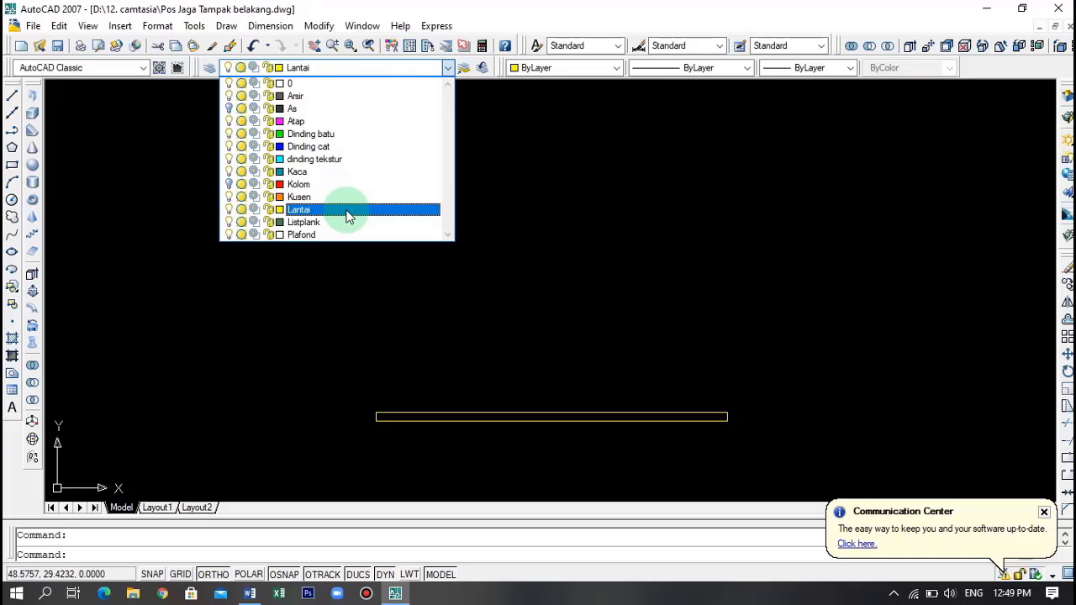
click(300, 133)
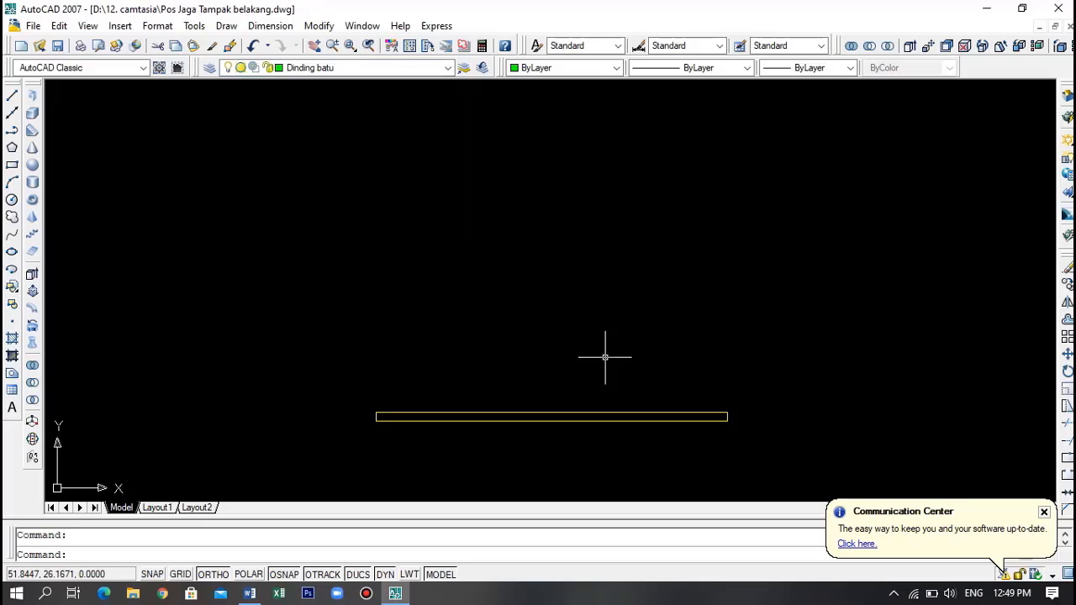
- Draw a stone wall rectangle 0.25 long and 0.75 wide, rising from the endpoint 0.5 in from the floor's left end
click(13, 167)
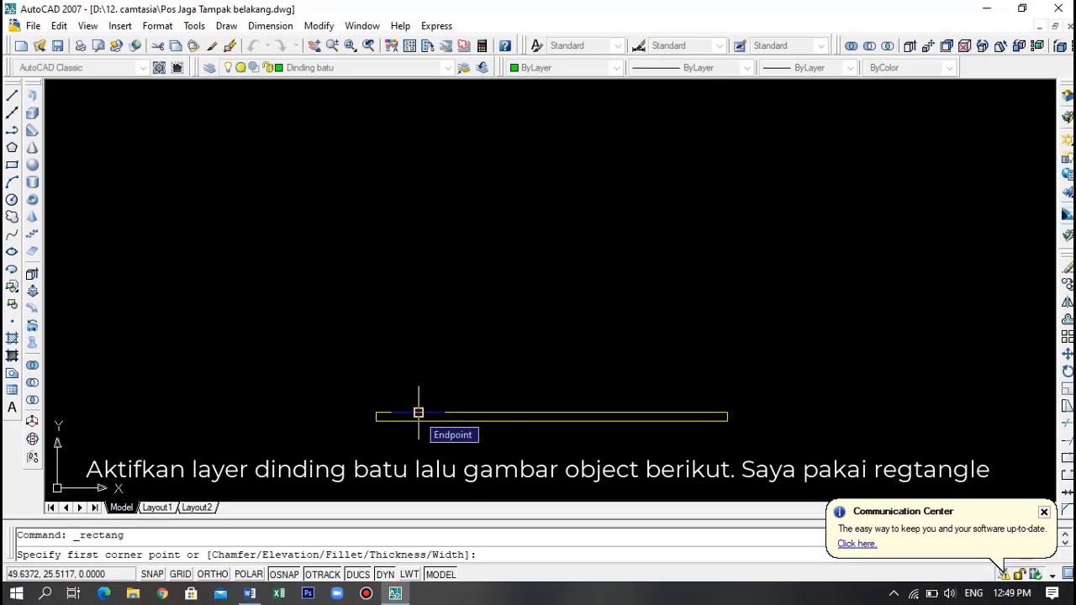
click(419, 412)
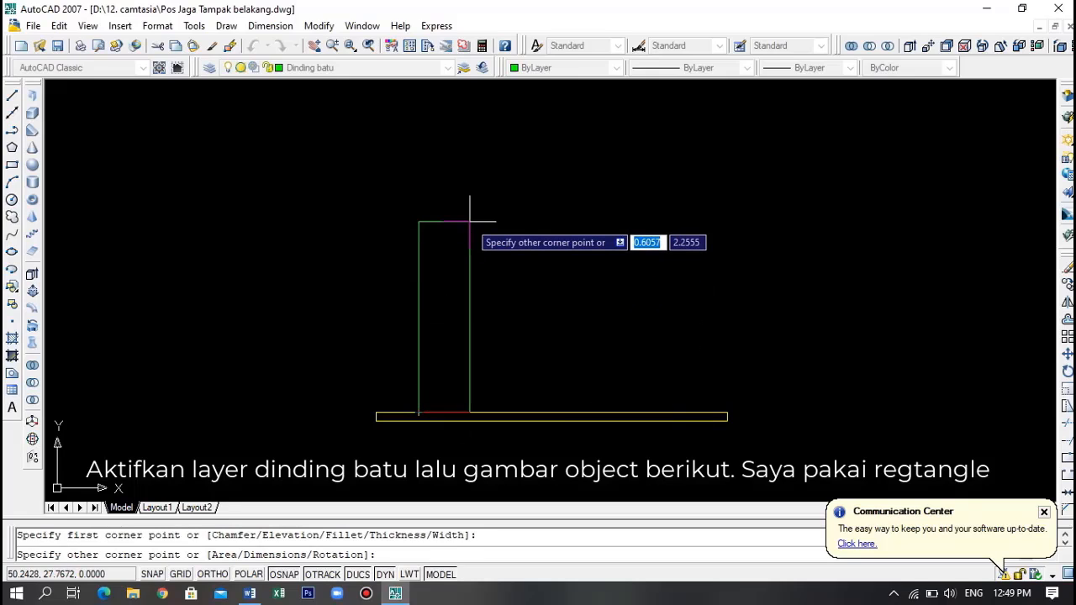
text(d)
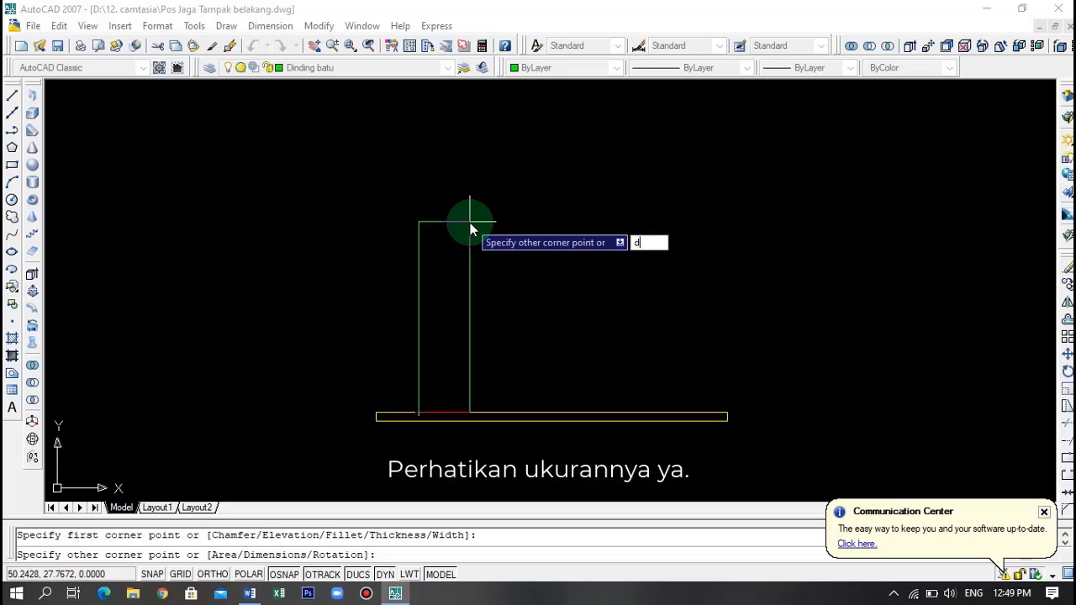
key(Return)
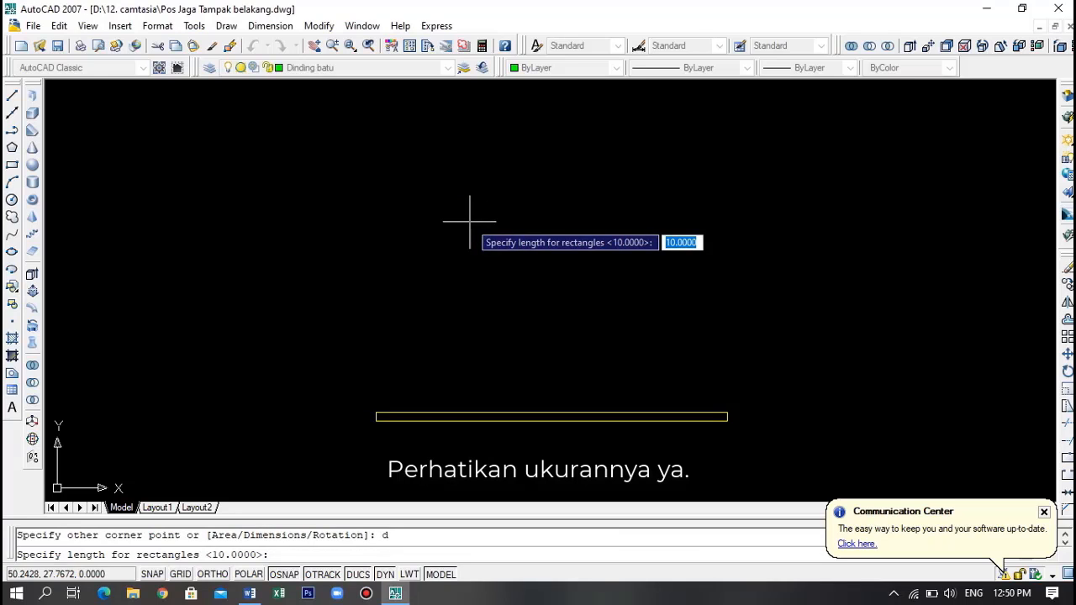
text(0.25)
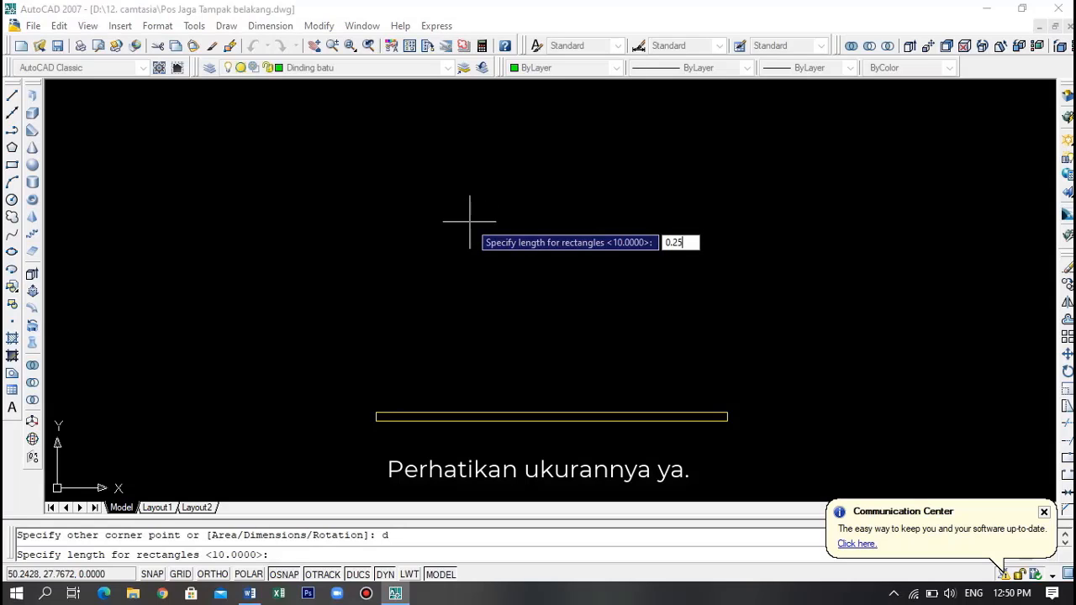
key(Return)
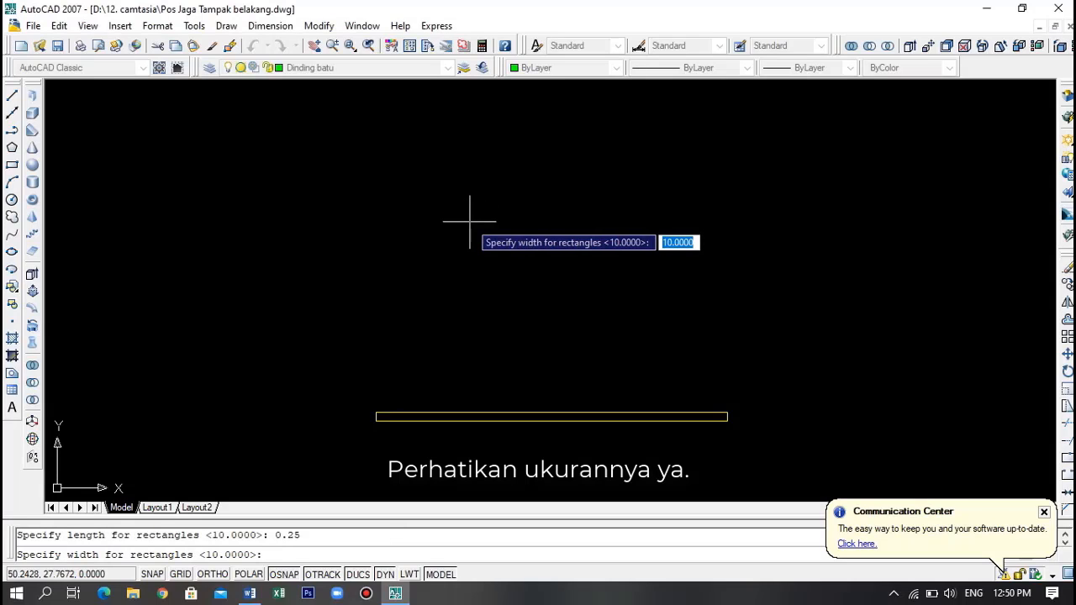
text(0)
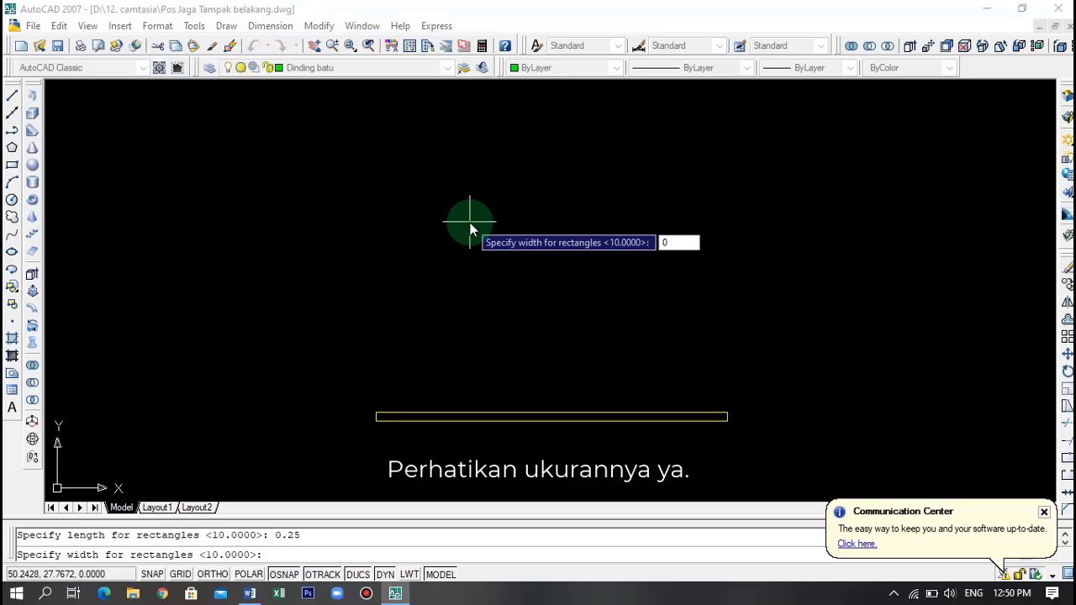
text(.75)
key(Return)
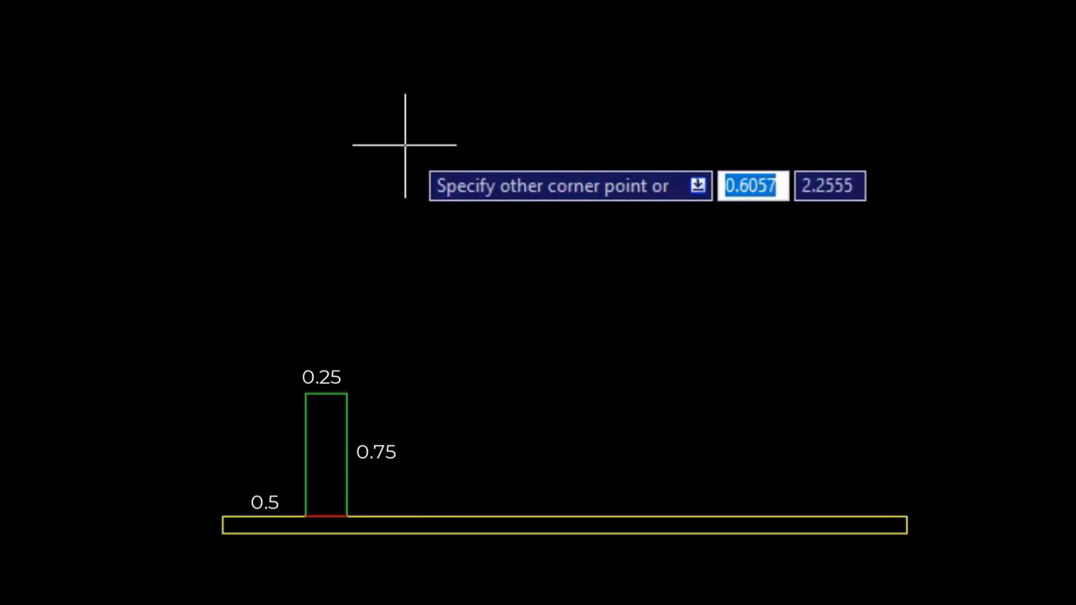
click(556, 152)
- Mirror the stone wall rectangle about a vertical line through the floor's midpoint, keeping the original
scroll(371, 478, up, 2)
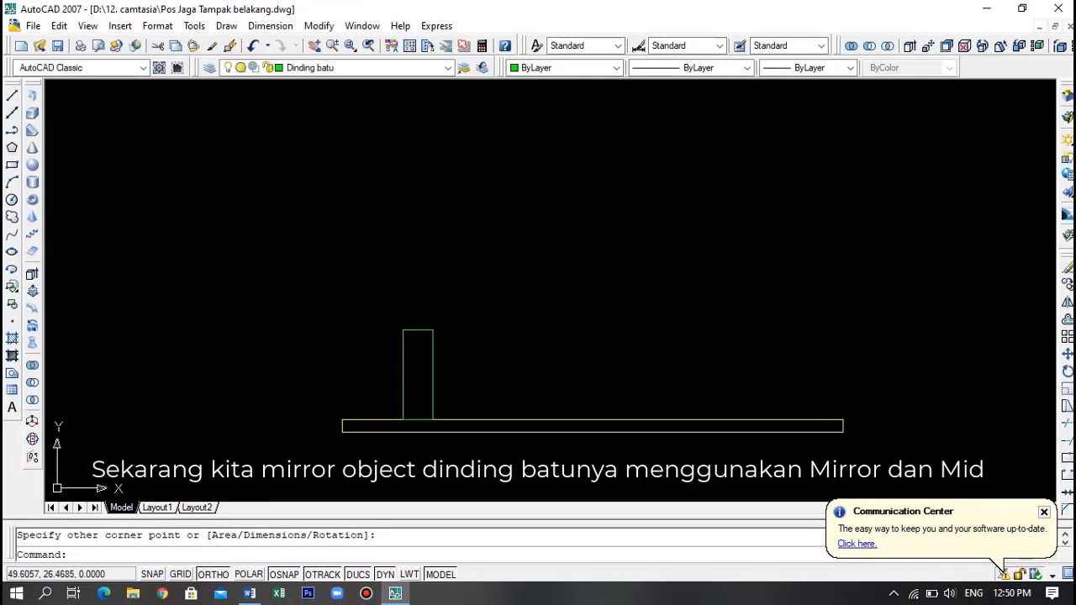
click(495, 397)
click(329, 270)
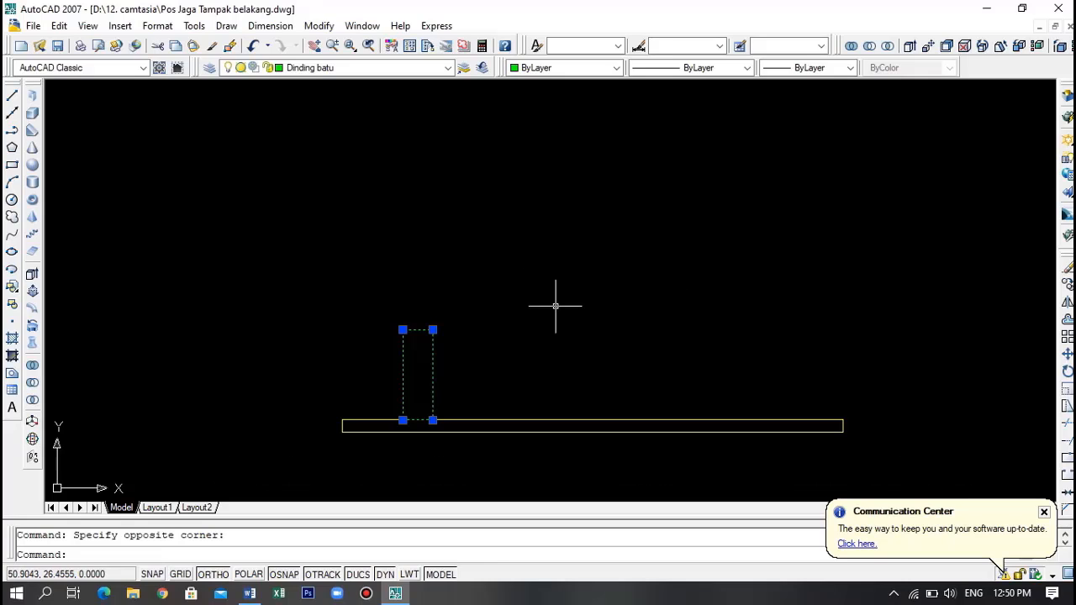
text(mi)
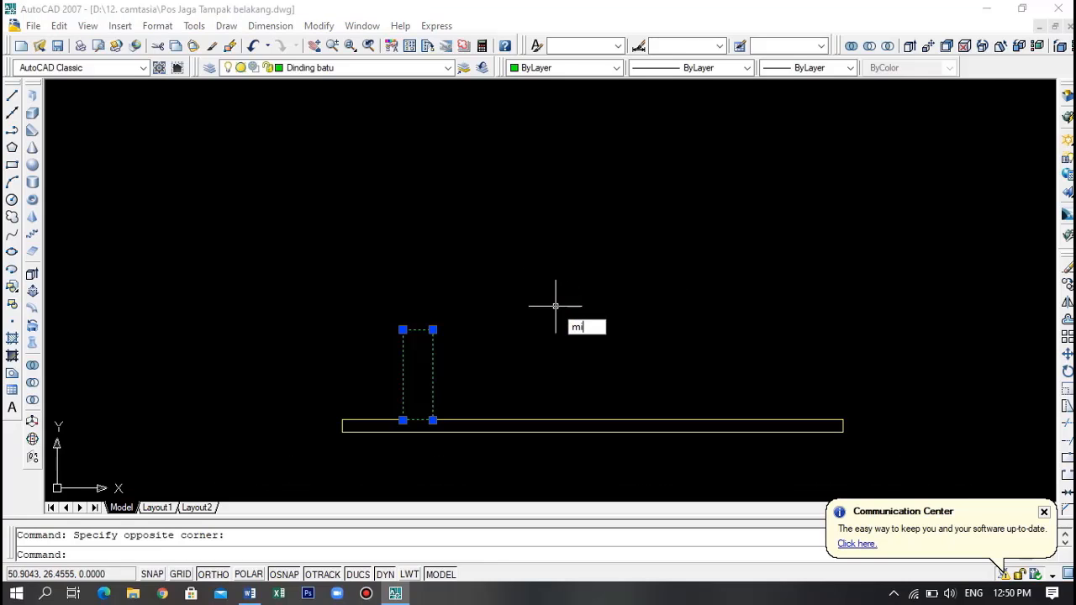
key(Return)
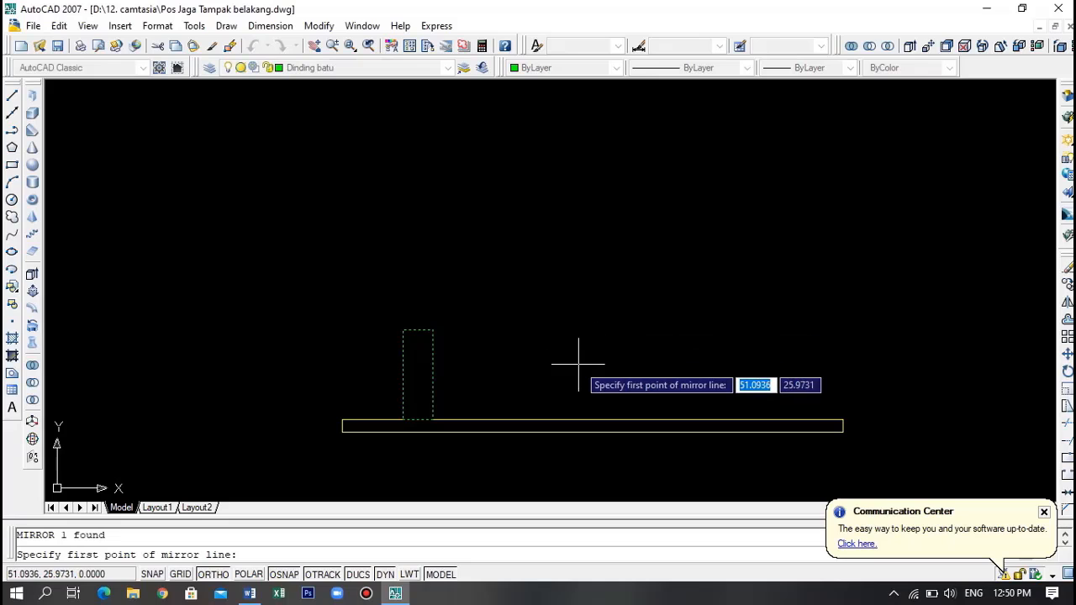
text(mid)
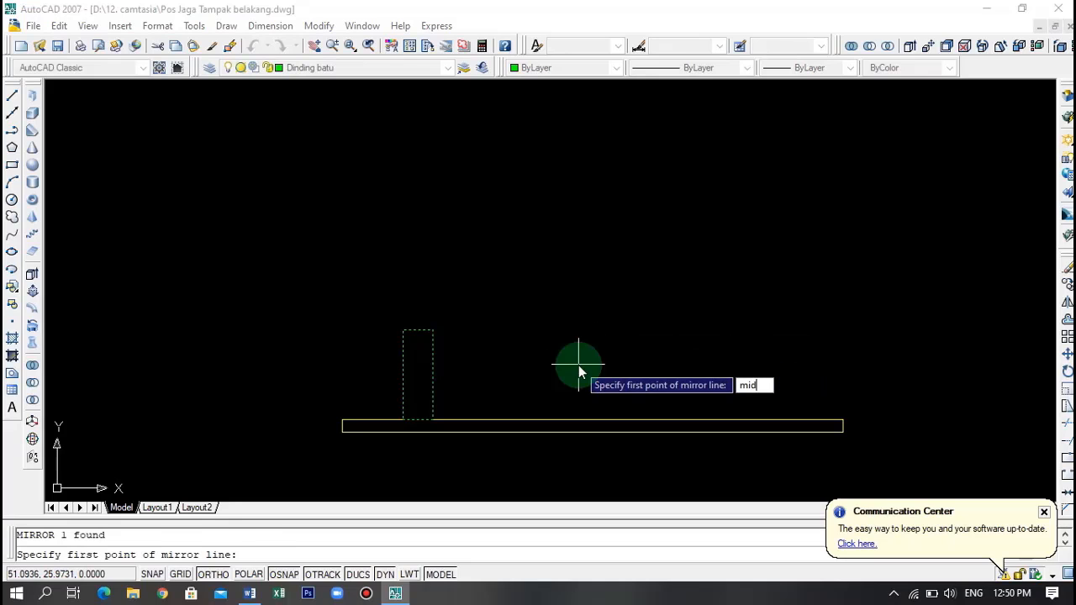
key(Return)
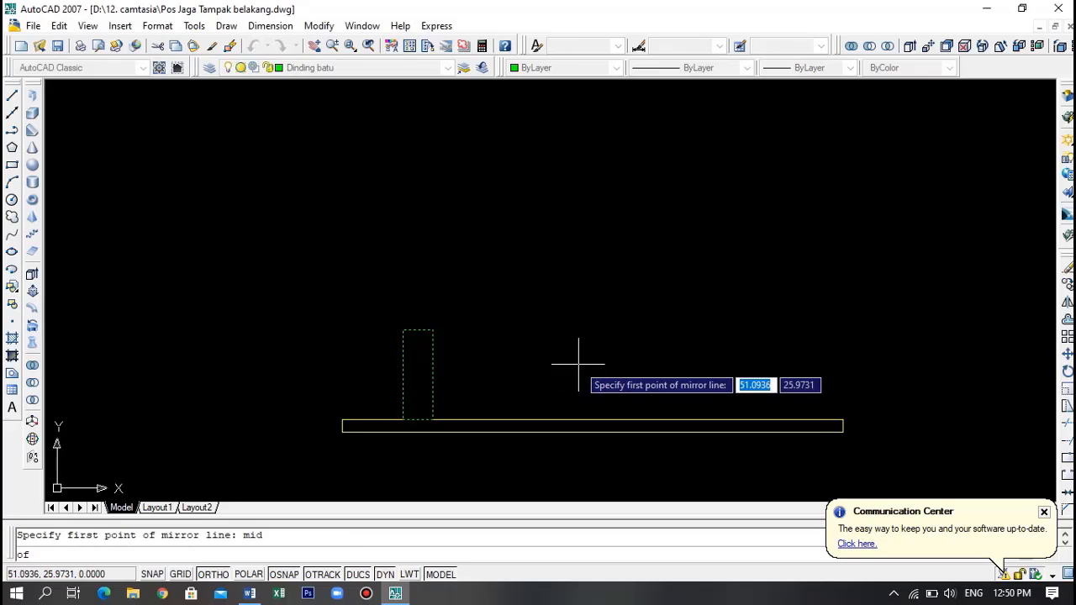
click(593, 420)
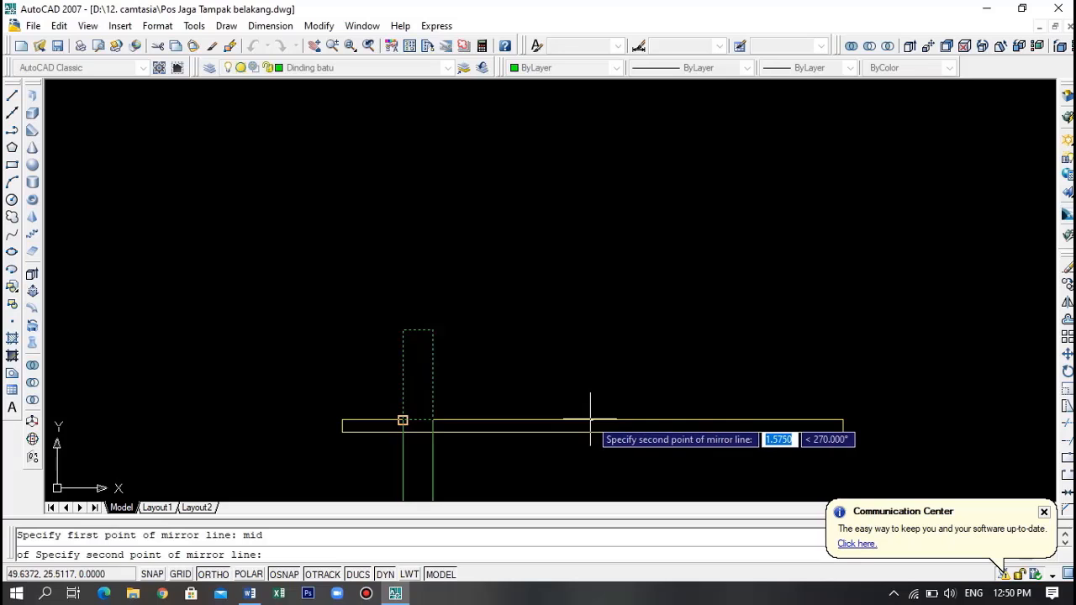
click(575, 171)
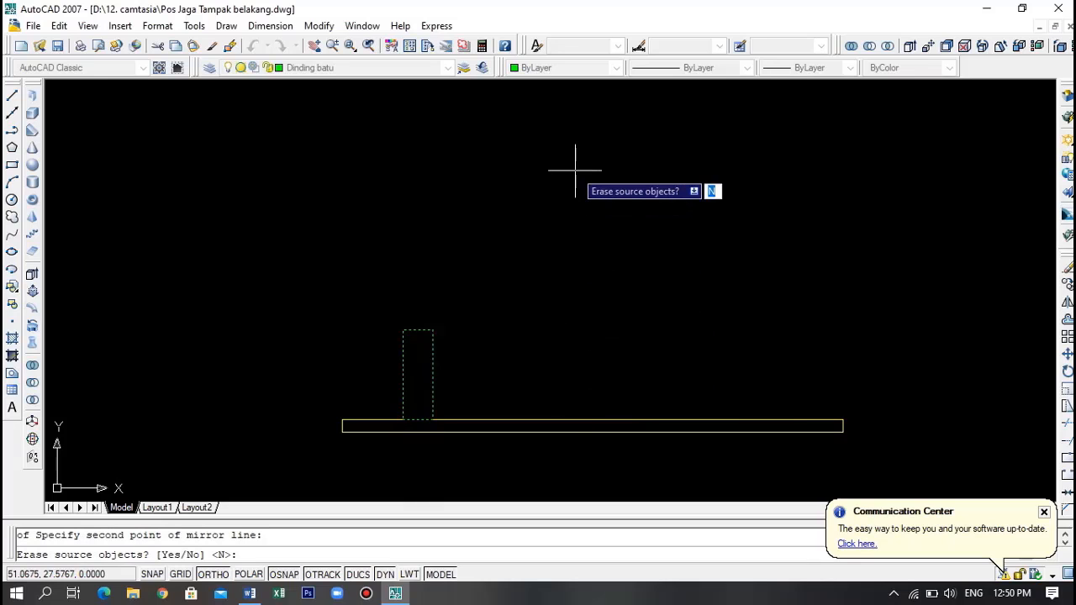
key(Return)
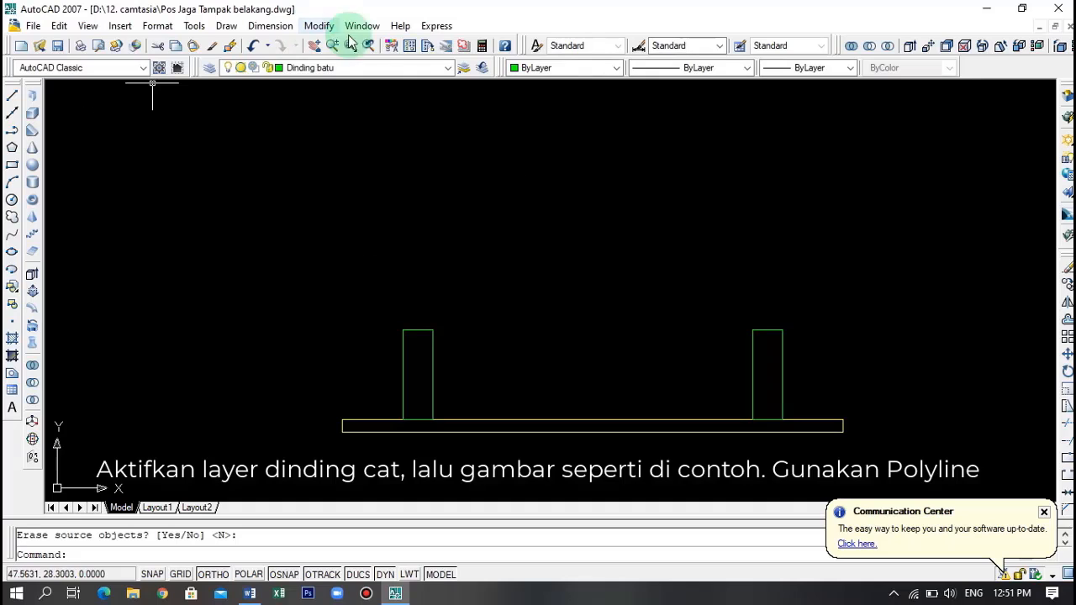
- On layer Dinding cat, start a polyline at the left wall's top-left corner with segments 0.05 left and 0.1 up
click(402, 68)
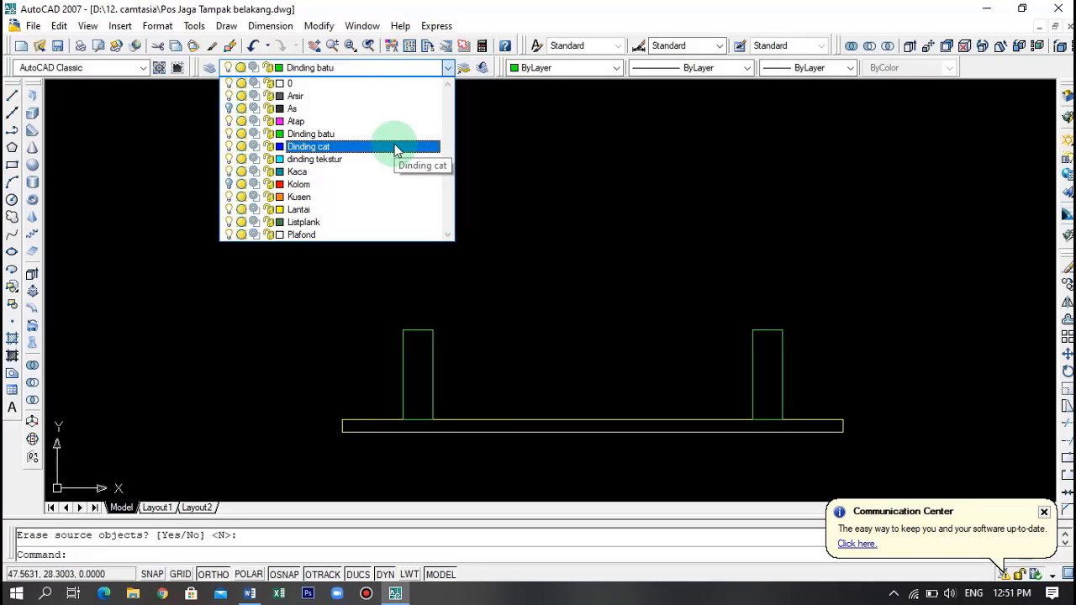
click(397, 150)
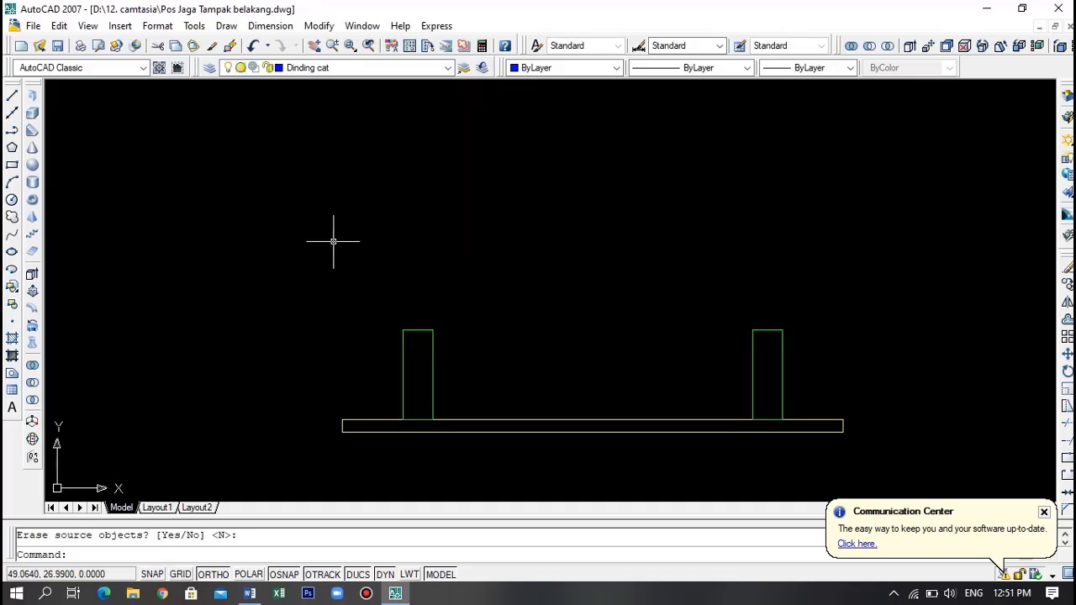
click(14, 132)
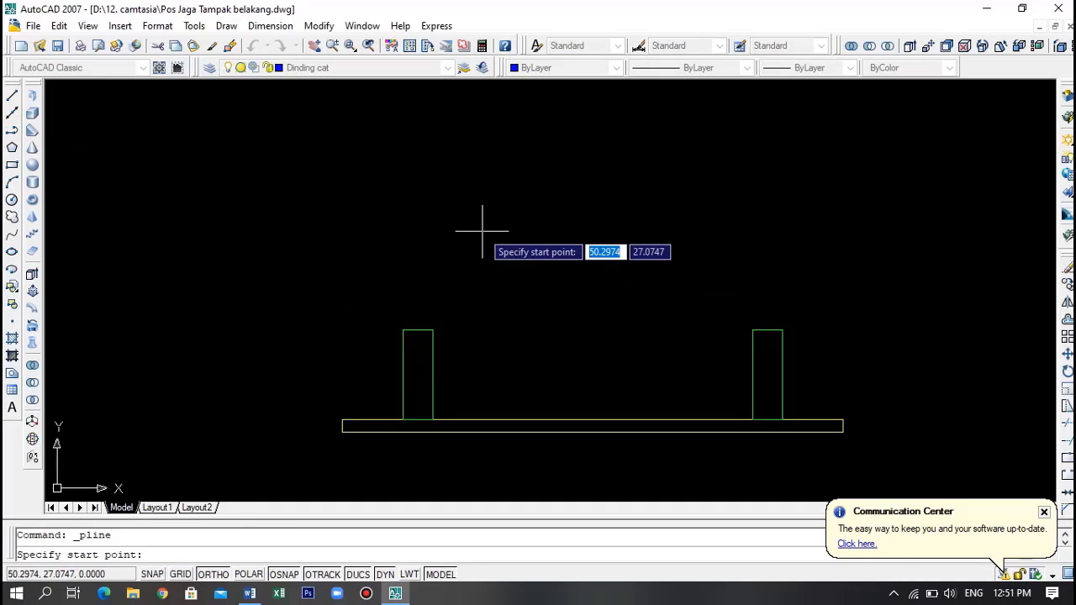
click(403, 330)
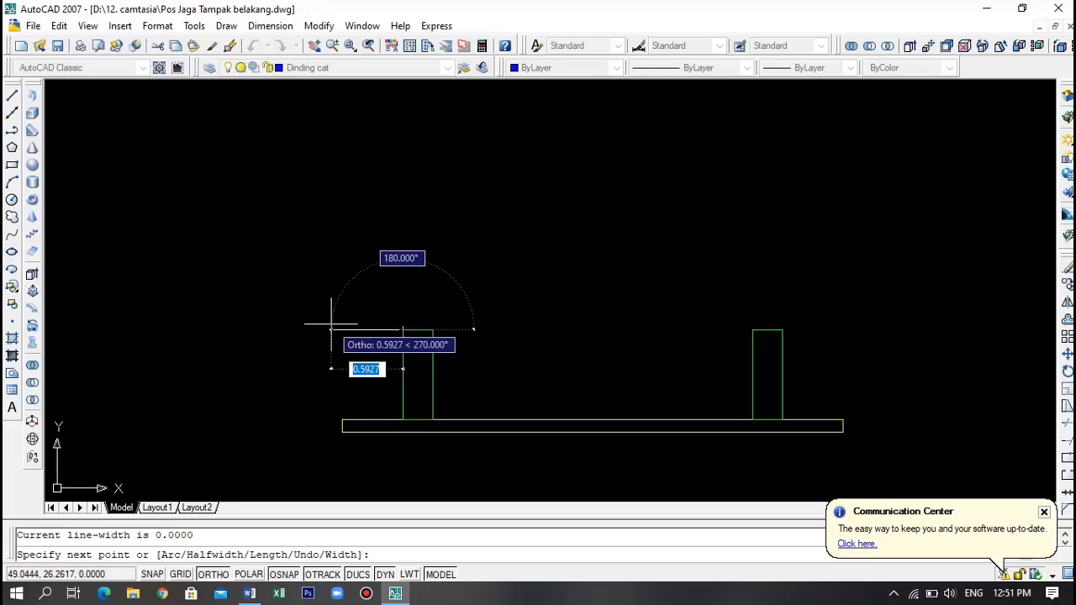
text(0.05)
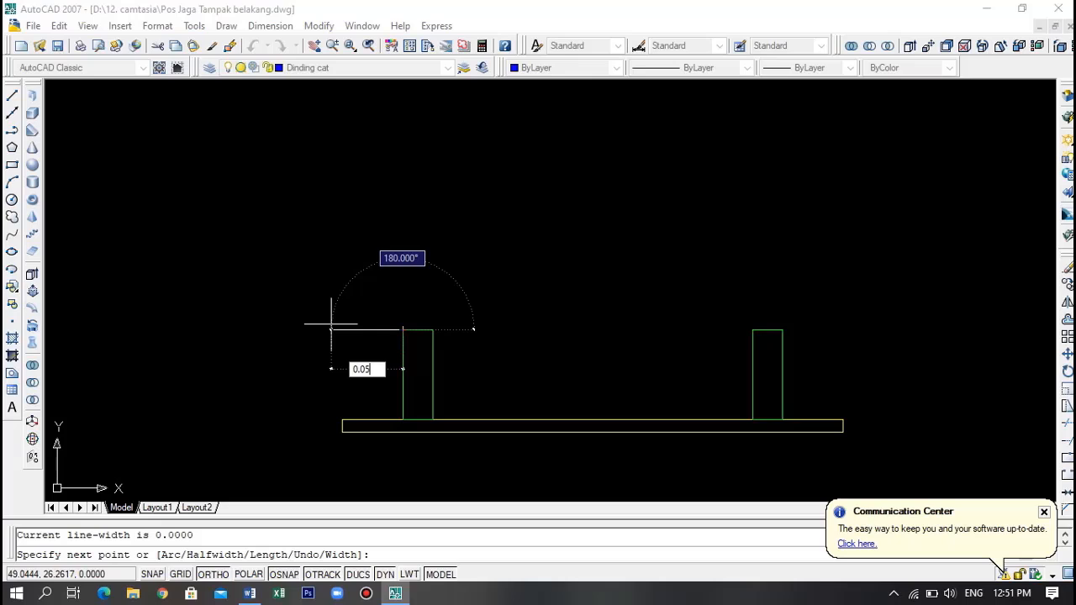
key(Return)
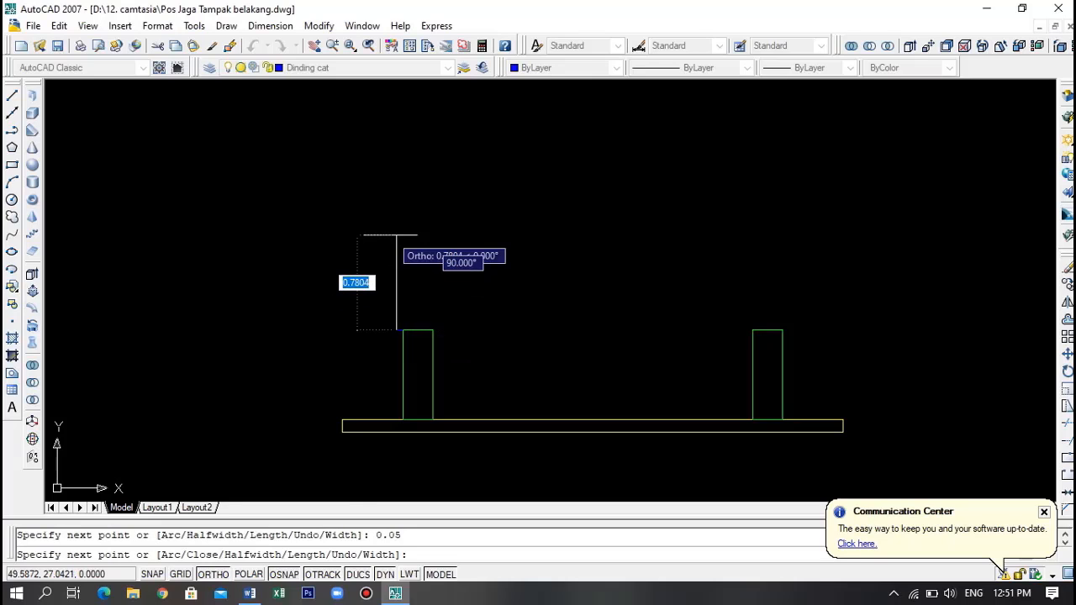
text(0.1)
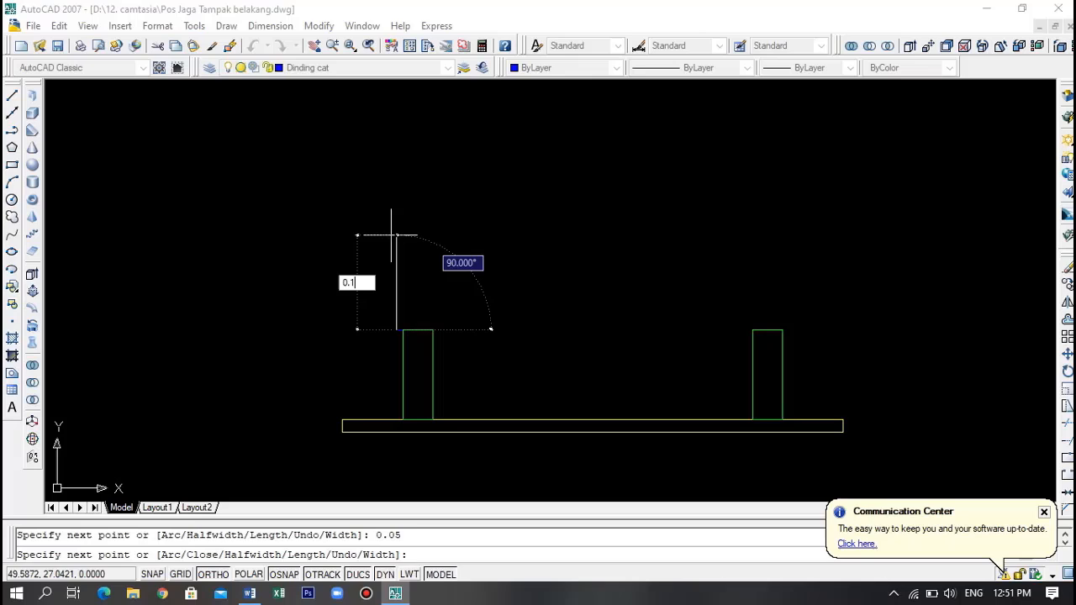
key(Return)
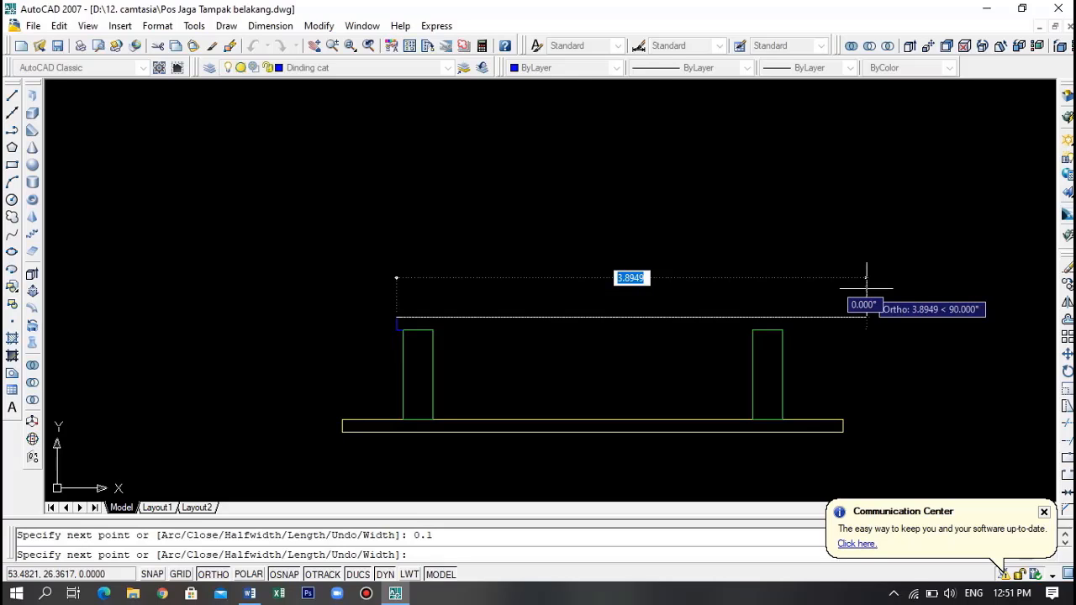
- Continue the polyline above the walls 3.25 right and 0.1 down, and close it back to its start point
text(3.)
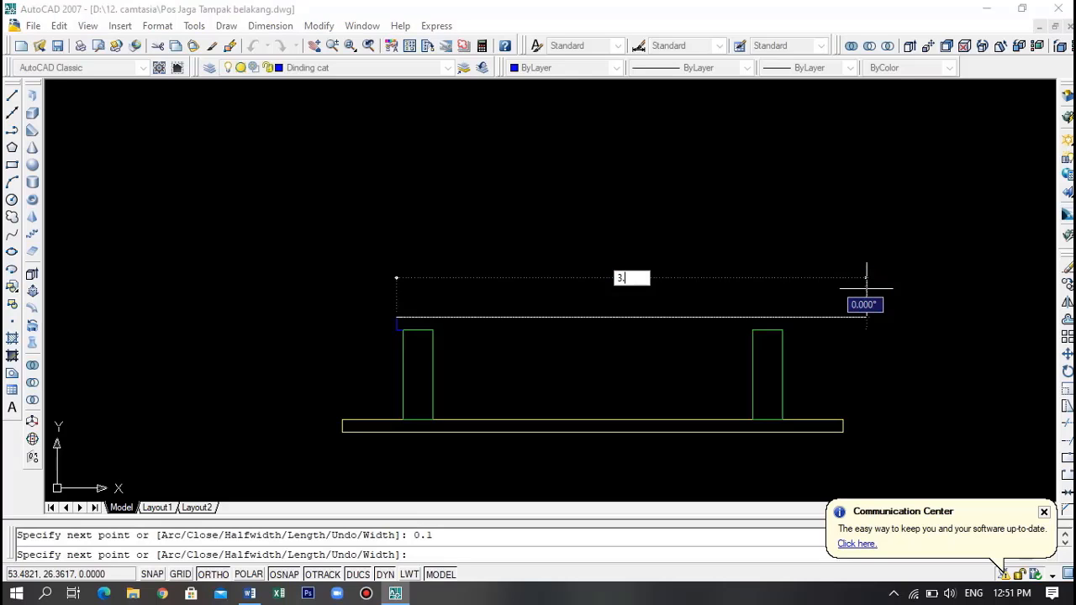
text(25)
key(Return)
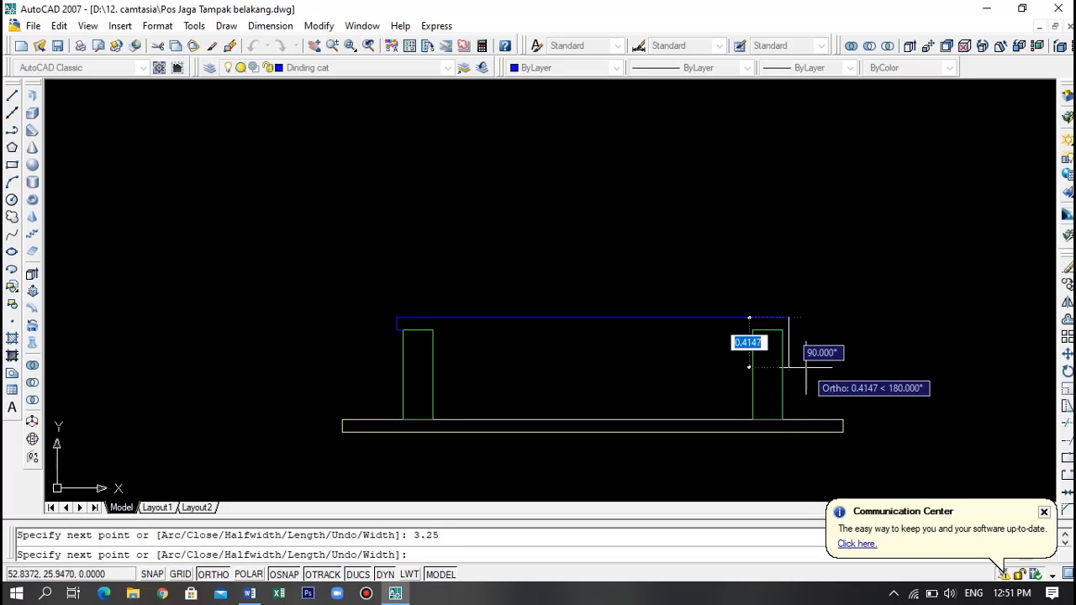
text(0.)
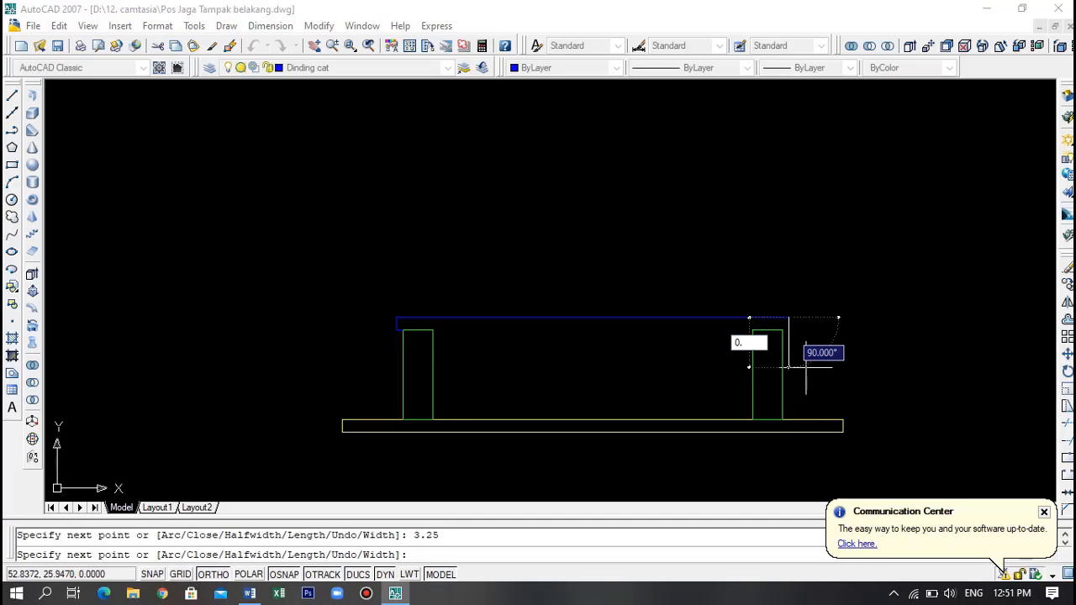
text(1)
key(Return)
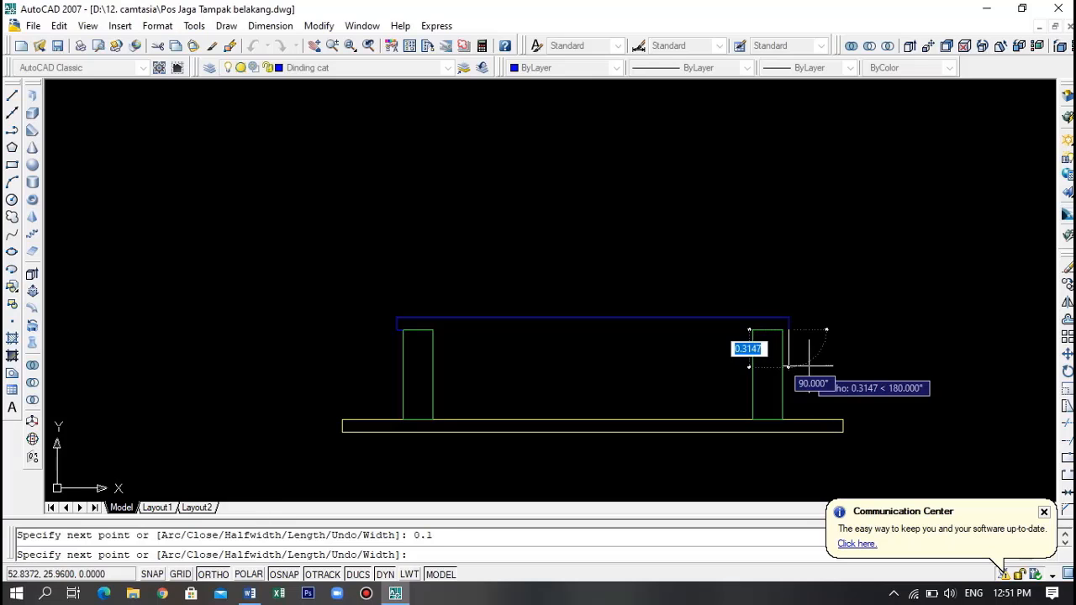
scroll(788, 322, up, 5)
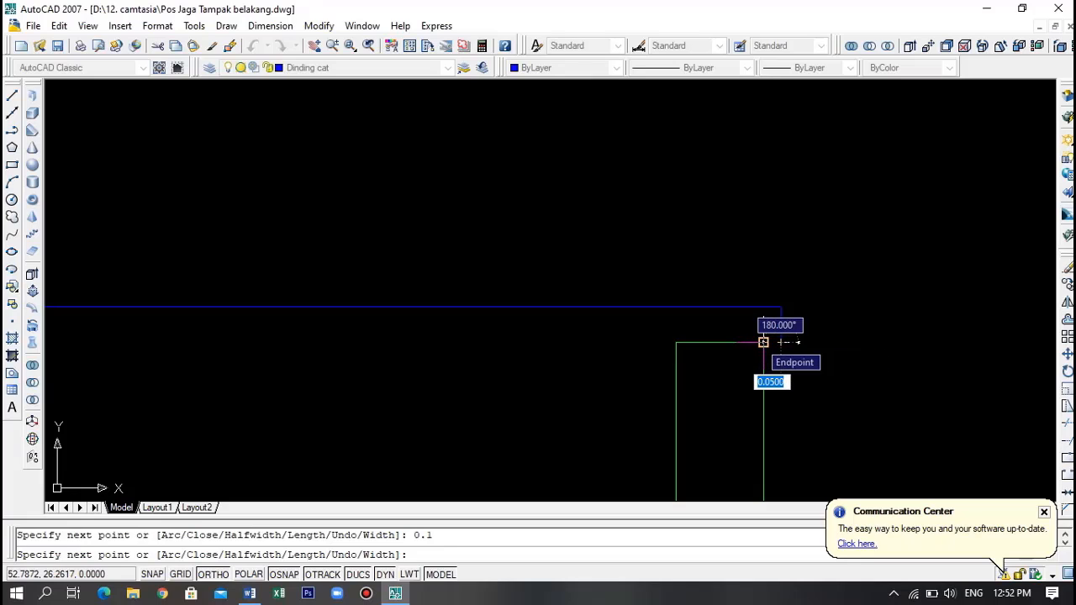
scroll(763, 342, down, 4)
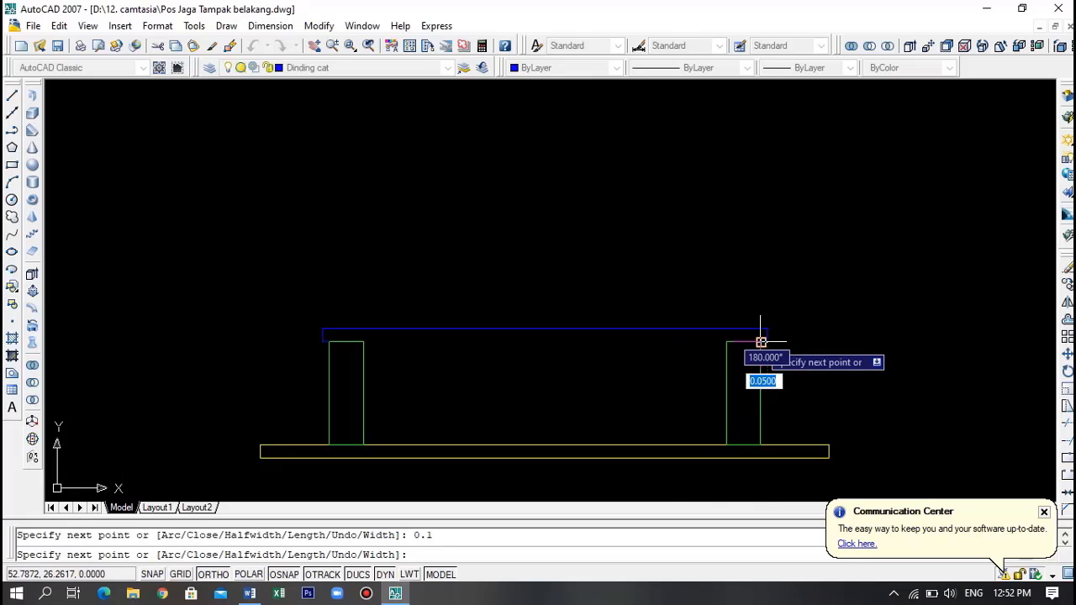
text(c)
key(Return)
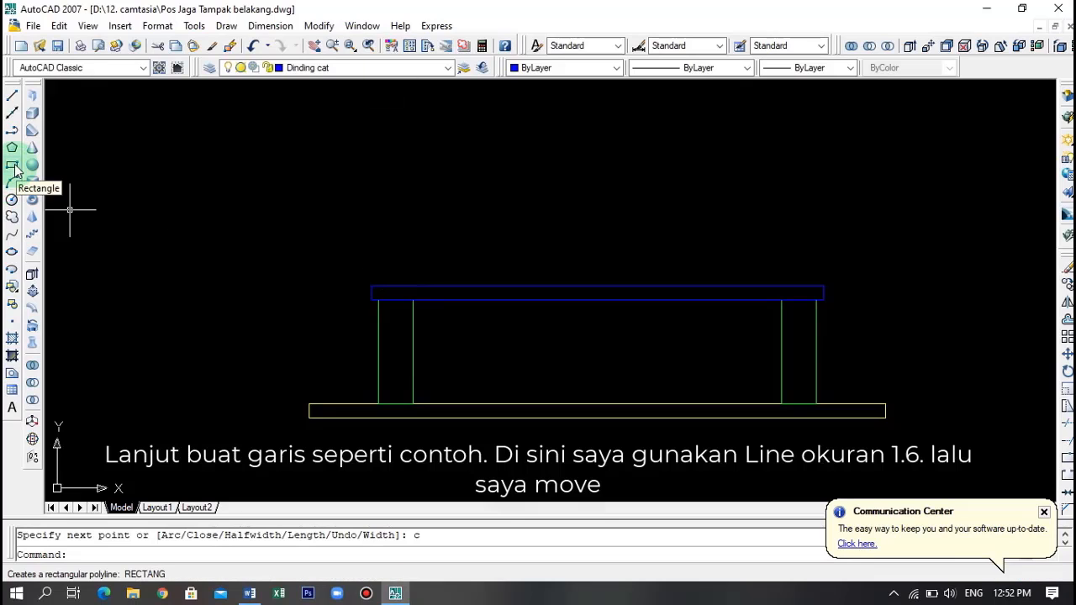
- Draw a vertical line 1.6 long upward from the left stone wall's top-left corner
click(12, 95)
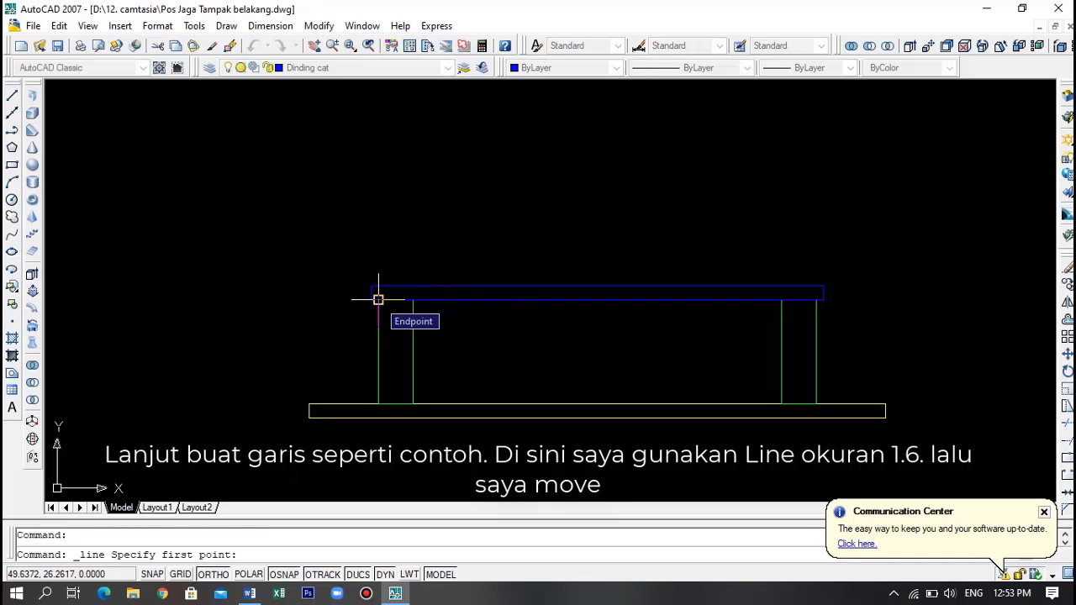
click(378, 299)
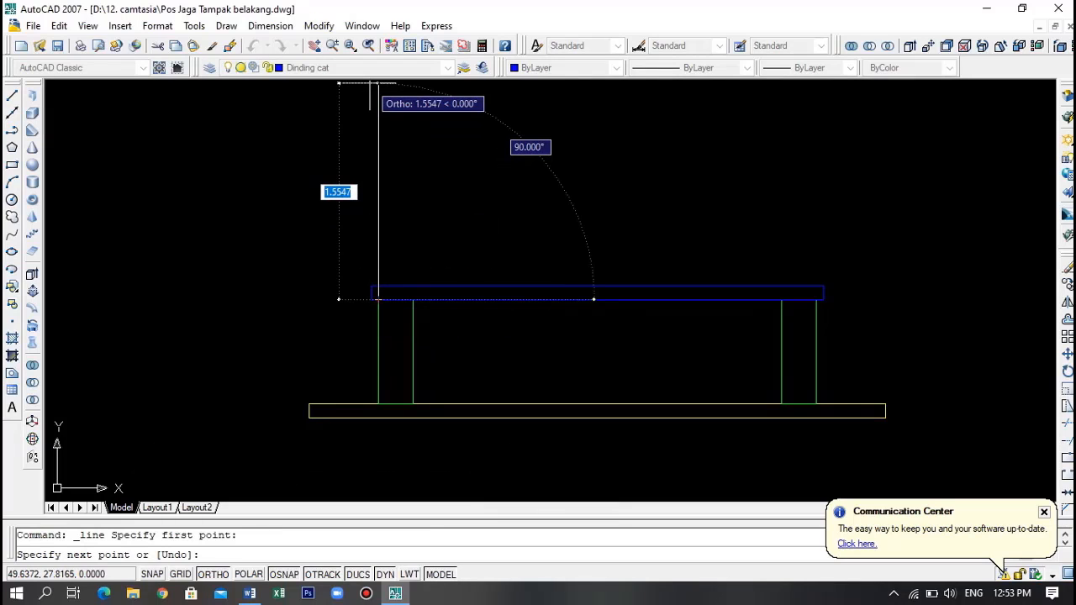
text(1.6)
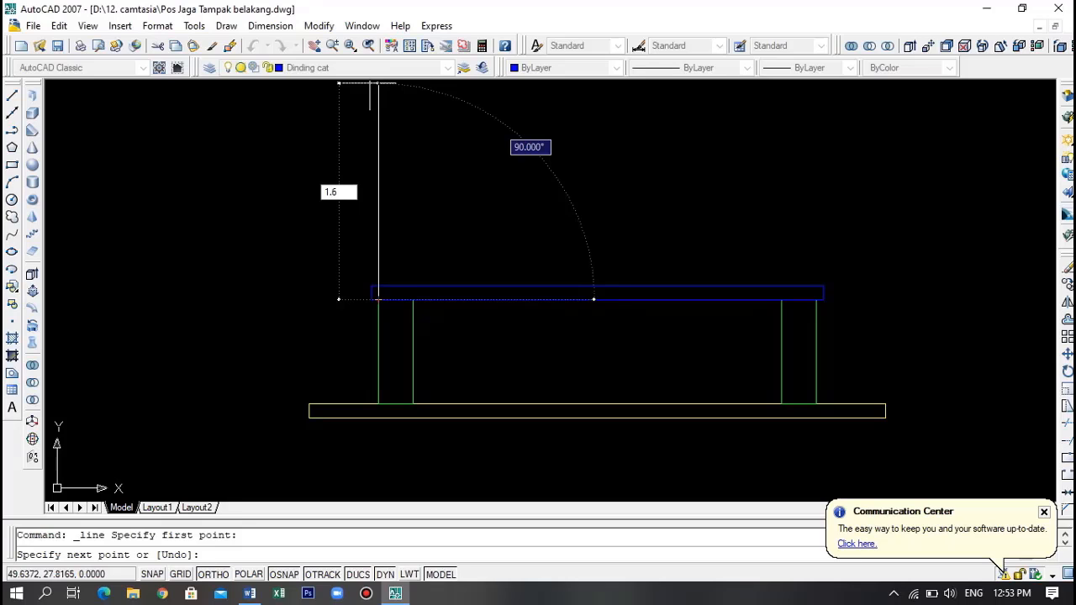
key(Return)
scroll(431, 207, down, 4)
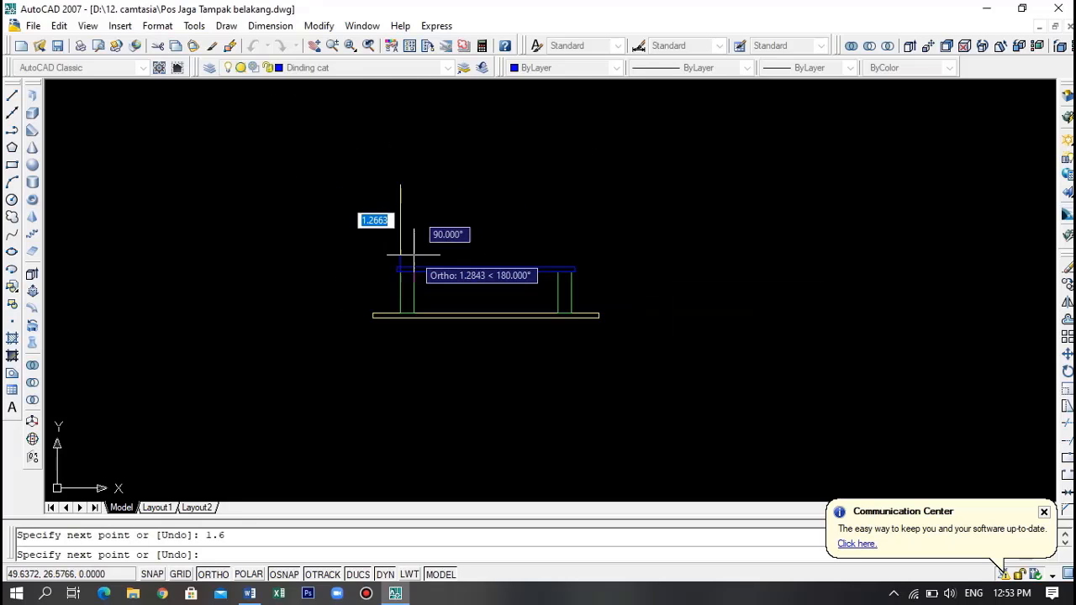
key(Escape)
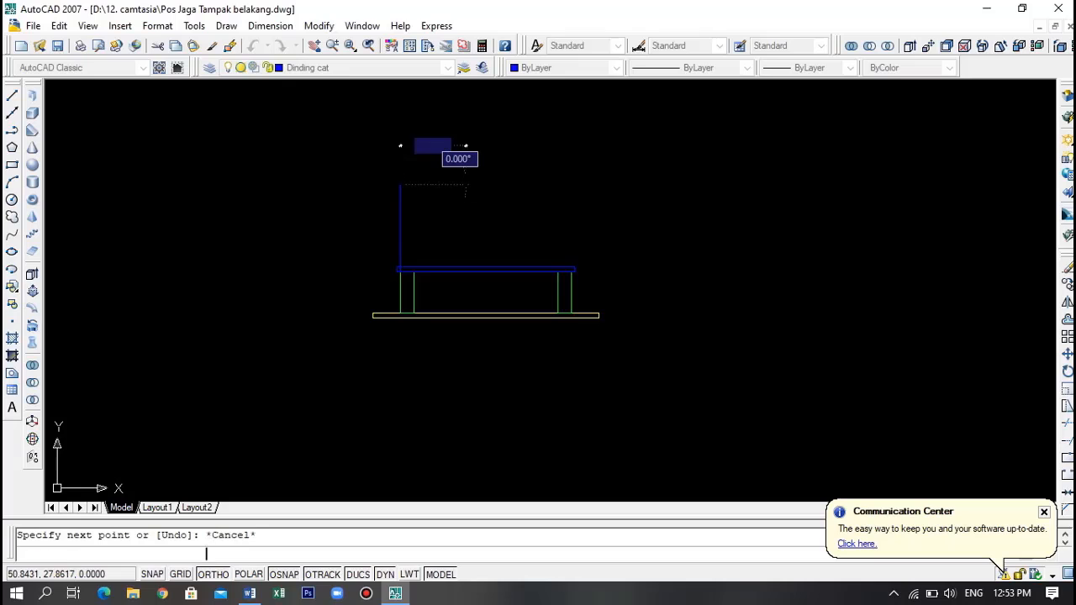
- Move the 1.6 line straight up from its lower endpoint so it starts on the blue band's top edge
scroll(408, 251, up, 5)
click(411, 250)
click(335, 226)
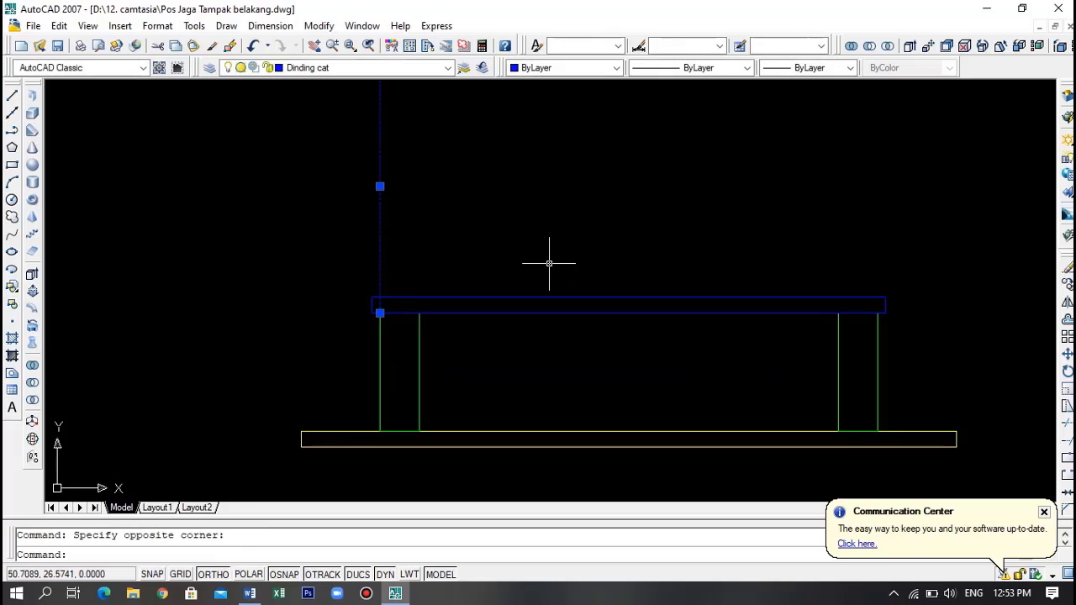
text(m)
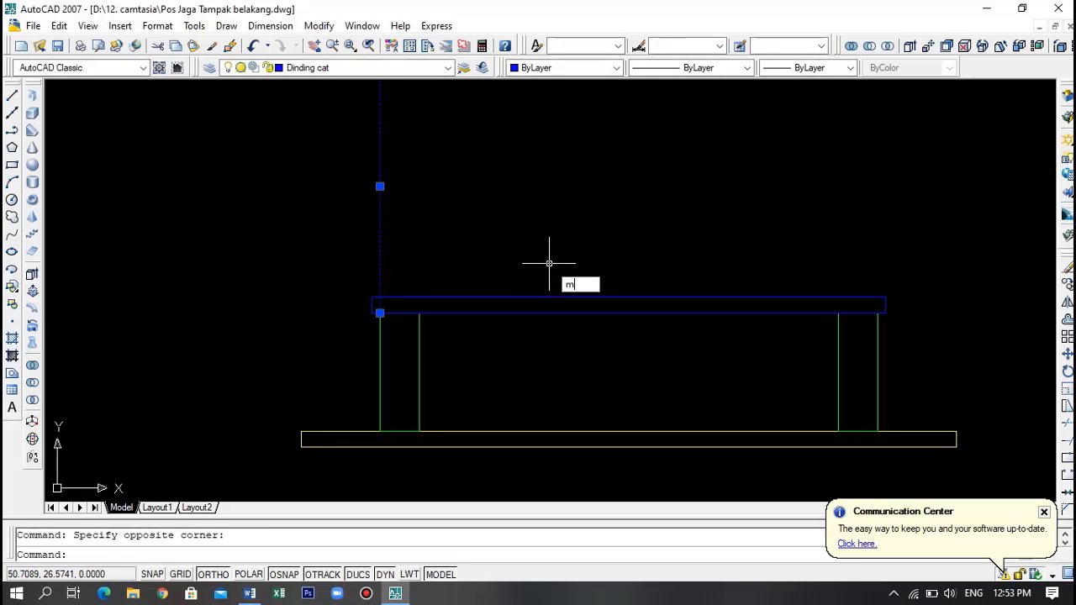
key(Return)
click(379, 312)
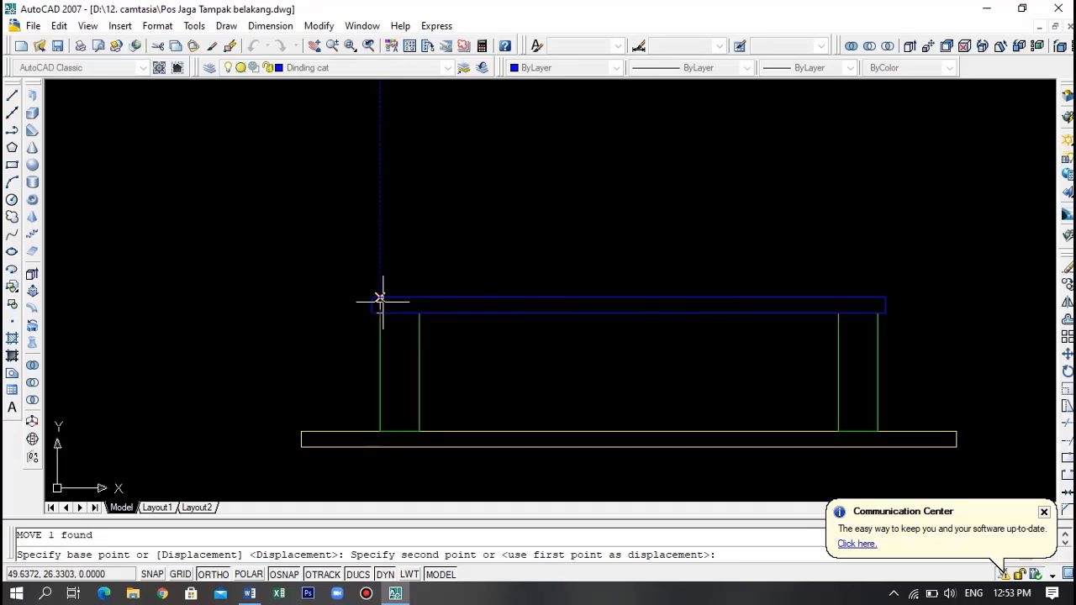
click(379, 296)
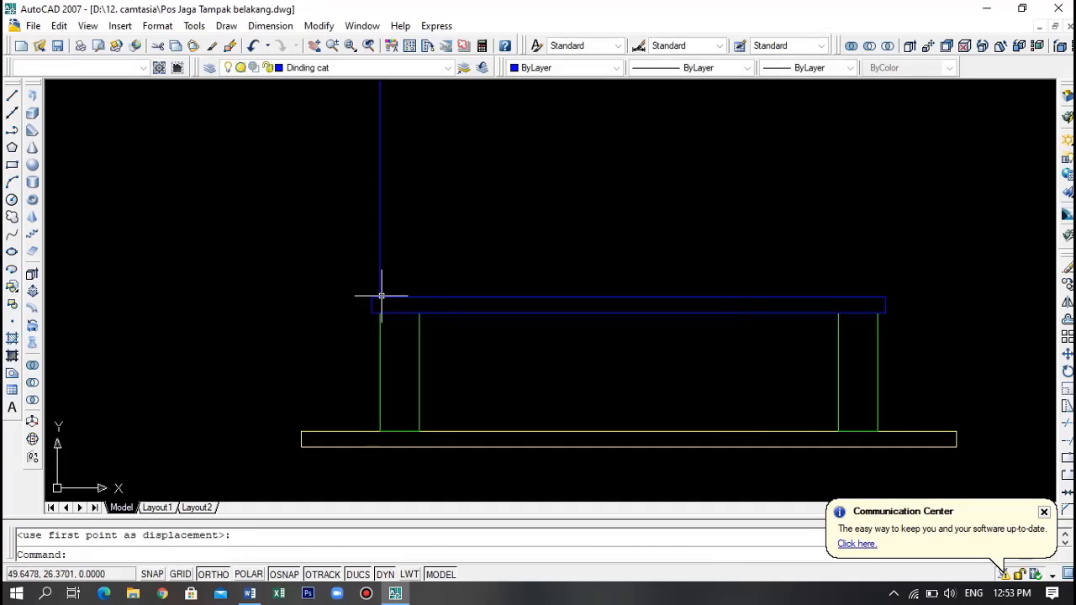
scroll(480, 252, down, 8)
scroll(534, 237, up, 5)
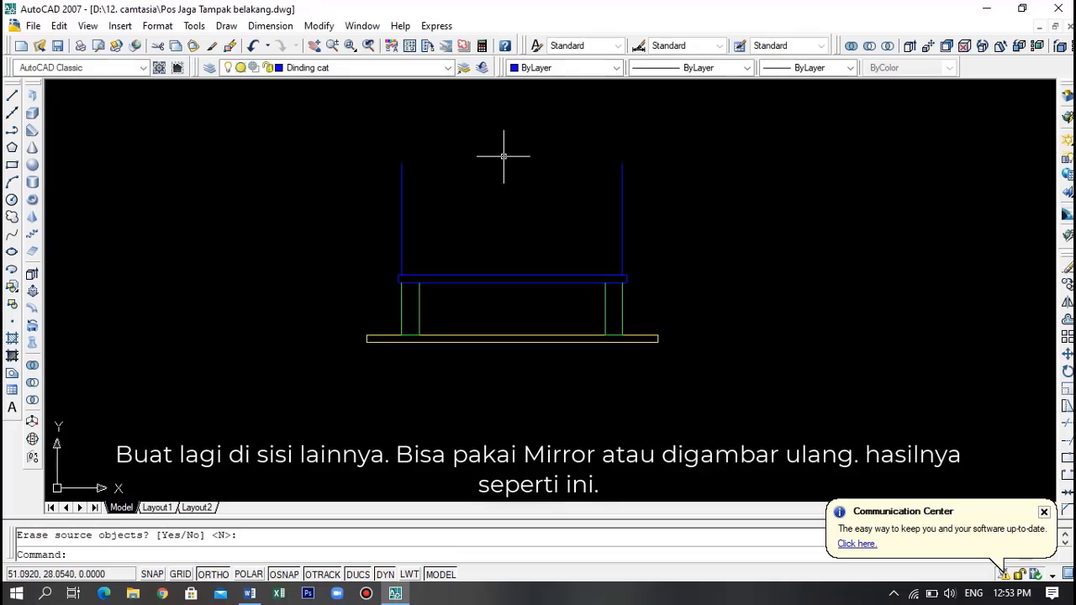
scroll(497, 277, down, 2)
scroll(467, 174, up, 2)
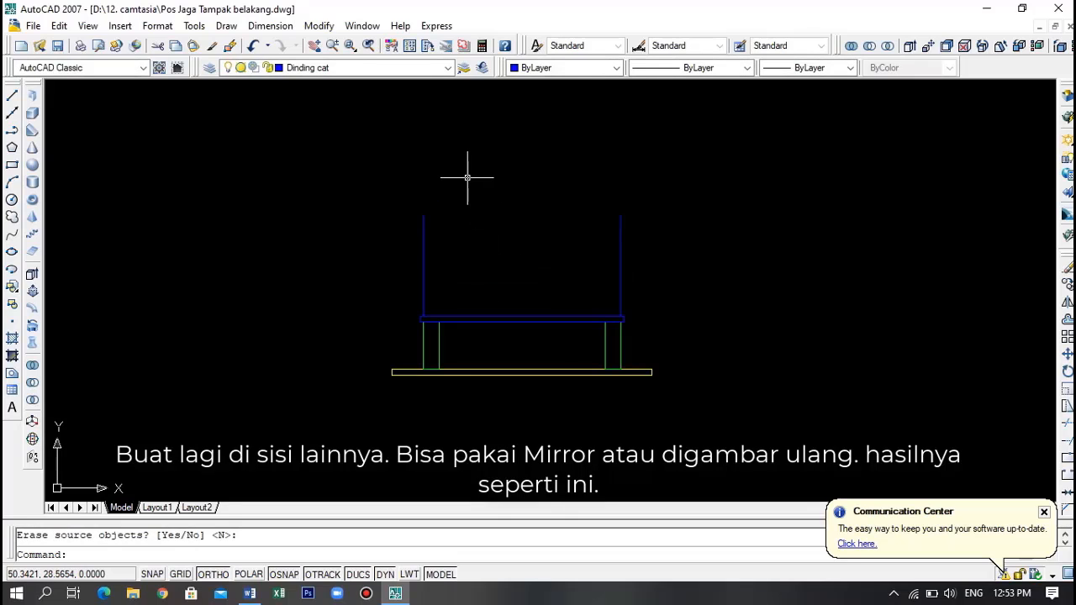
- Mirror the blue band above the stone walls across a horizontal axis through the right vertical line's midpoint, keeping the original
click(521, 319)
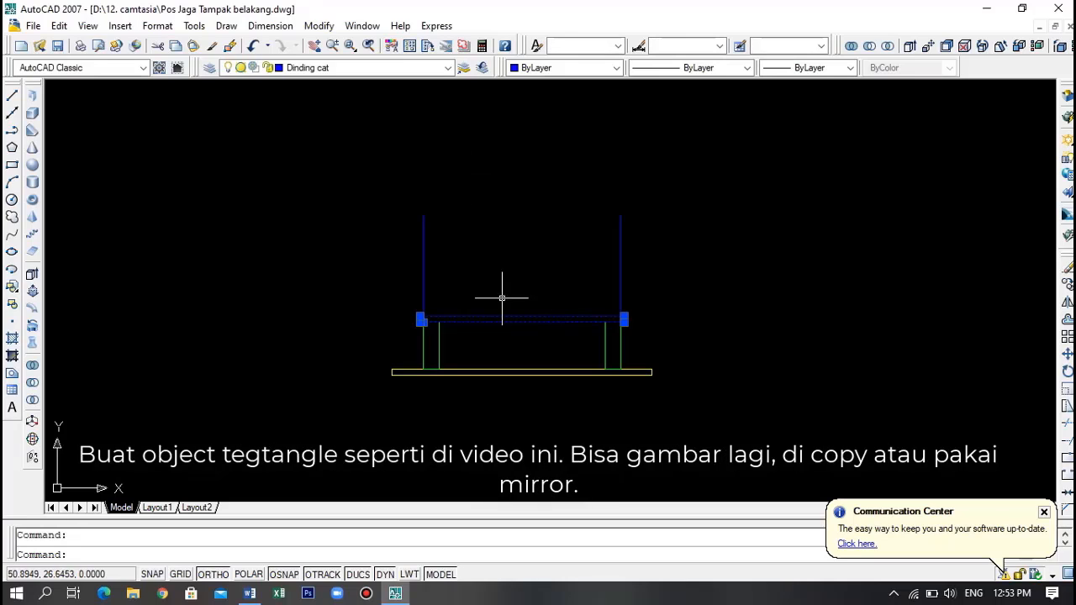
text(mi)
key(Return)
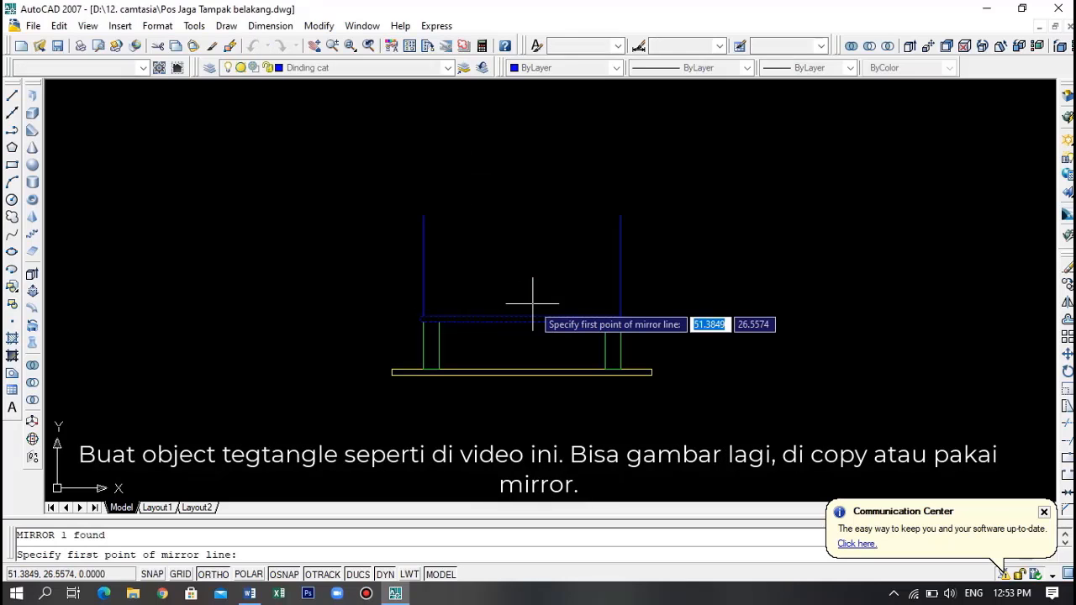
text(mid)
key(Return)
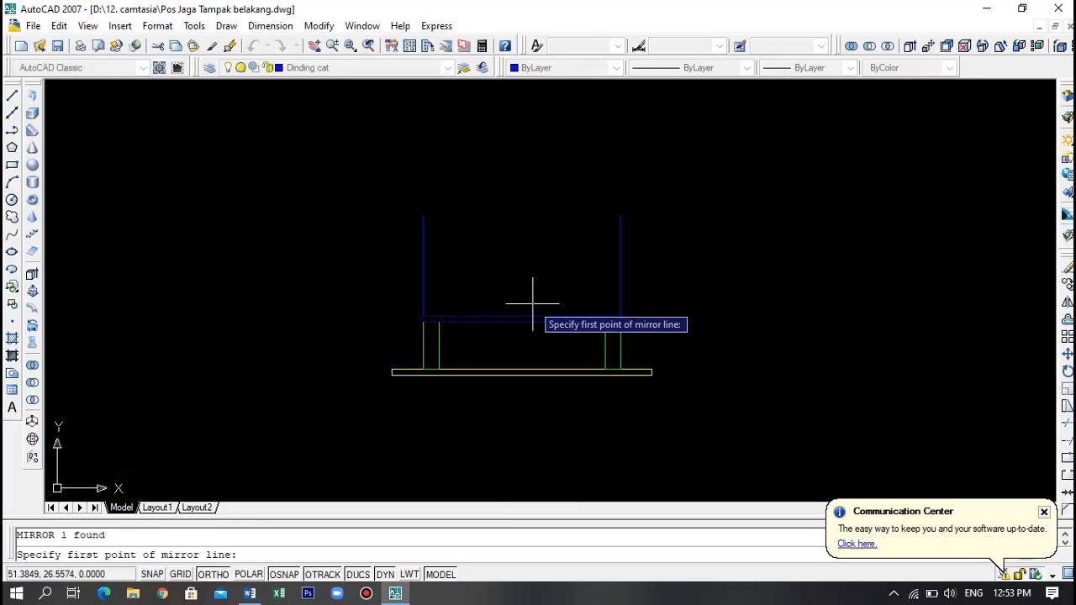
click(620, 266)
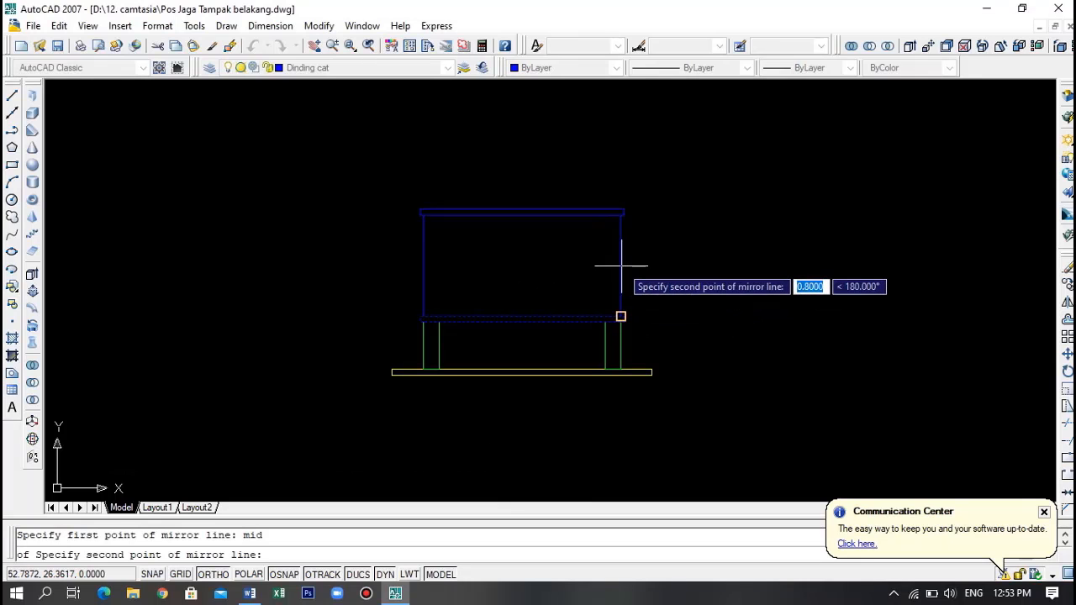
click(832, 241)
key(Return)
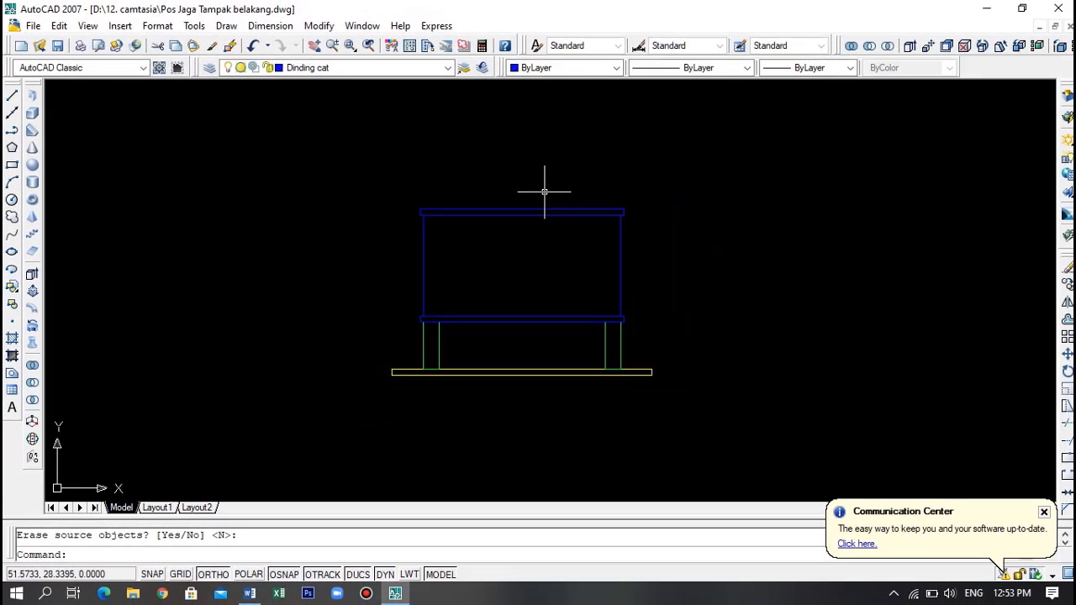
- Draw a vertical line 0.25 long upward from the top end of the left wall line, at the upper band's underside
click(11, 95)
scroll(454, 209, up, 3)
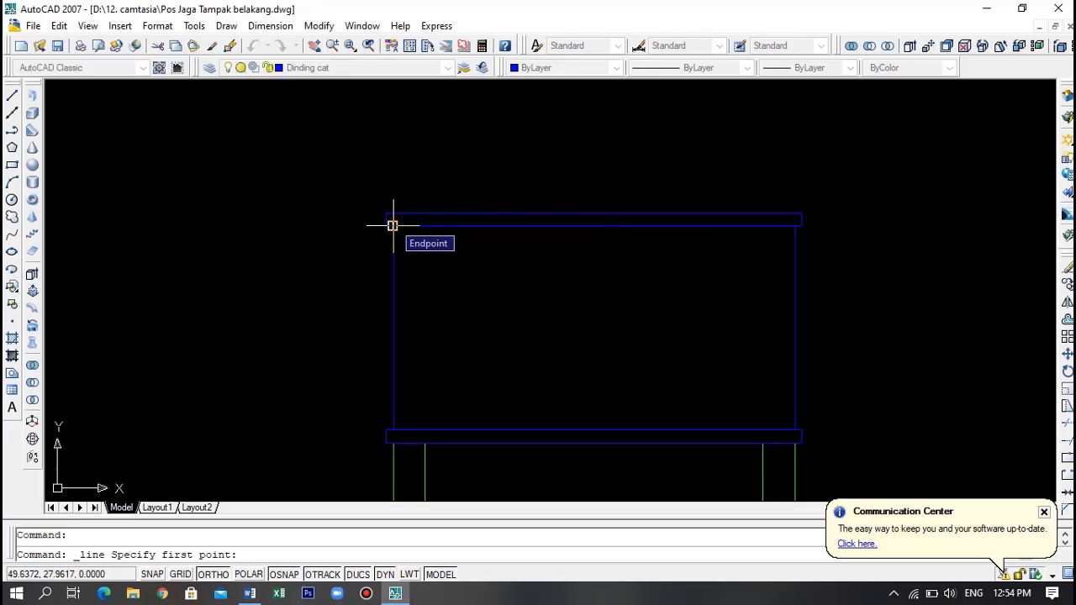
click(391, 225)
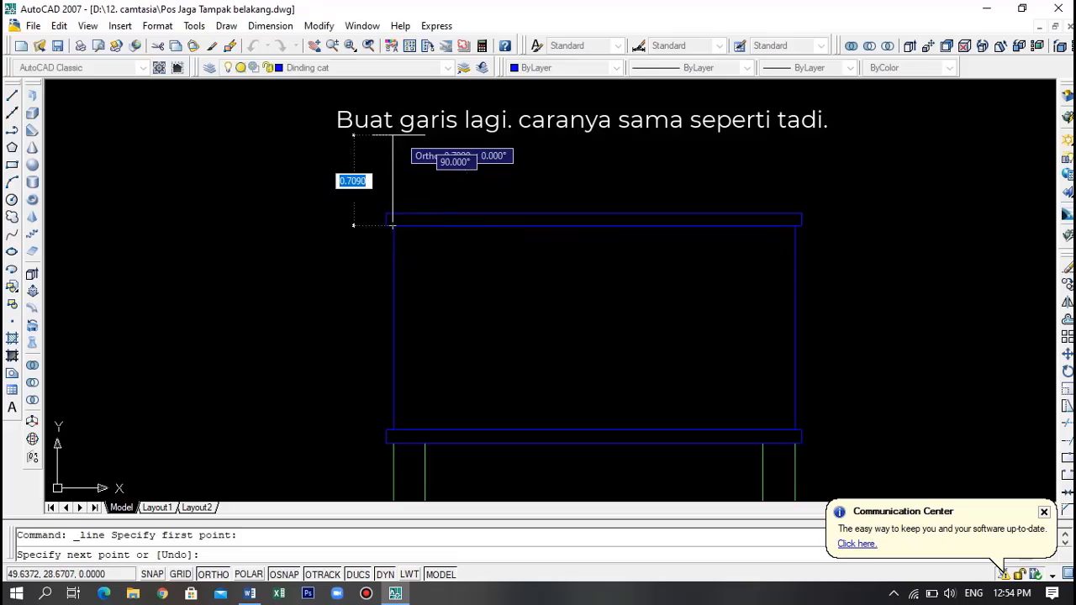
text(0.)
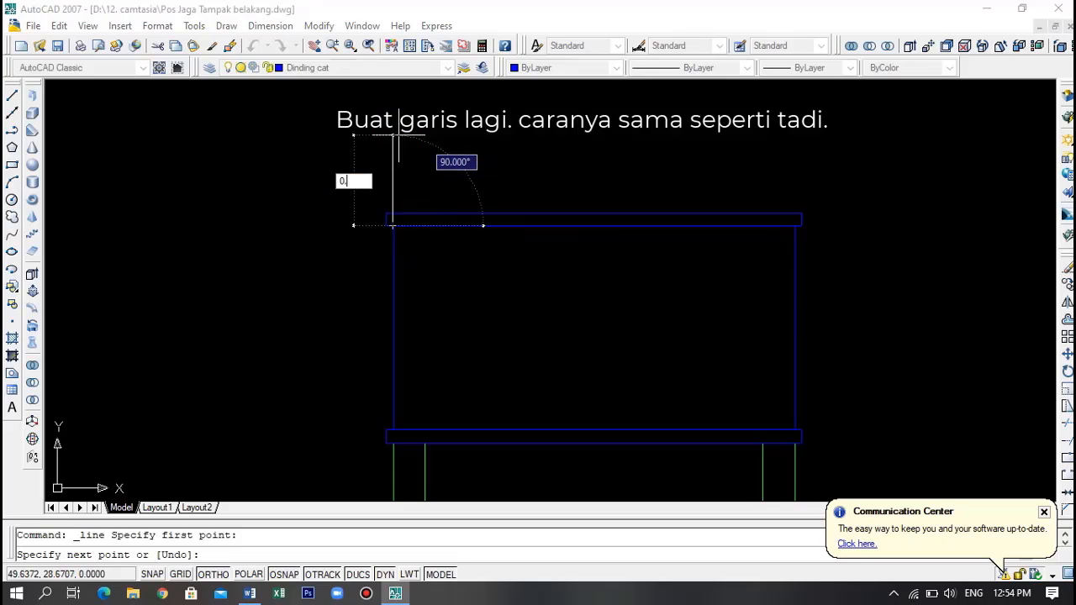
text(25)
key(Return)
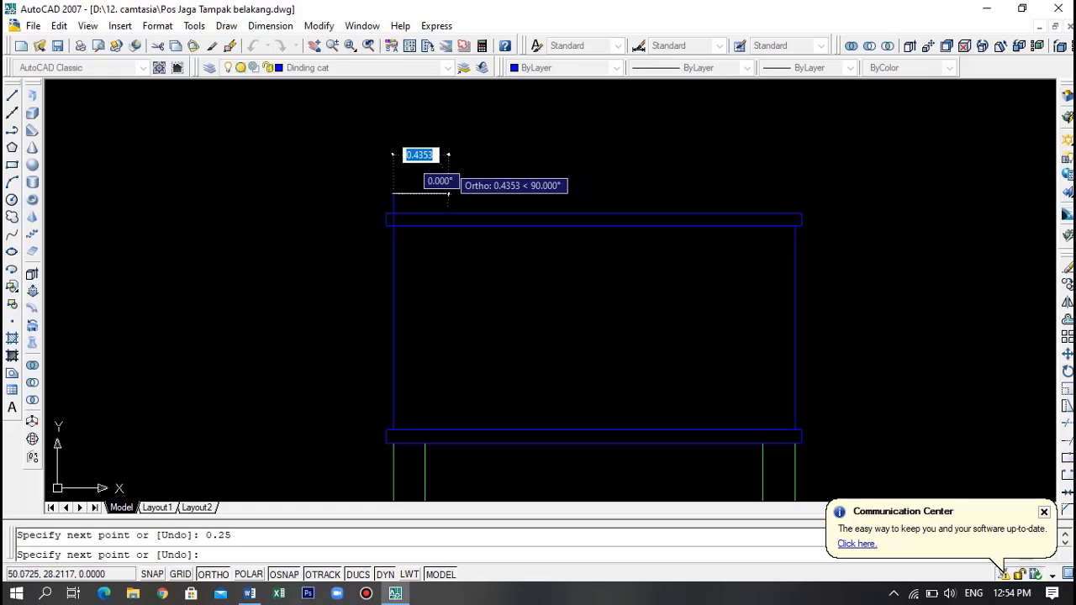
key(Return)
- Move the 0.25 line straight up from its lower endpoint so it starts on the upper band's top edge
click(406, 199)
click(379, 198)
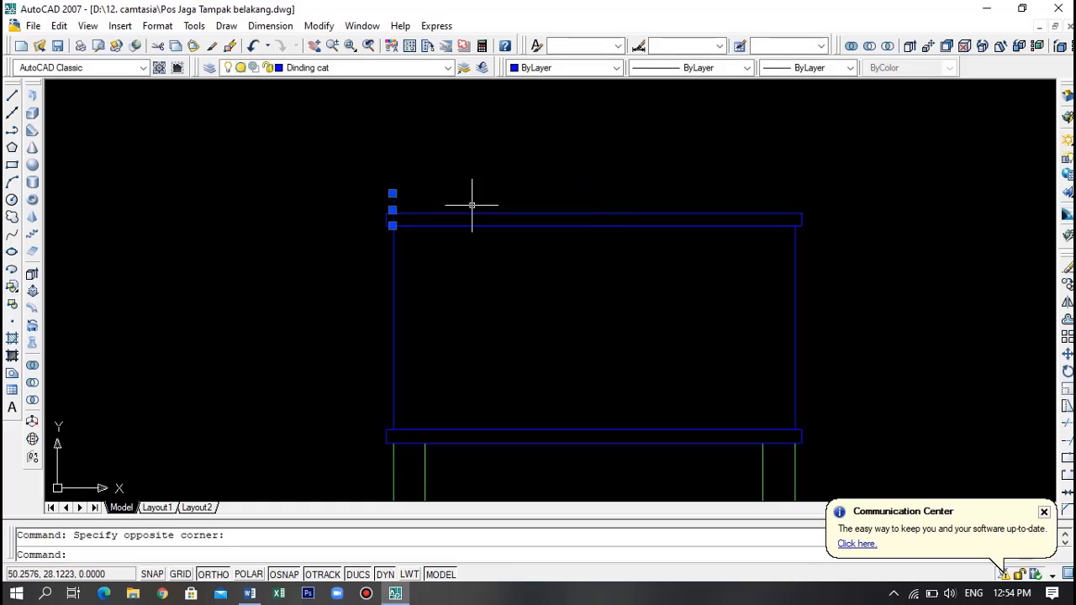
text(m)
key(Return)
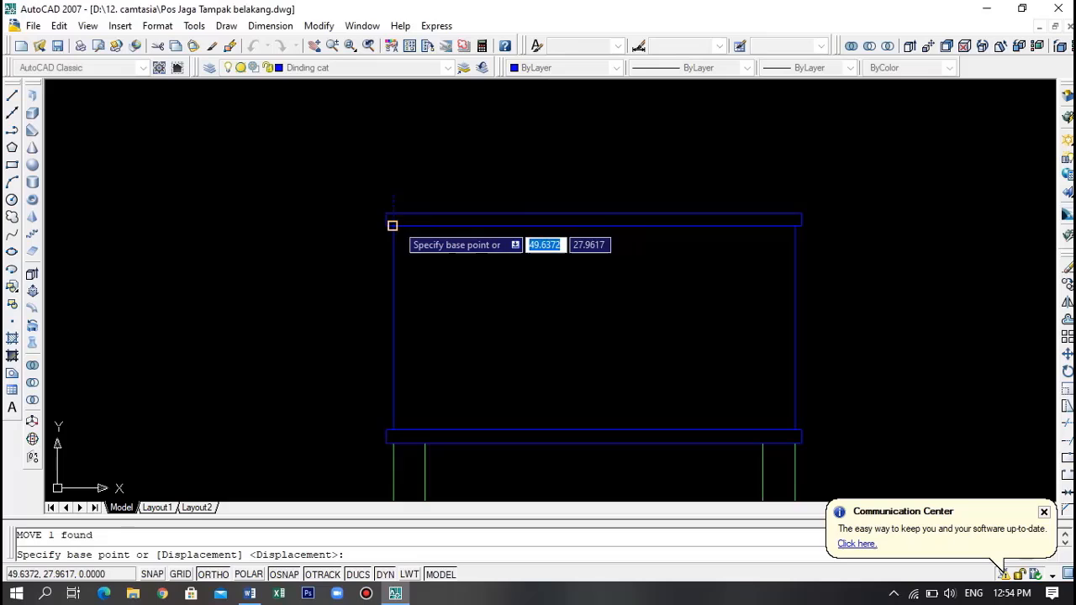
click(391, 225)
click(392, 213)
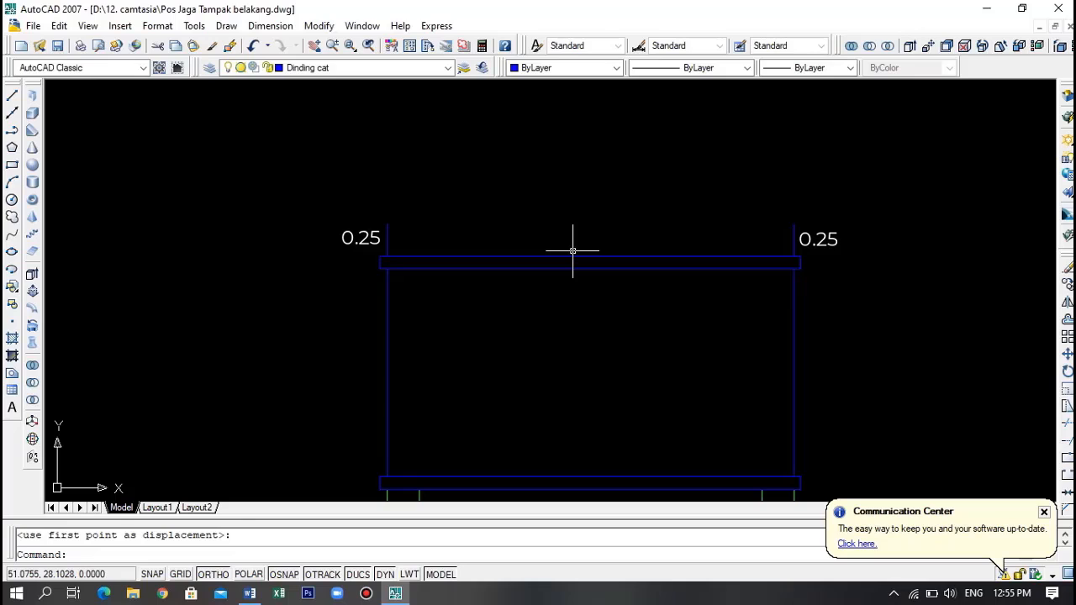
- On layer Atap, start a line at the top of the left 0.25 line with segments 0.5 left and 0.2 up
scroll(529, 324, down, 5)
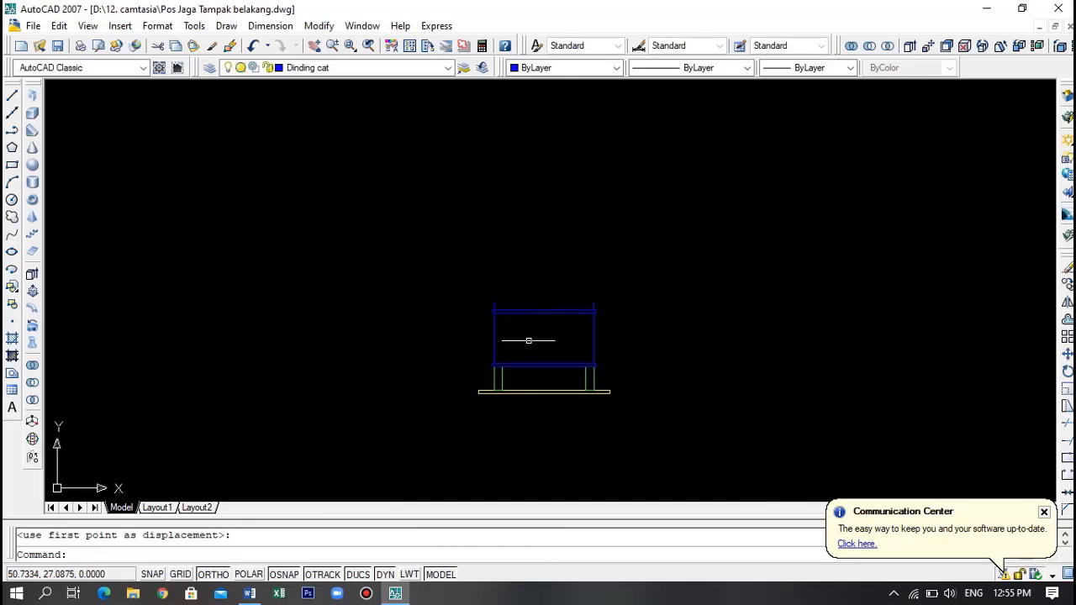
scroll(528, 344, up, 4)
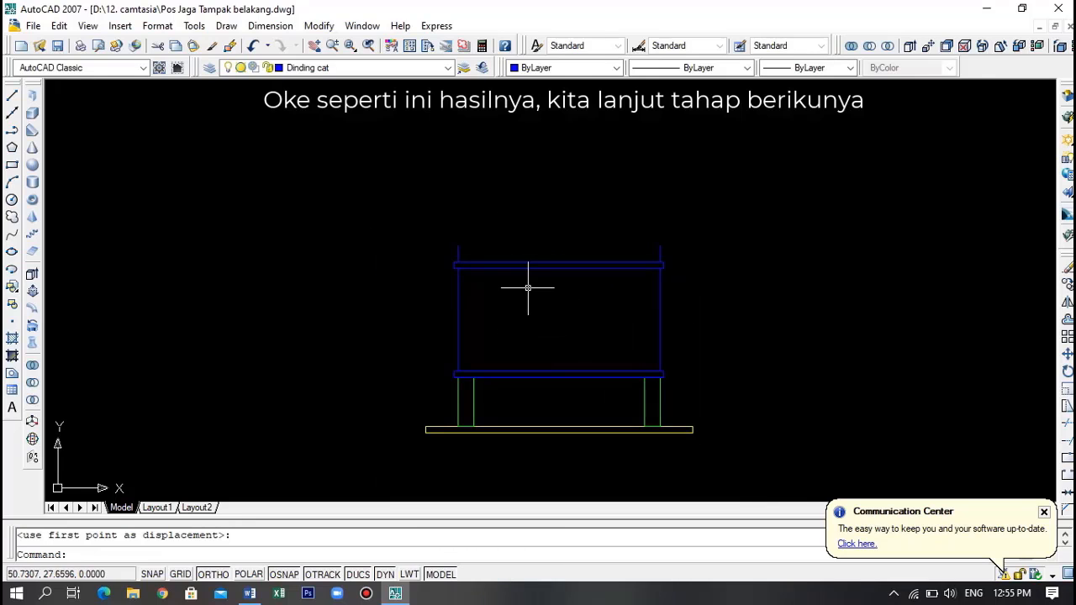
scroll(523, 278, down, 1)
scroll(526, 304, up, 2)
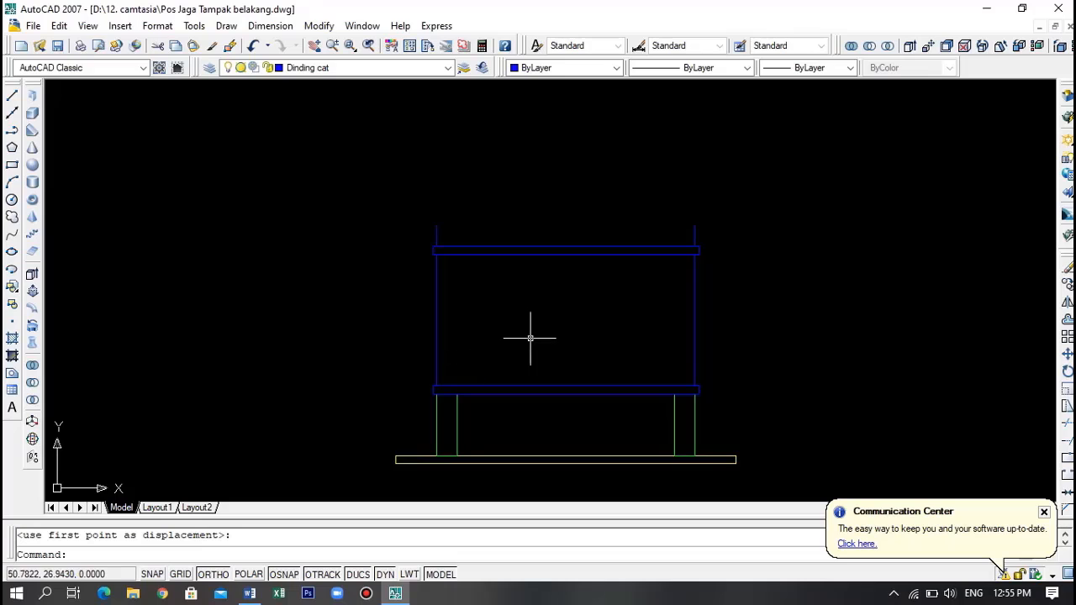
click(398, 67)
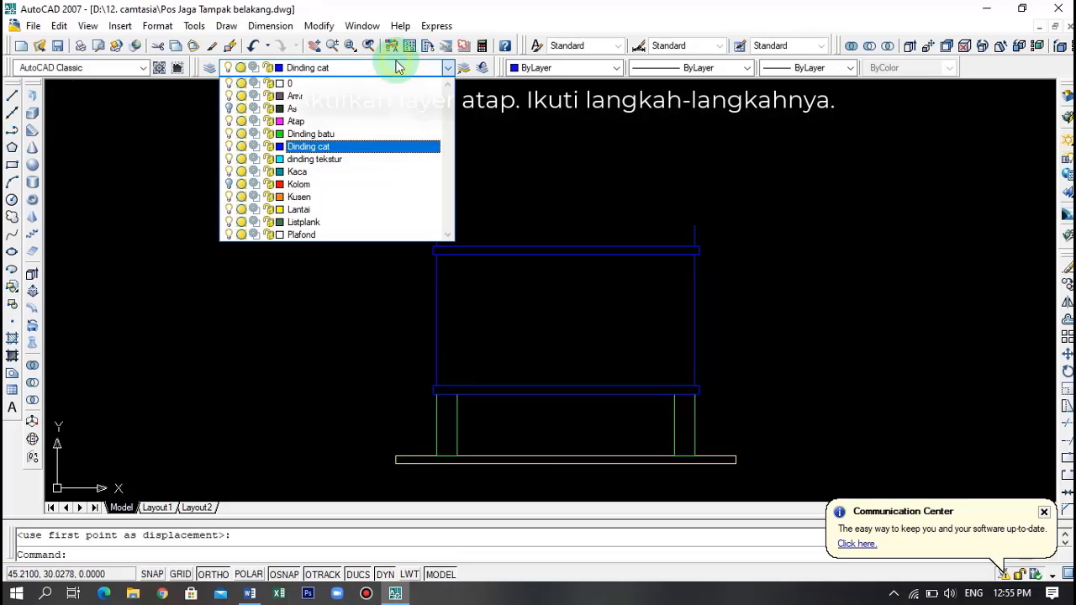
click(376, 120)
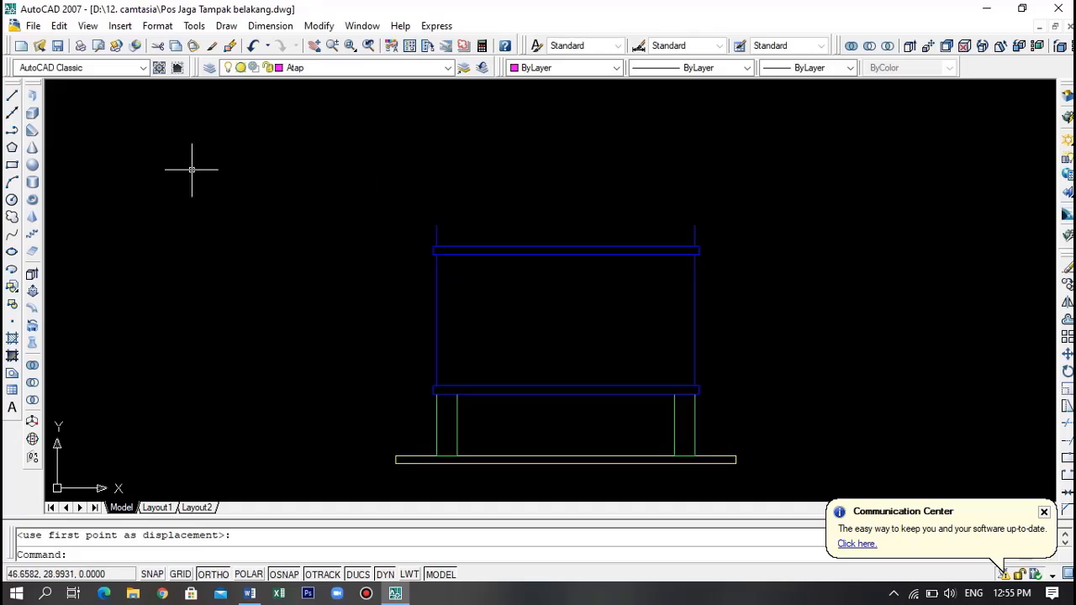
click(12, 97)
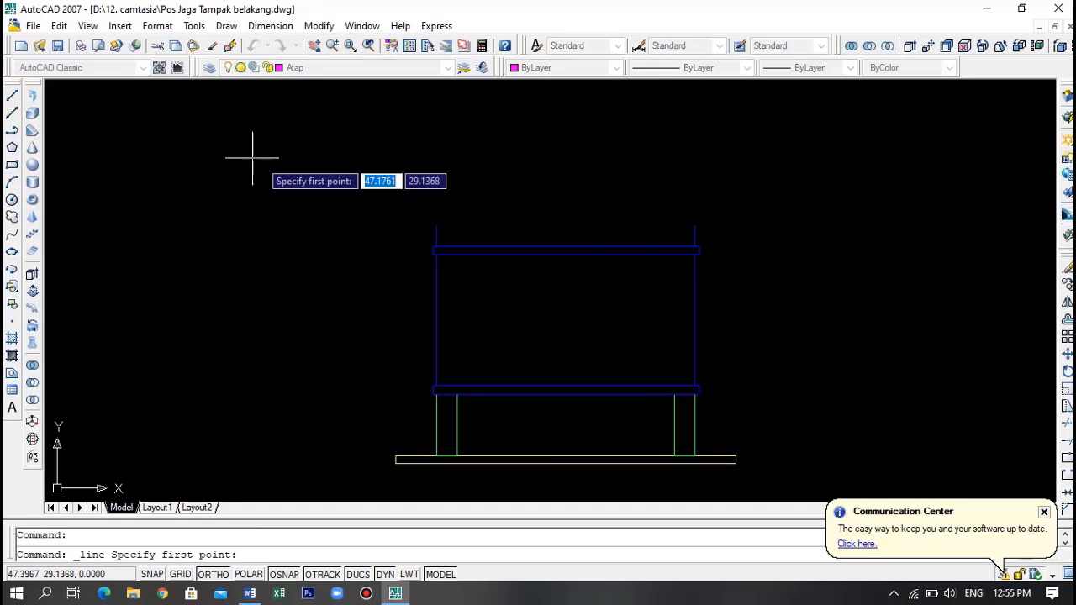
click(436, 225)
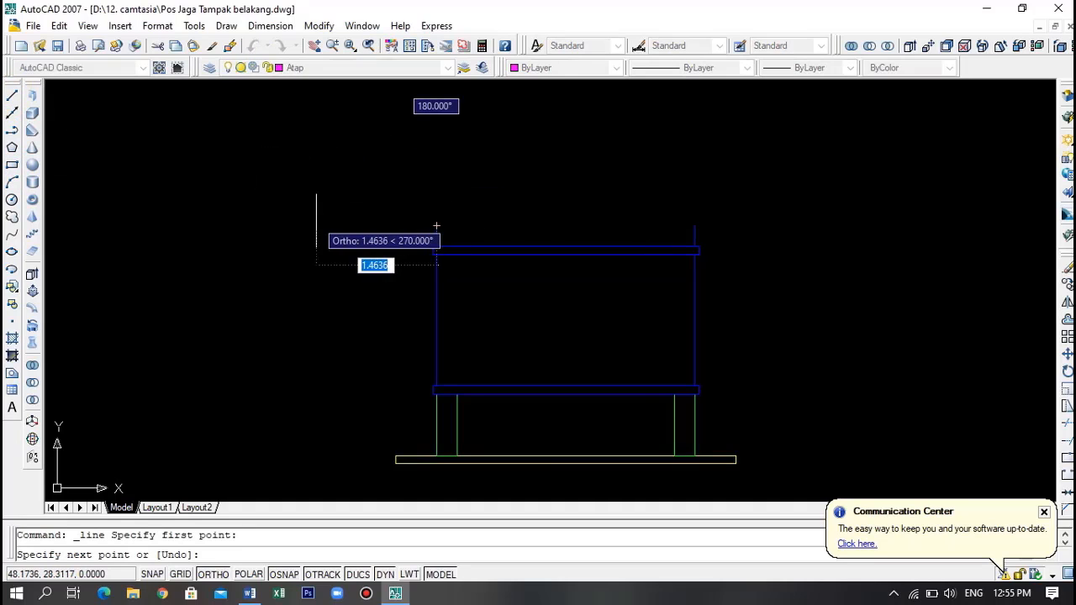
text(0.5)
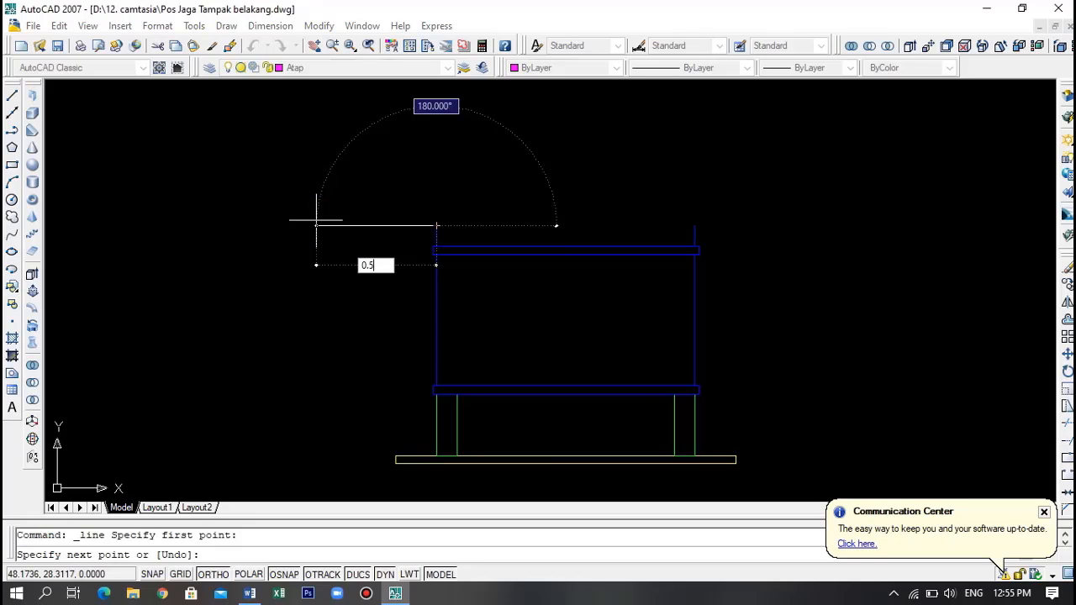
key(Return)
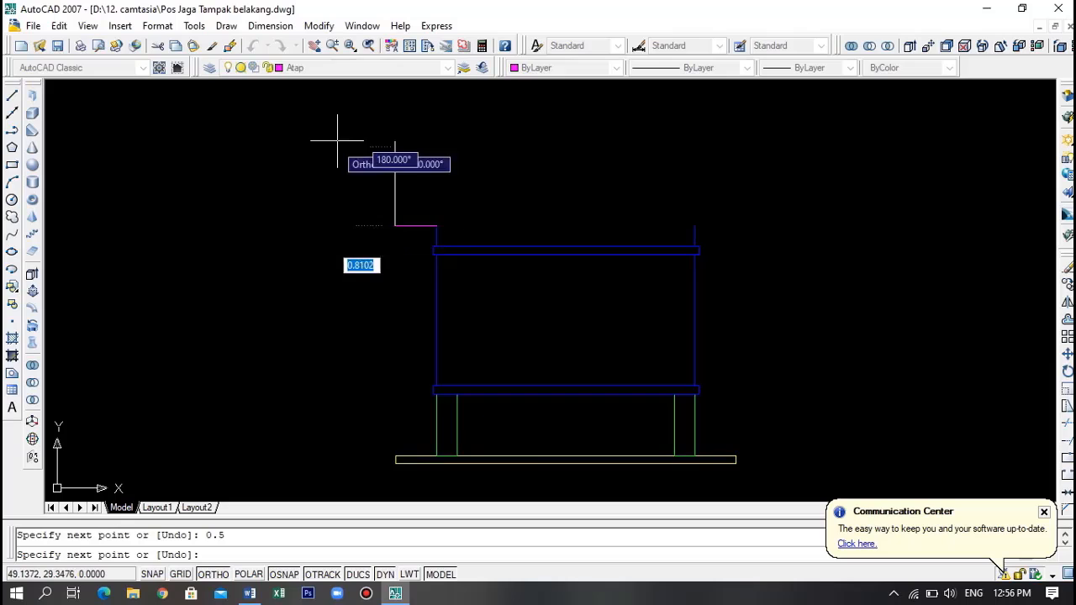
text(0.2)
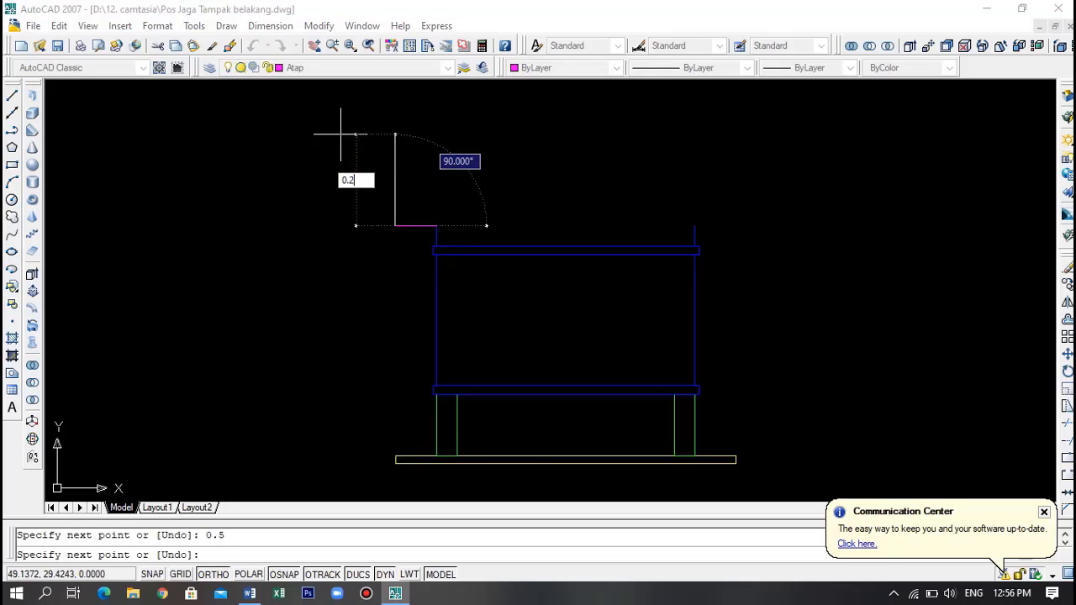
key(Return)
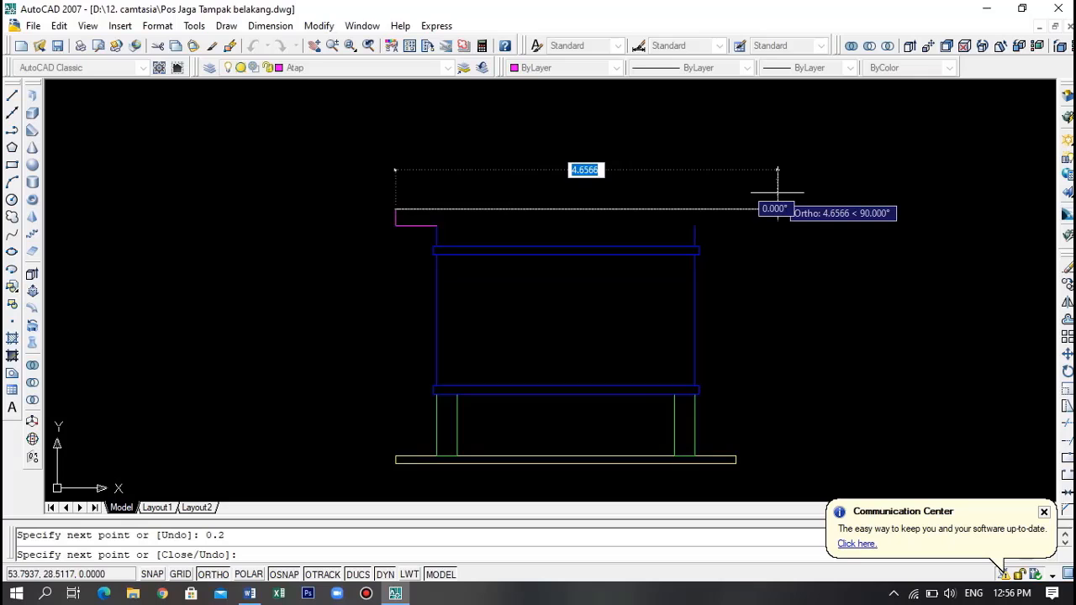
- Continue the roof outline 4.15 right and 0.2 down, and close it back to its start point
text(4.)
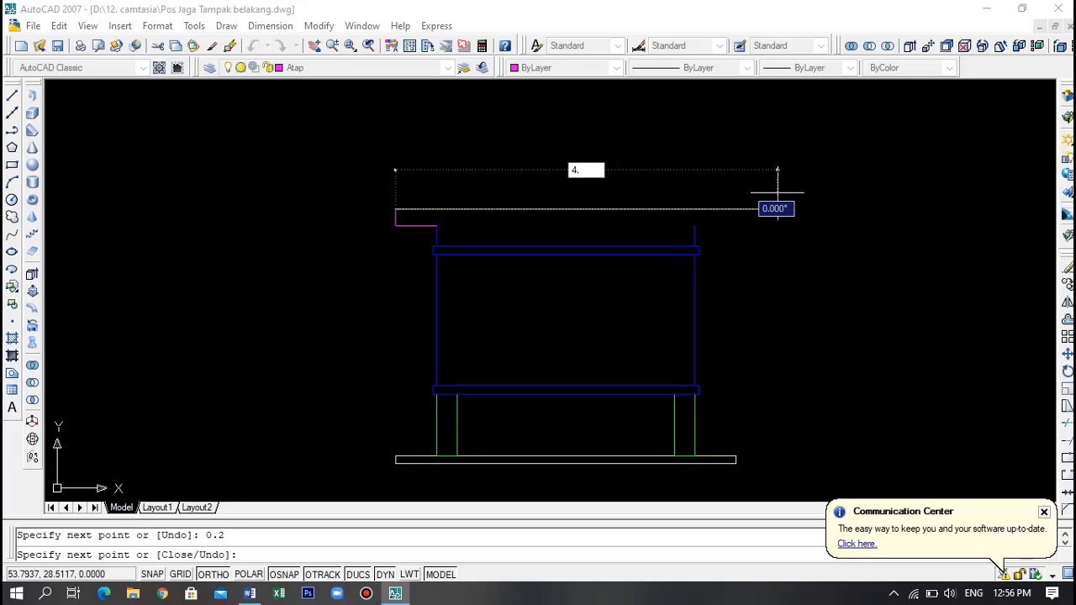
text(15)
key(Return)
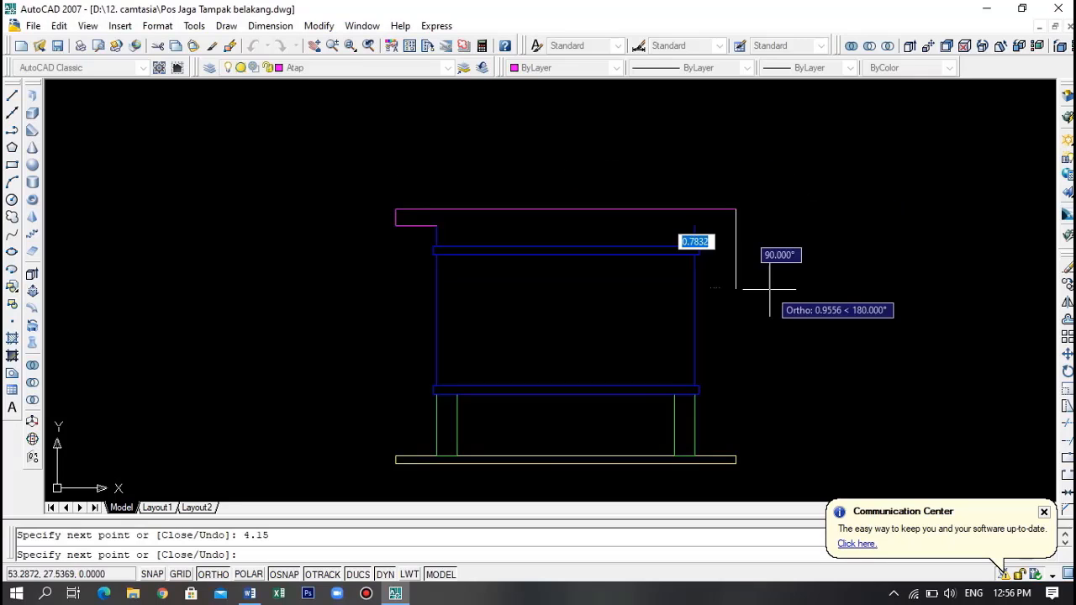
scroll(701, 215, up, 8)
scroll(724, 231, down, 5)
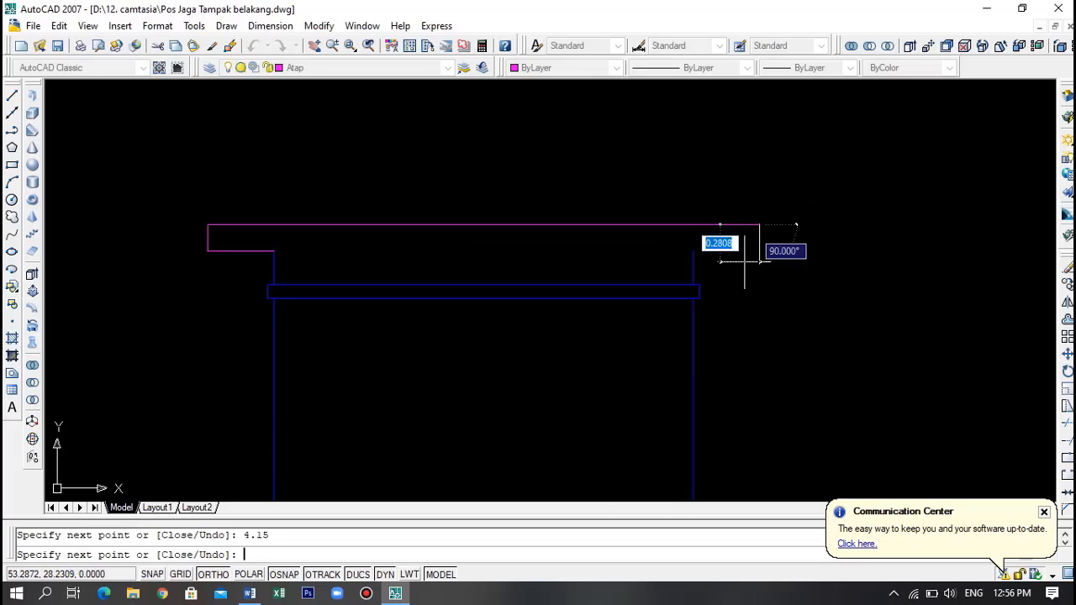
text(0.2)
key(Return)
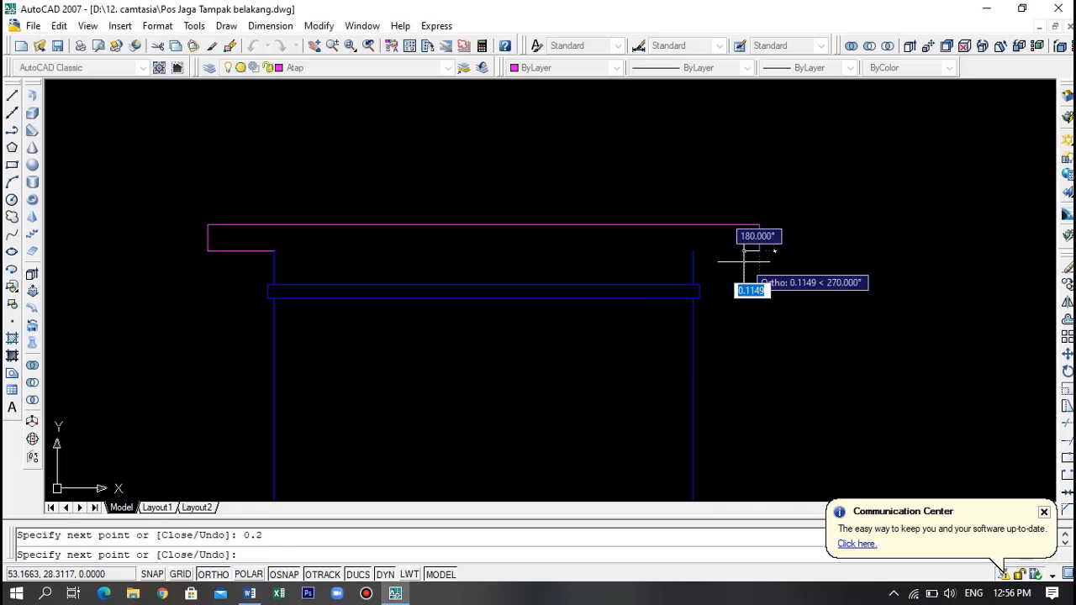
click(273, 250)
text(c)
key(Return)
- Start a polyline at the upper left corner of the 0.2-high roof band with segments 0.8 up and 4.15 right
scroll(337, 257, down, 4)
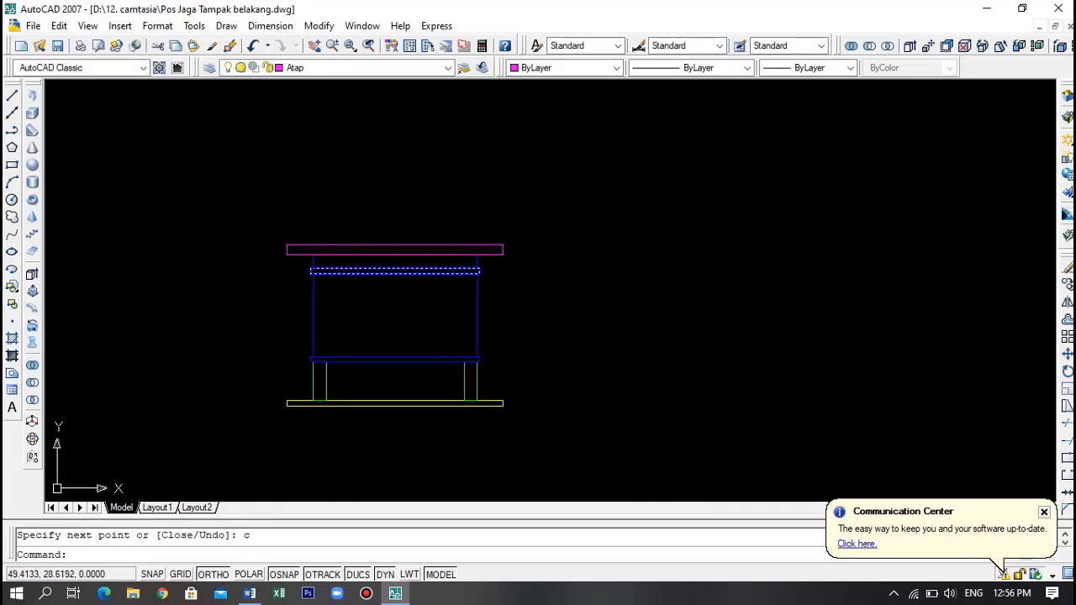
scroll(301, 239, up, 3)
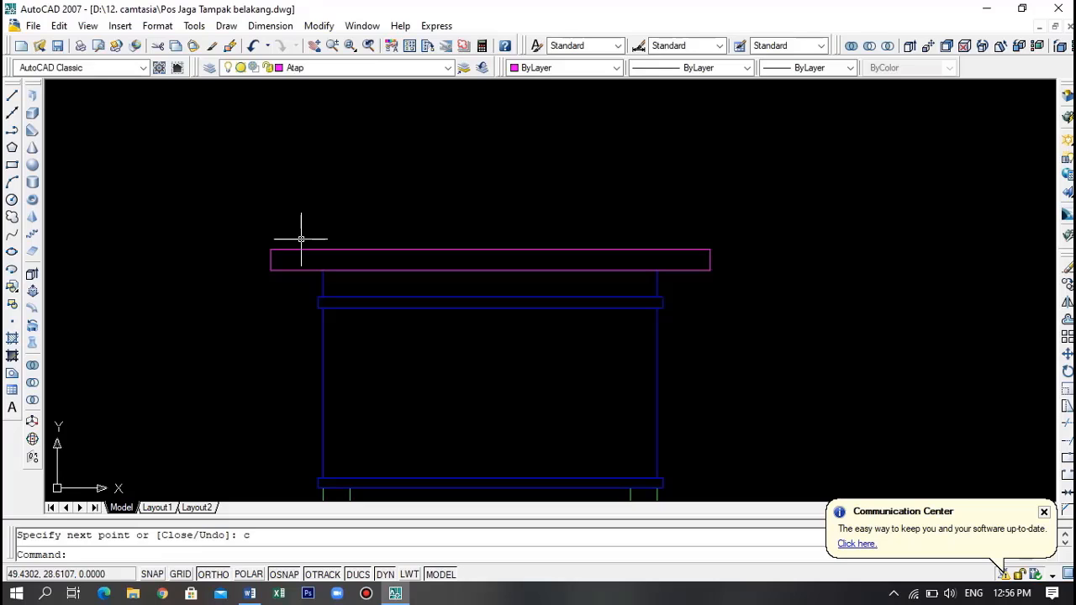
text(pl)
key(Return)
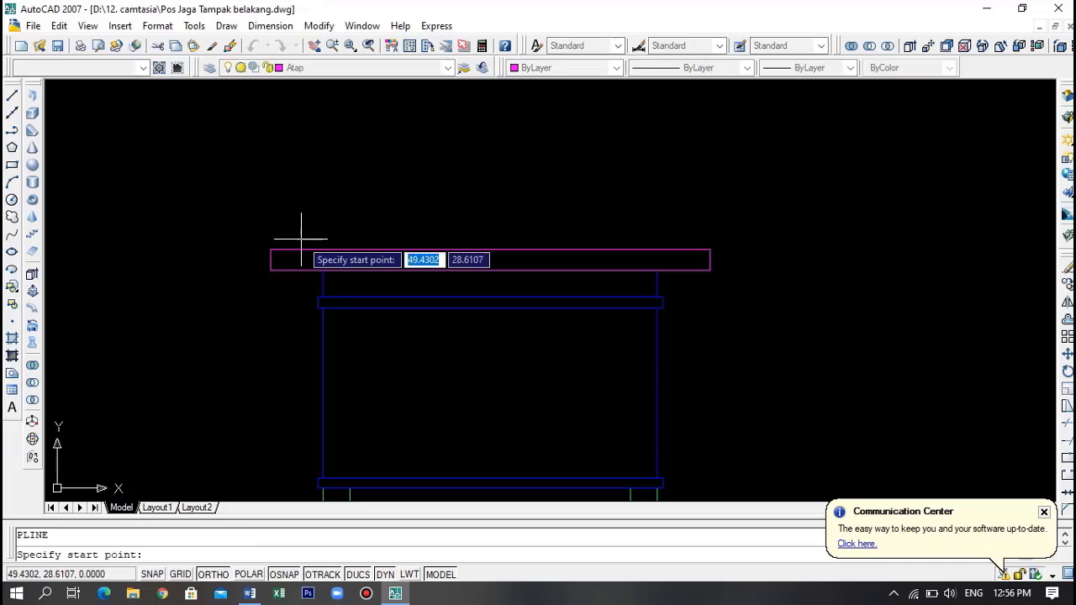
click(270, 250)
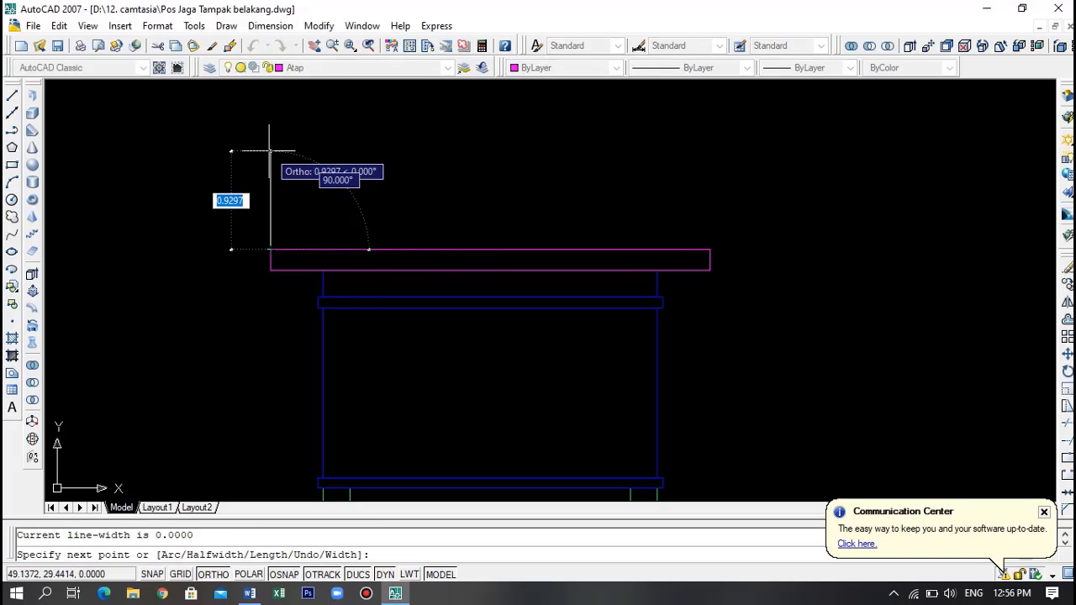
text(0.)
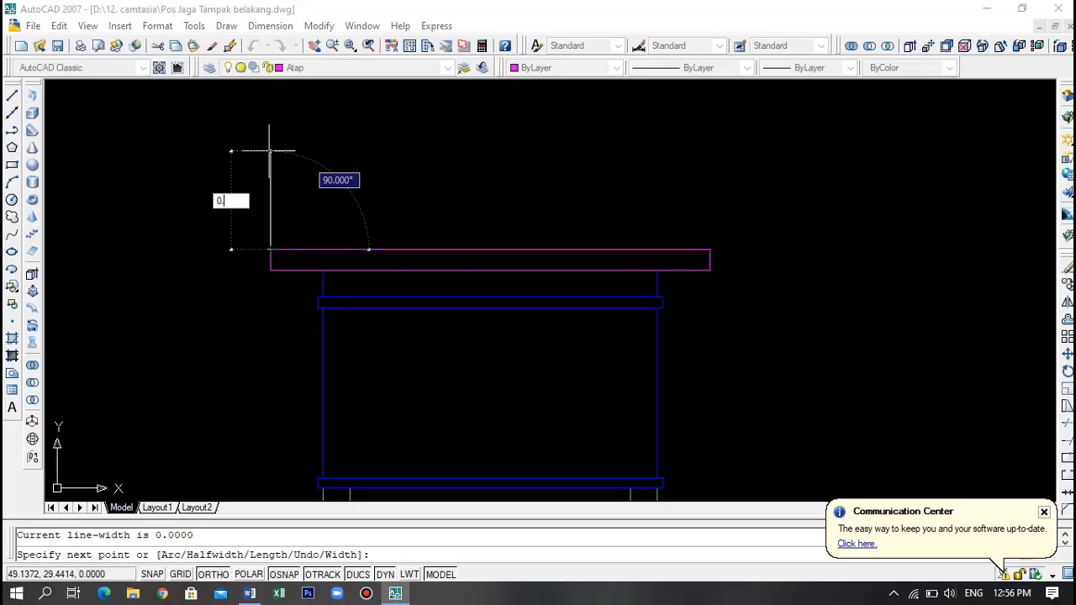
text(8)
key(Return)
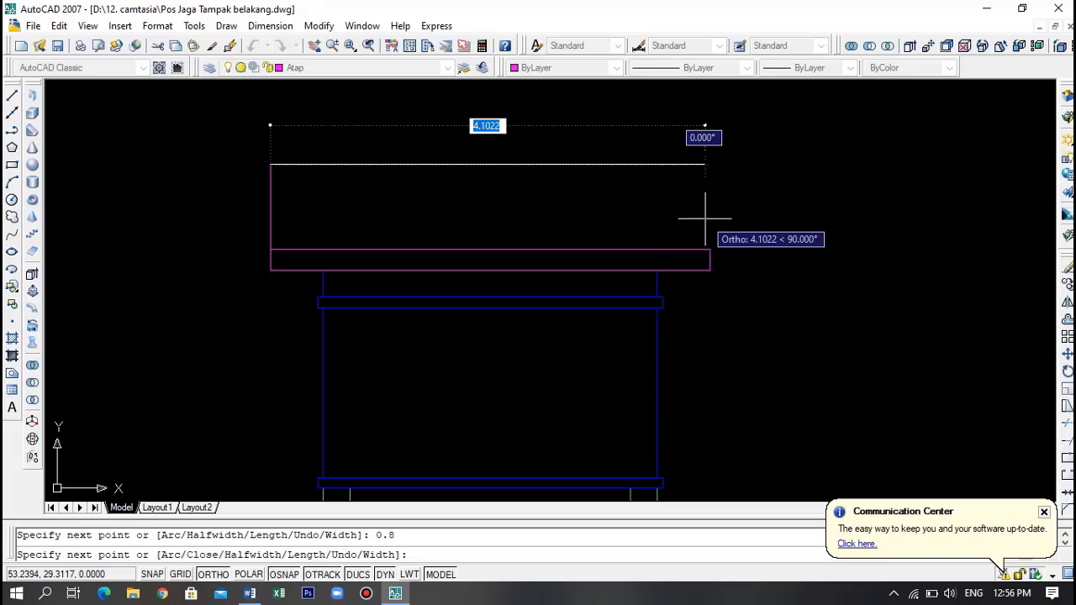
text(4)
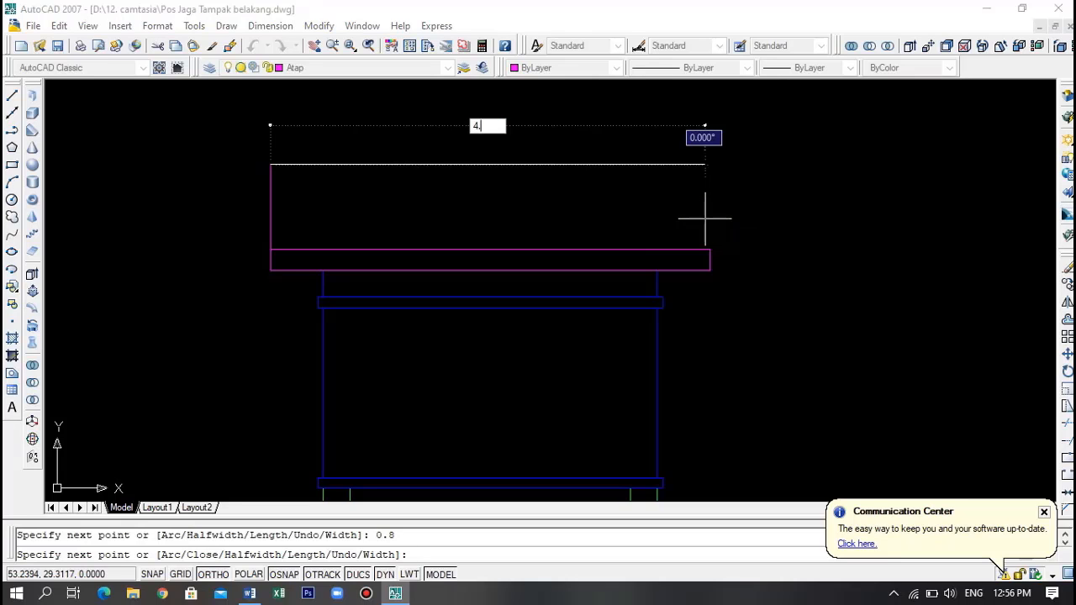
text(.15)
key(Return)
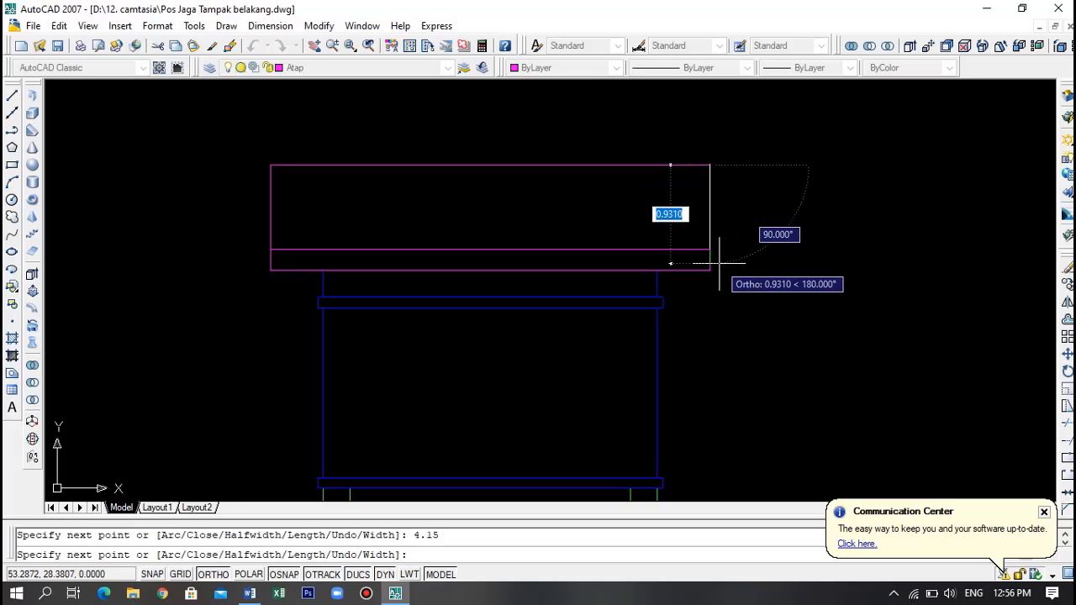
text(1.1)
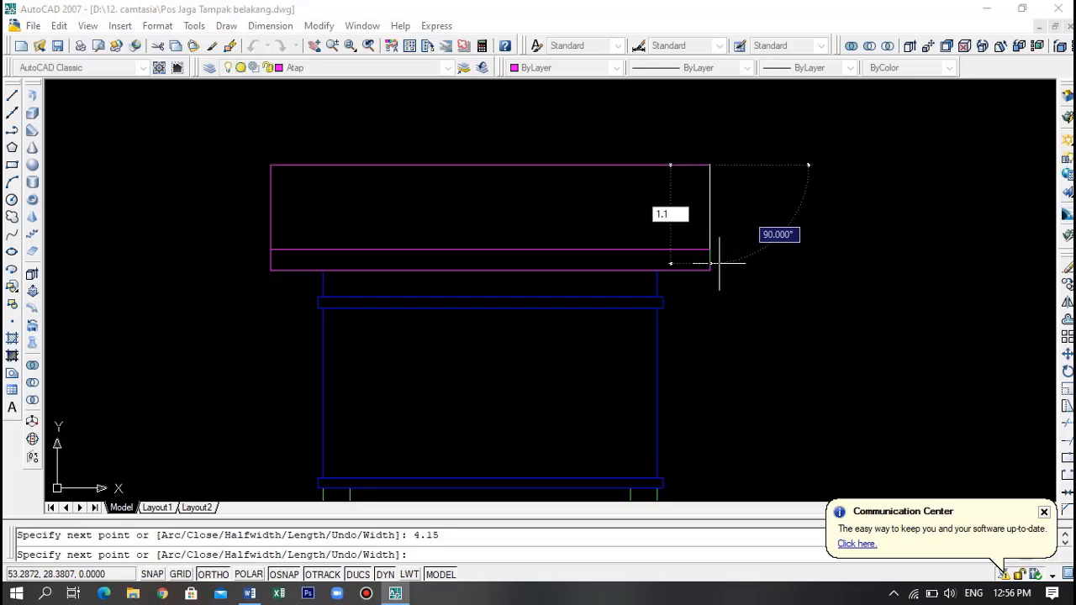
key(Return)
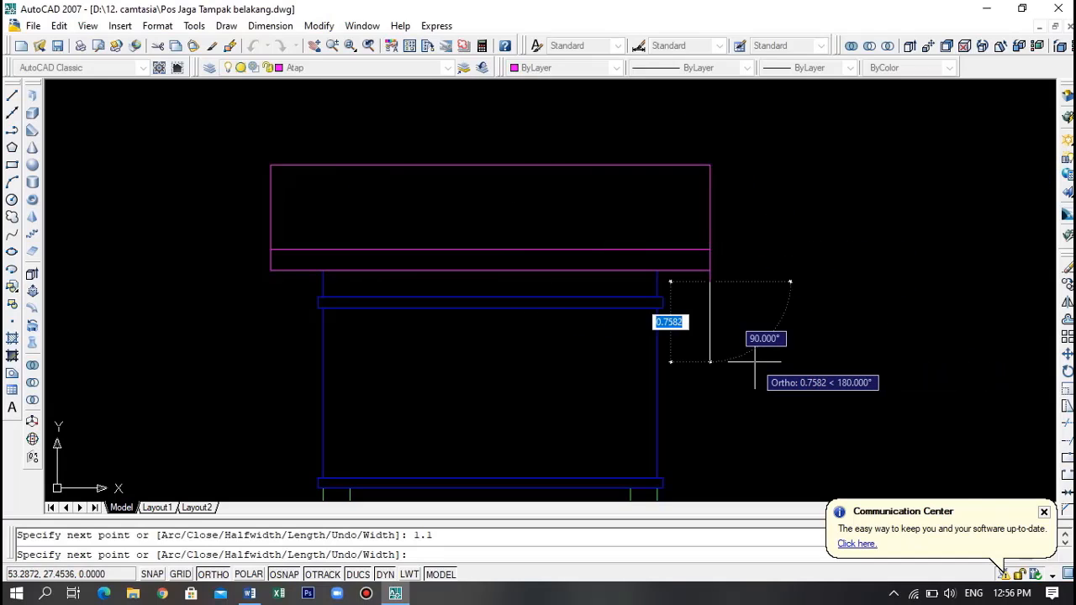
key(ctrl+z)
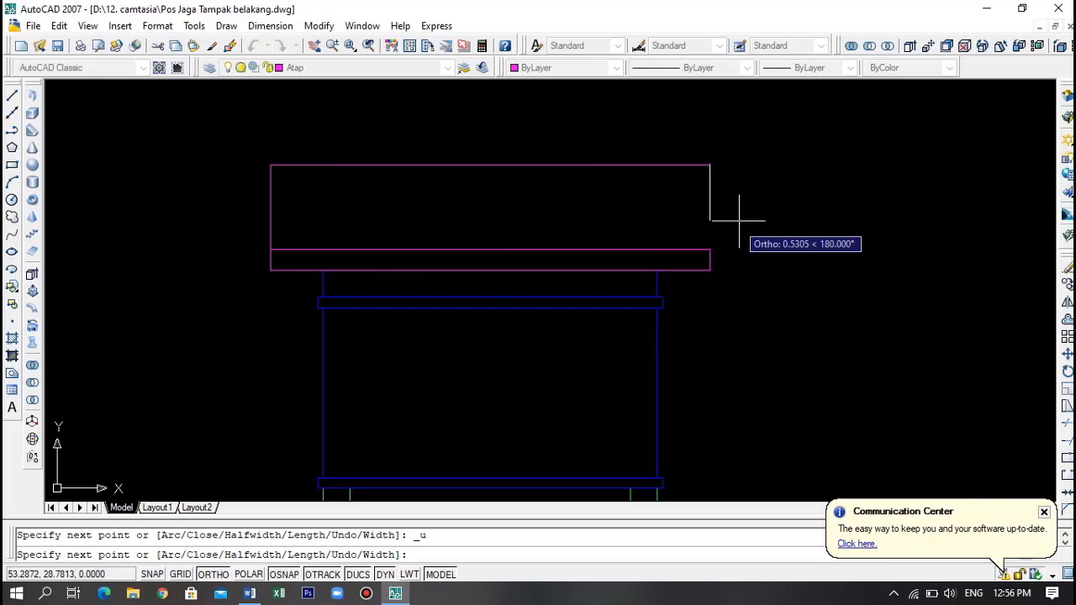
- Finish the roof polyline straight down at the upper right corner of the 0.2-high roof band
click(710, 250)
key(Escape)
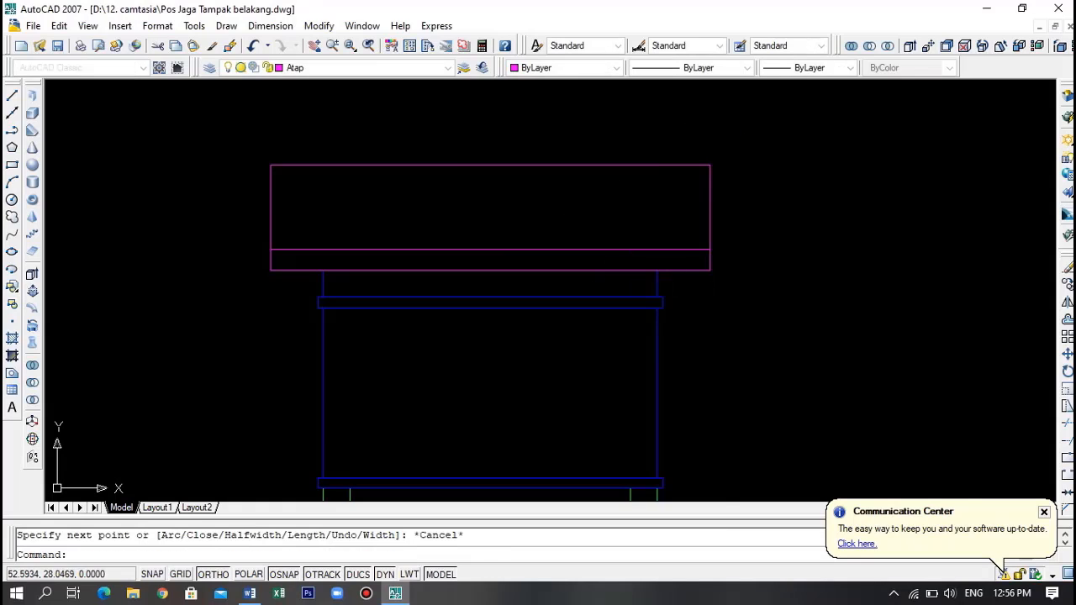
- Draw a line from the roof's upper left corner 0.1 up, 4.15 right and down to the roof's upper right corner
scroll(528, 223, down, 4)
scroll(528, 223, up, 2)
text(l)
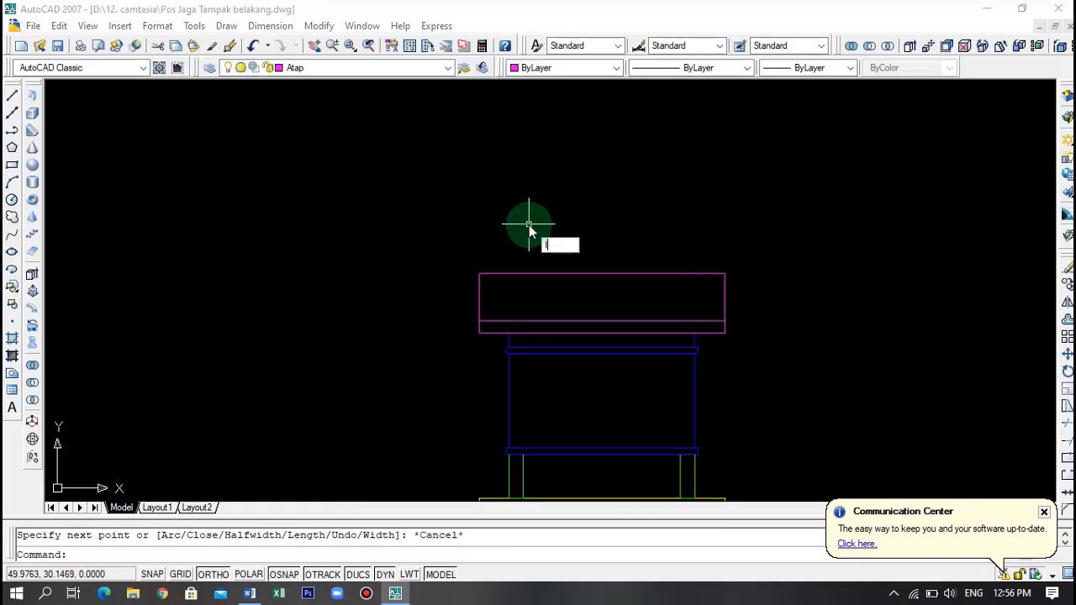
key(Return)
click(479, 273)
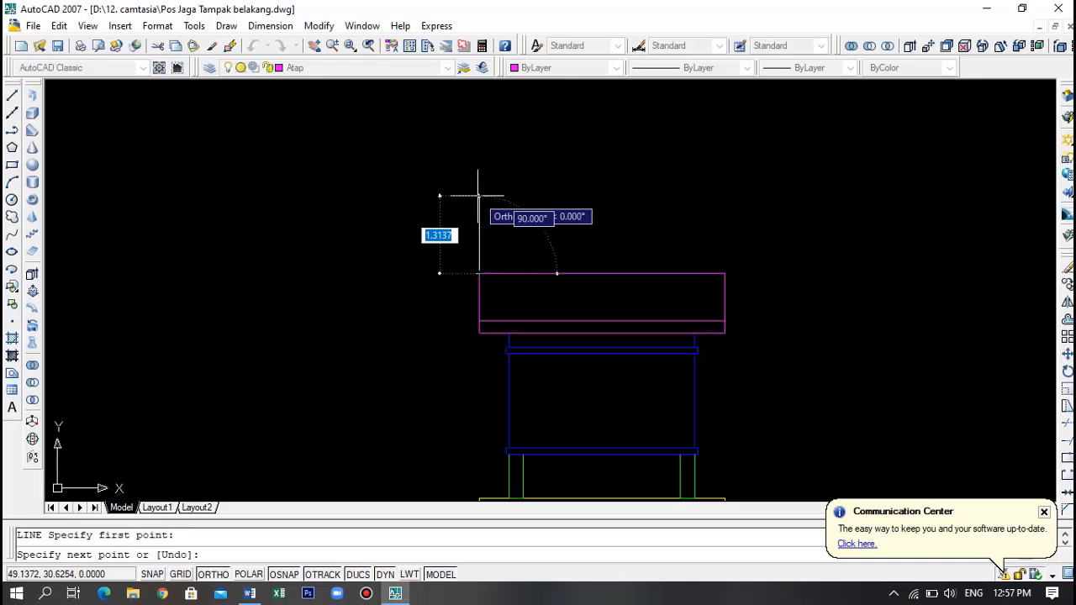
text(0.1)
key(Return)
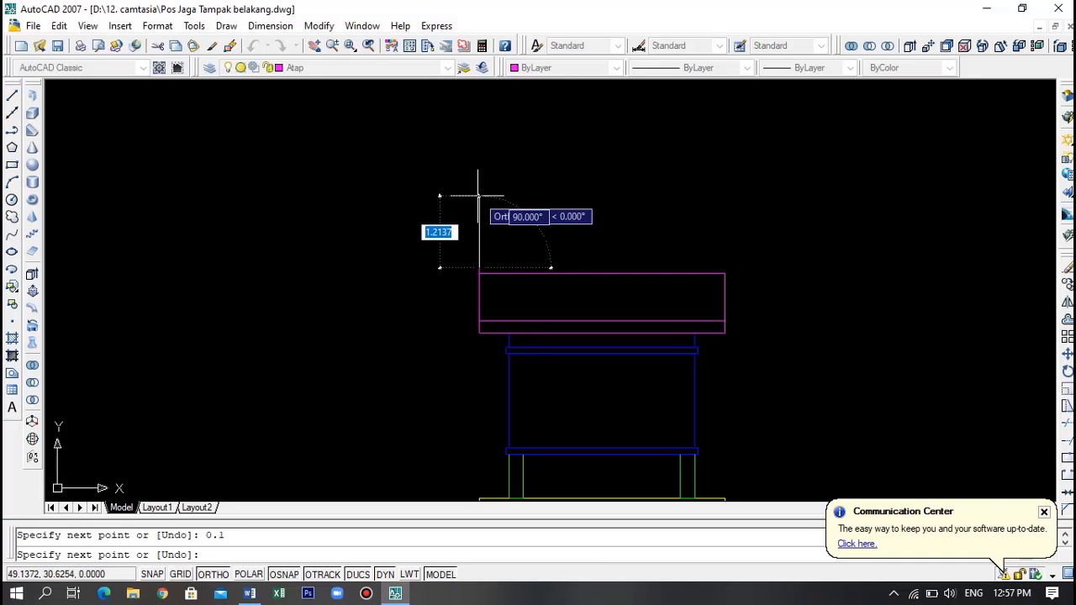
text(4)
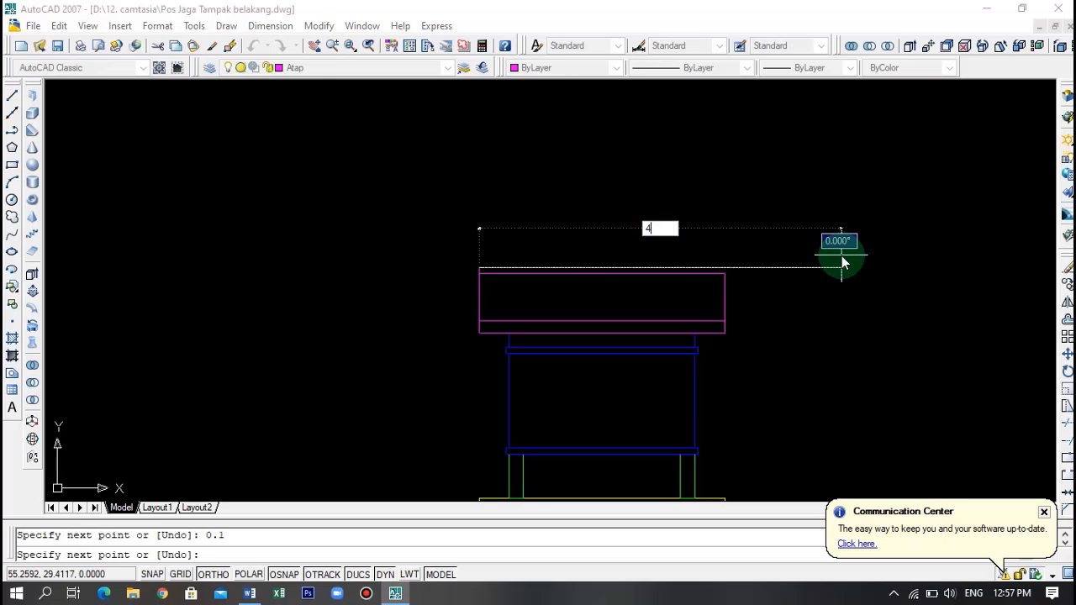
text(.15)
key(Return)
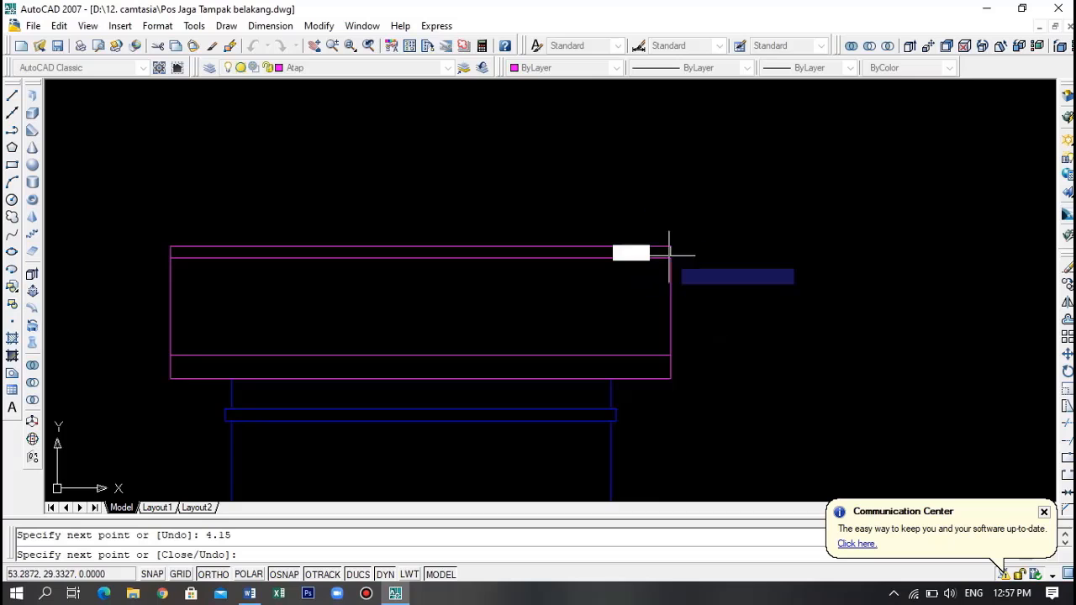
click(669, 258)
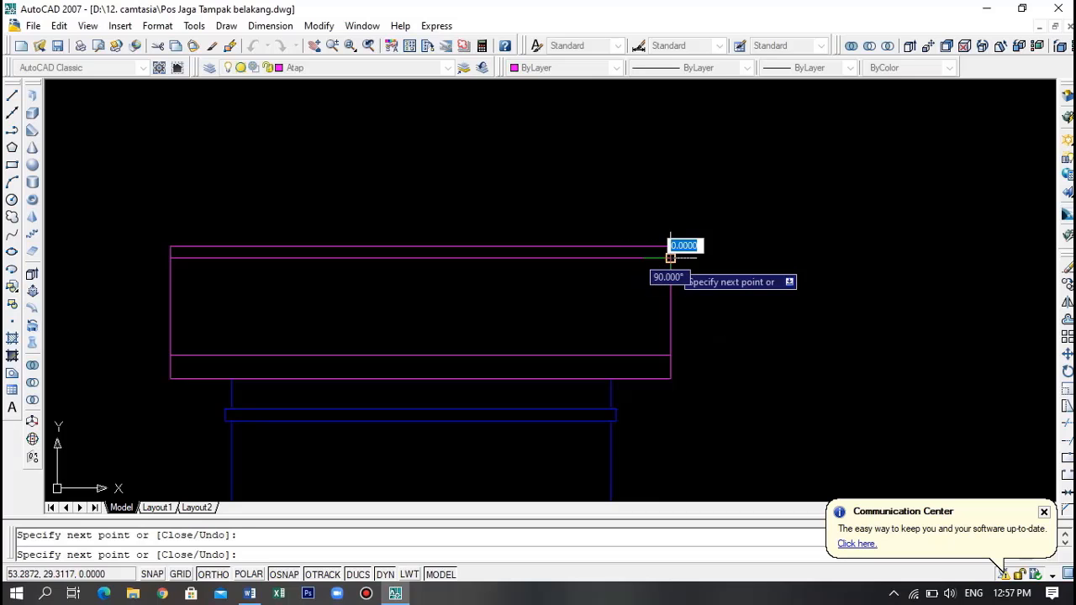
key(Return)
- Make Arsir the current layer
scroll(555, 243, down, 4)
scroll(570, 308, up, 2)
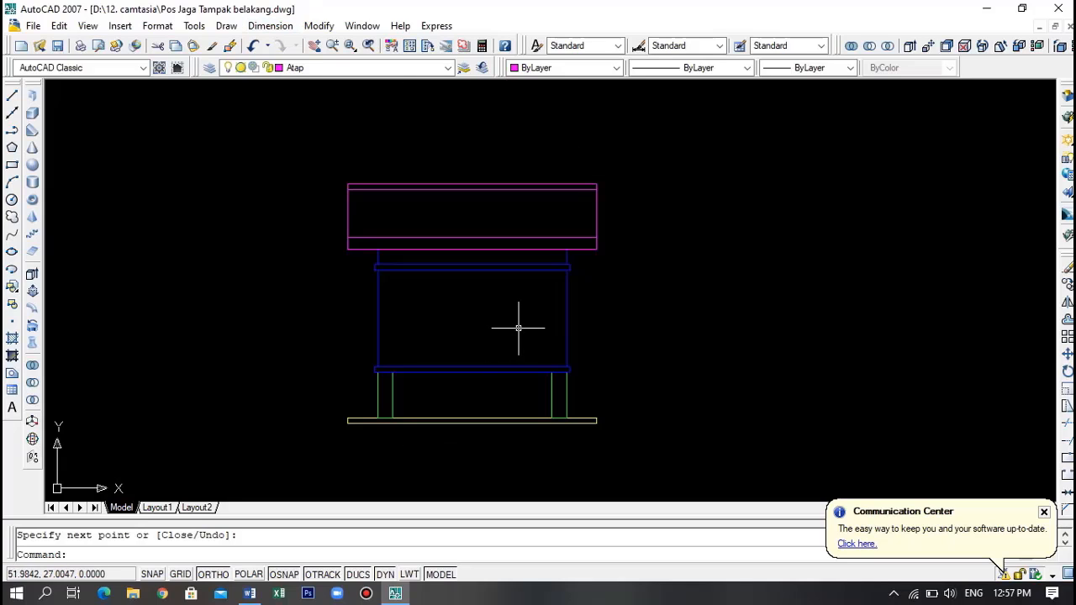
middle_drag(517, 328, 459, 327)
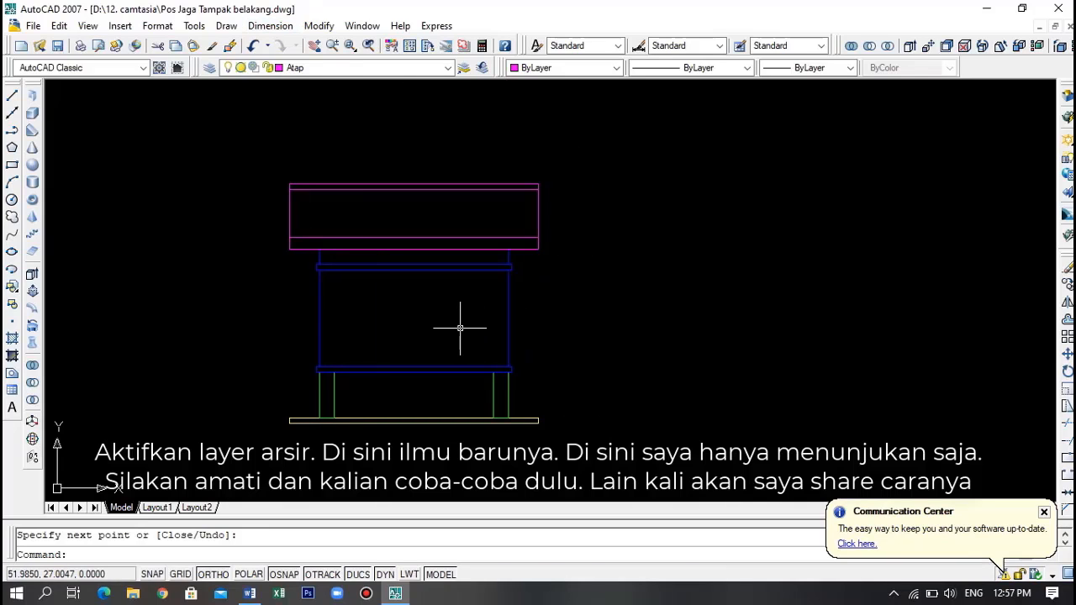
click(431, 70)
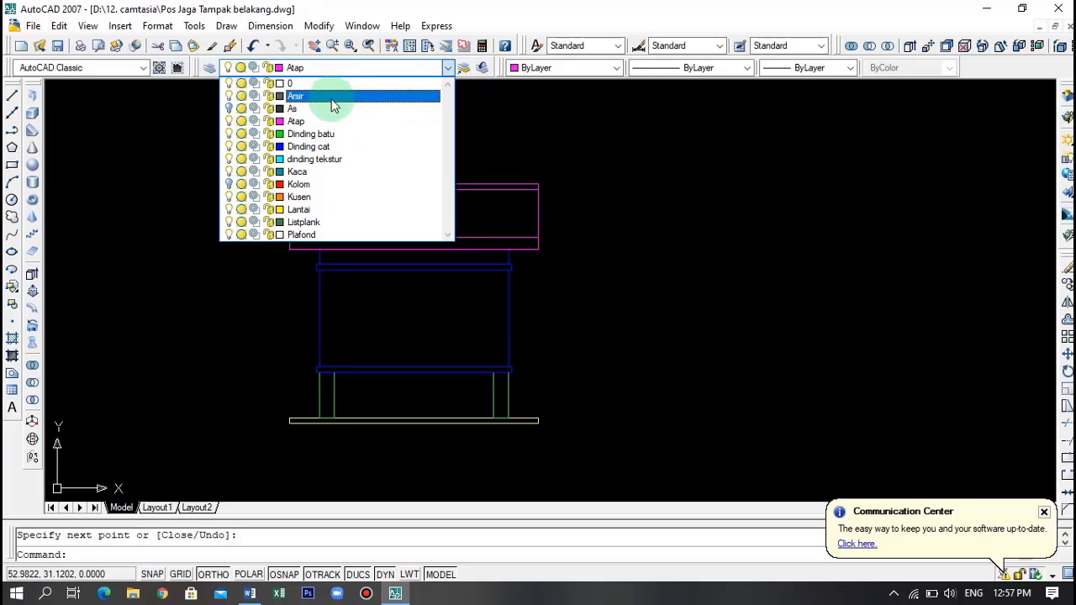
click(316, 98)
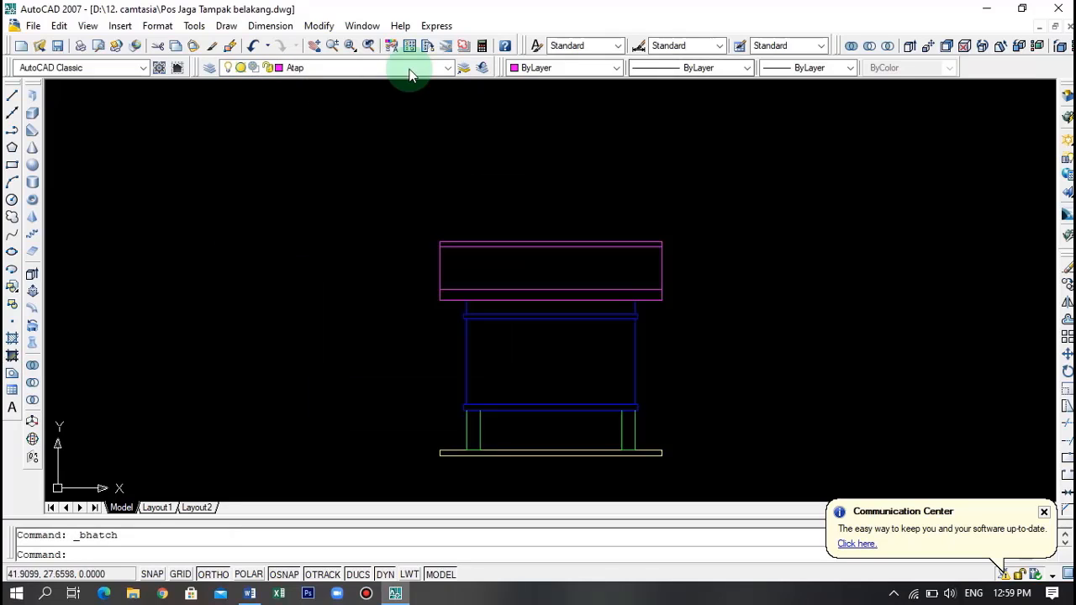
click(409, 68)
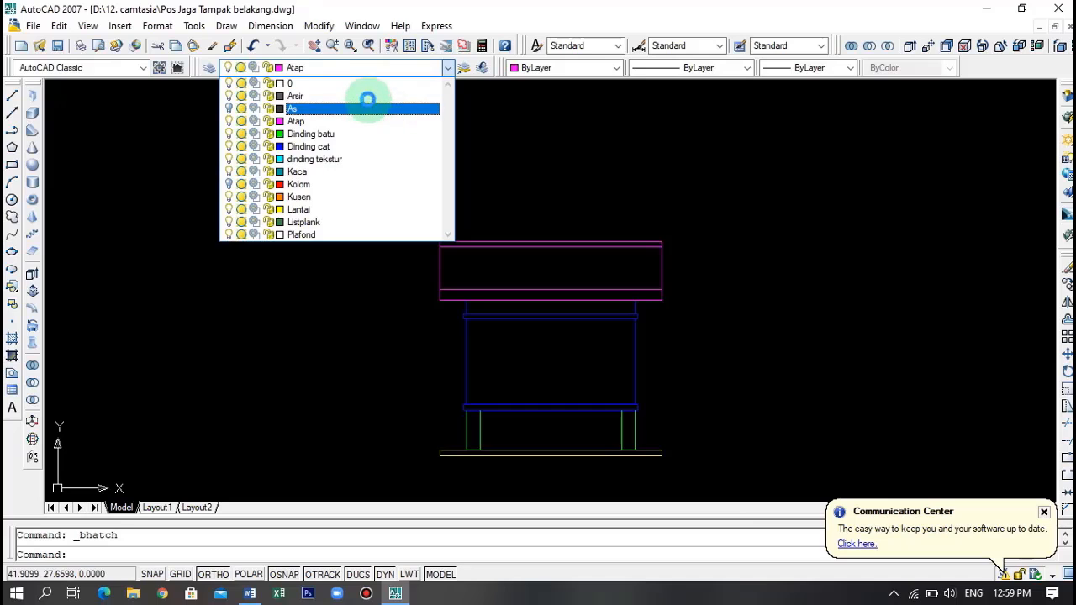
click(368, 99)
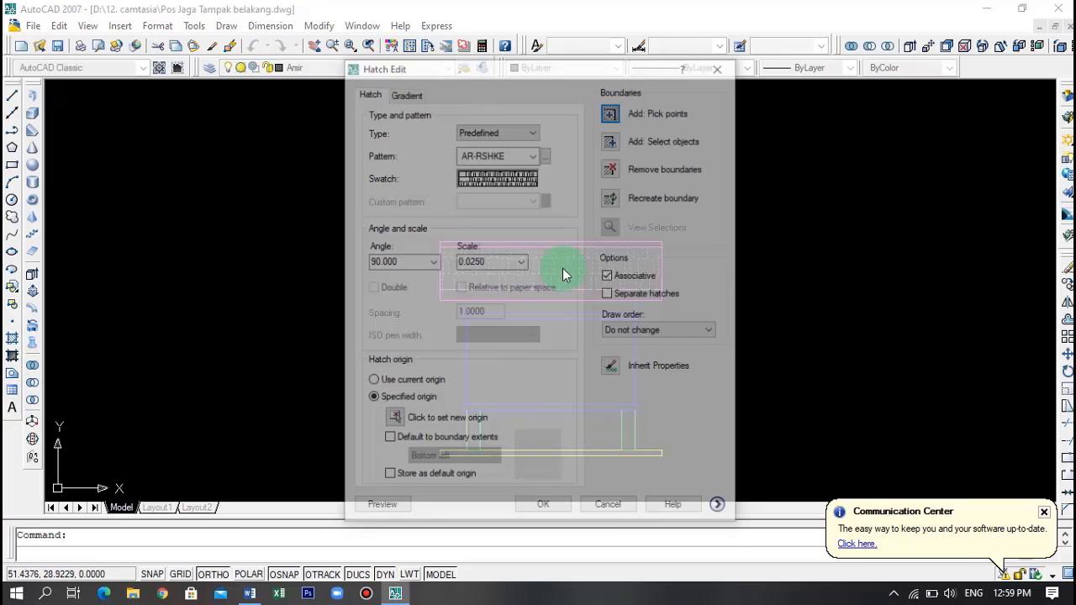
- Set the scale of the AR-RSHKE hatch in the roof's large middle field to 0.01
click(465, 260)
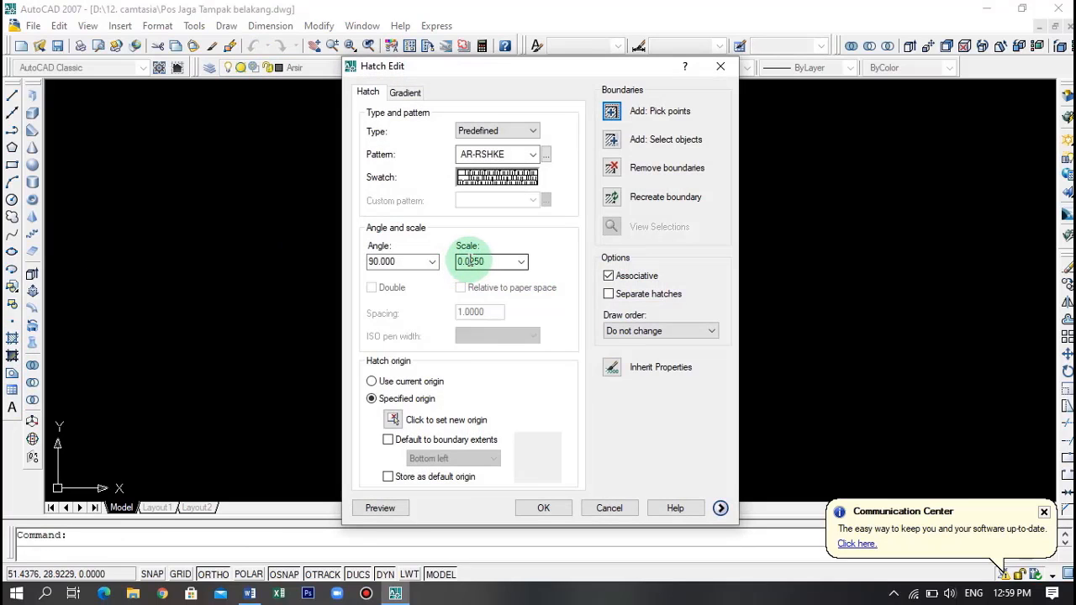
double_click(469, 261)
drag(469, 260, 492, 261)
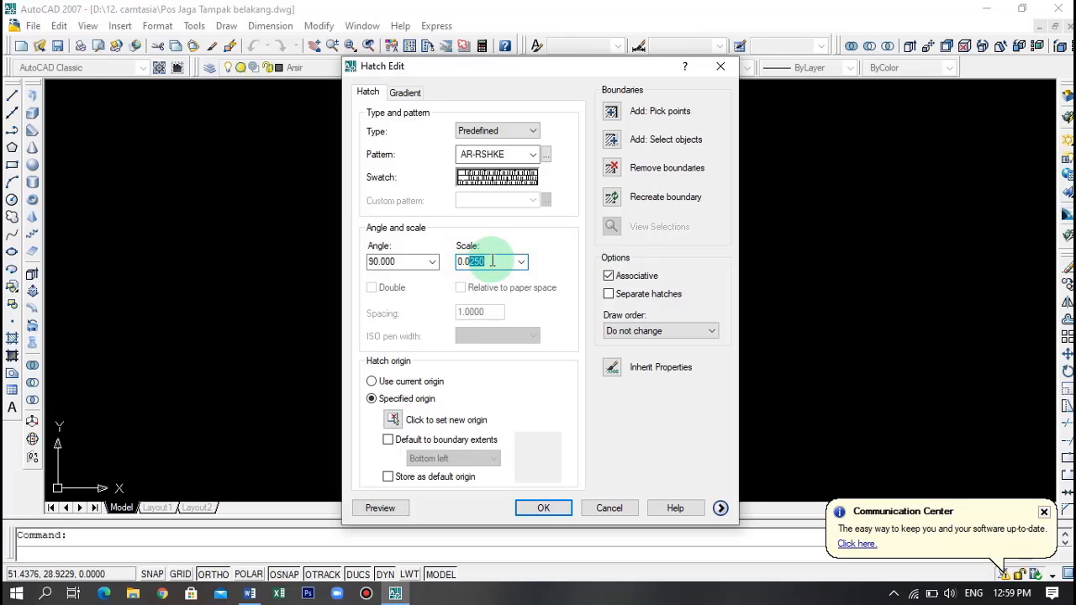
text(1)
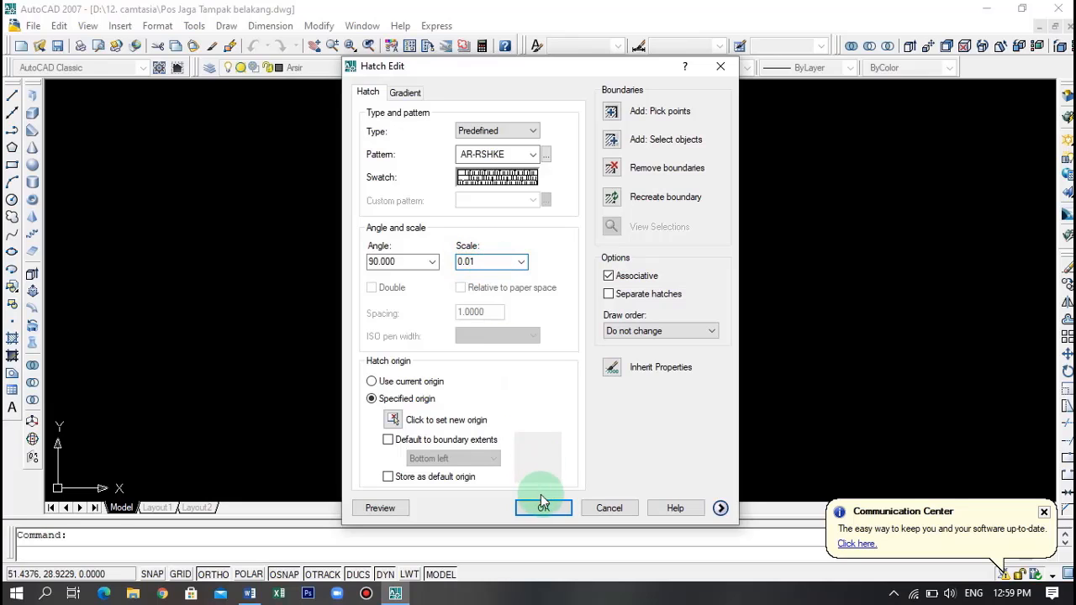
click(544, 508)
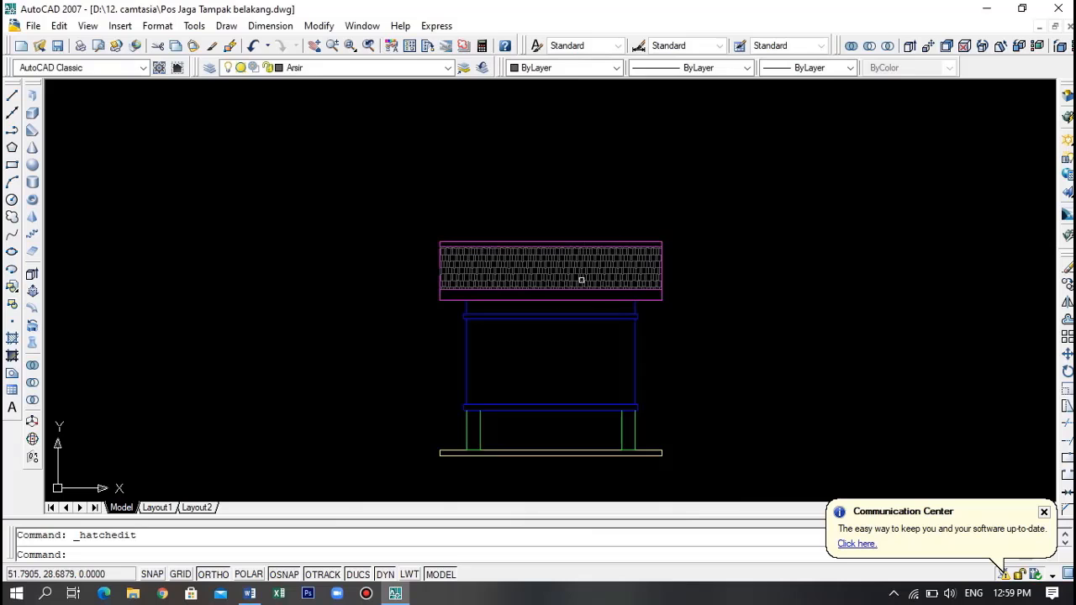
- Draw a 0.02-high rectangle directly under the lower blue band, its length picked between the inner edges of the two stone walls
scroll(580, 280, up, 3)
scroll(581, 284, down, 4)
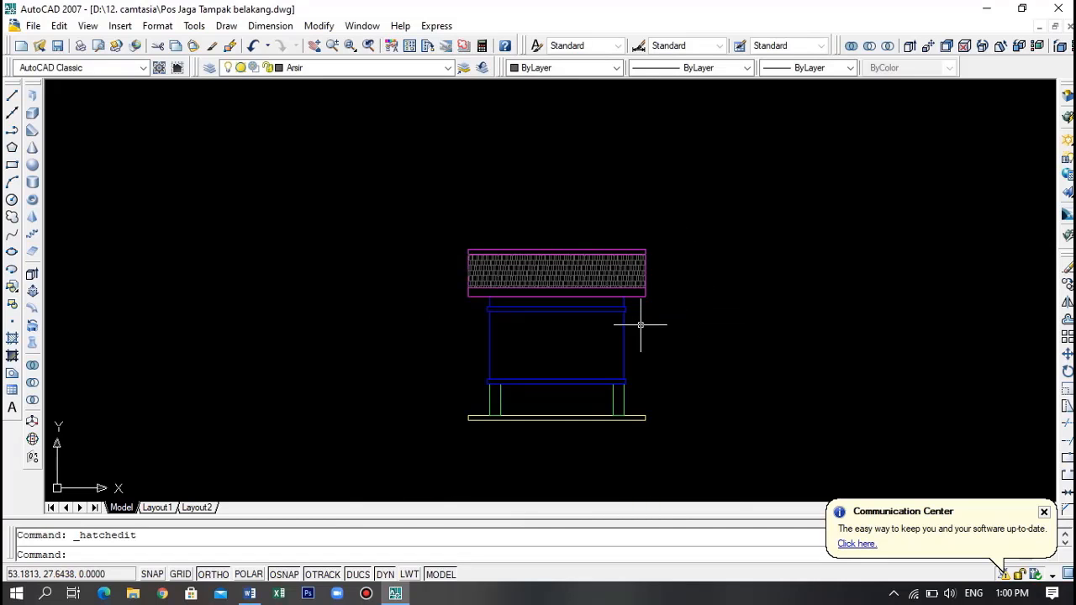
scroll(505, 413, up, 3)
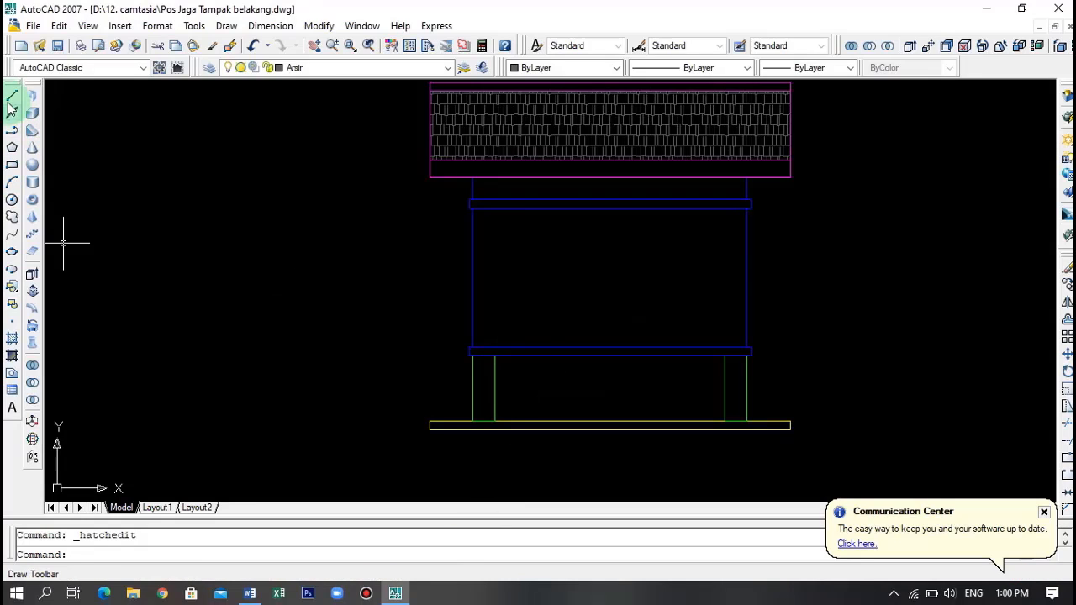
click(12, 165)
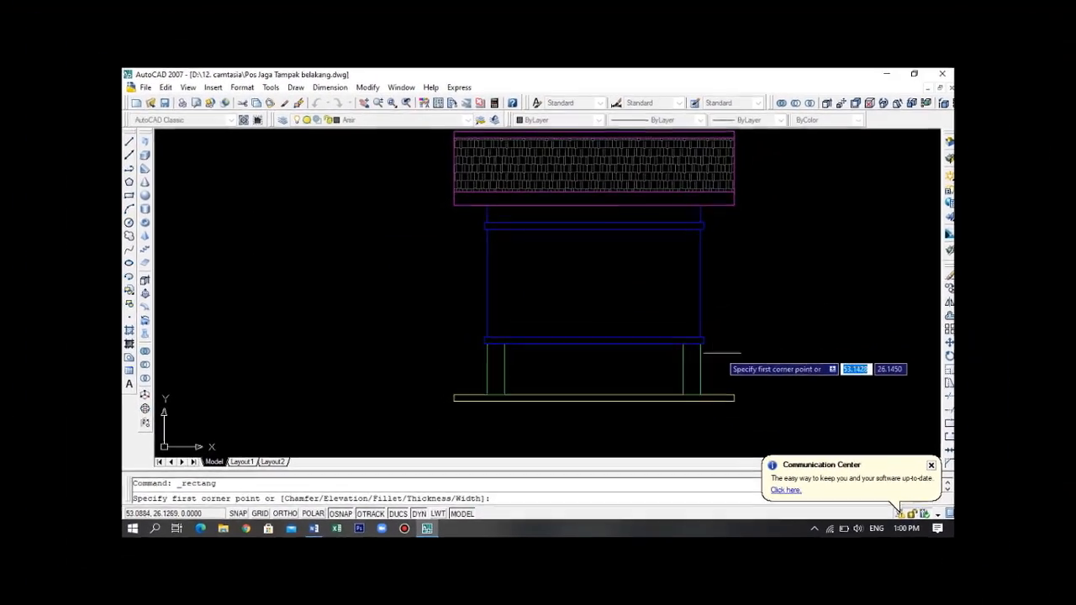
scroll(718, 349, up, 5)
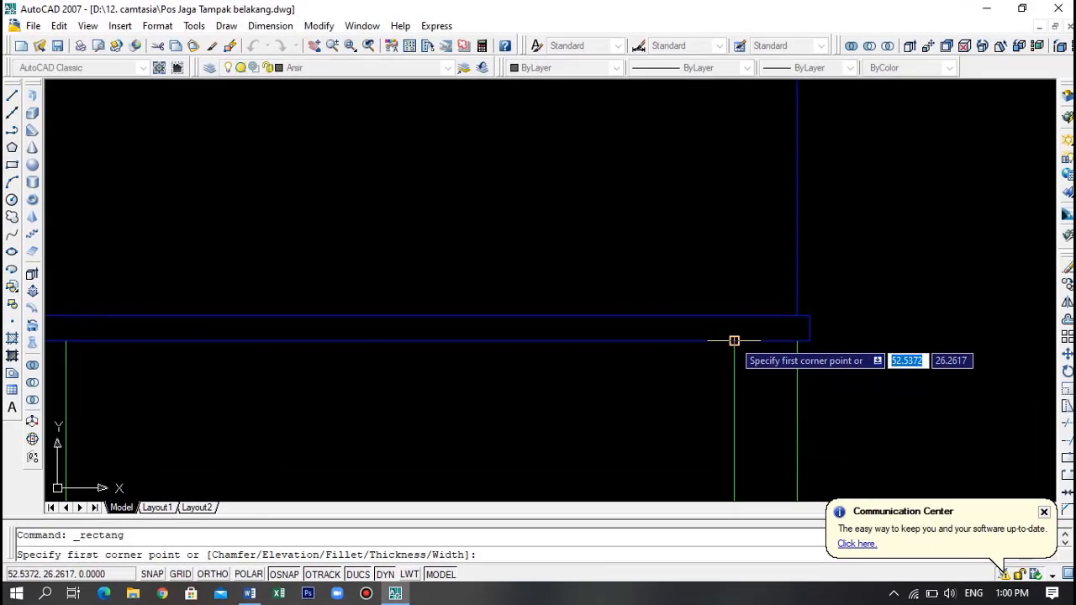
click(733, 340)
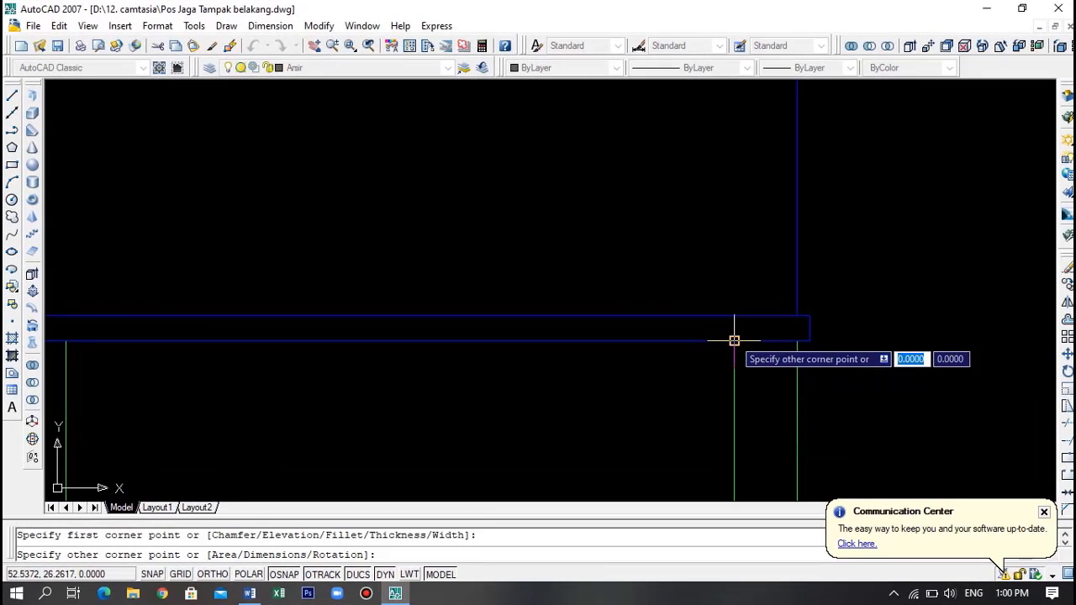
scroll(552, 377, down, 4)
scroll(347, 375, up, 3)
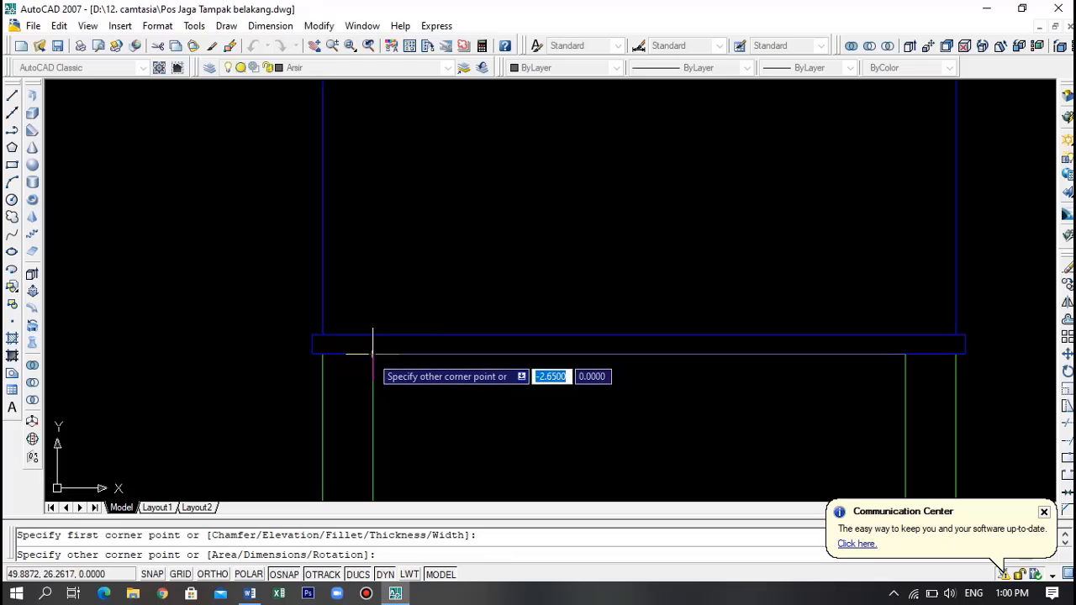
text(d)
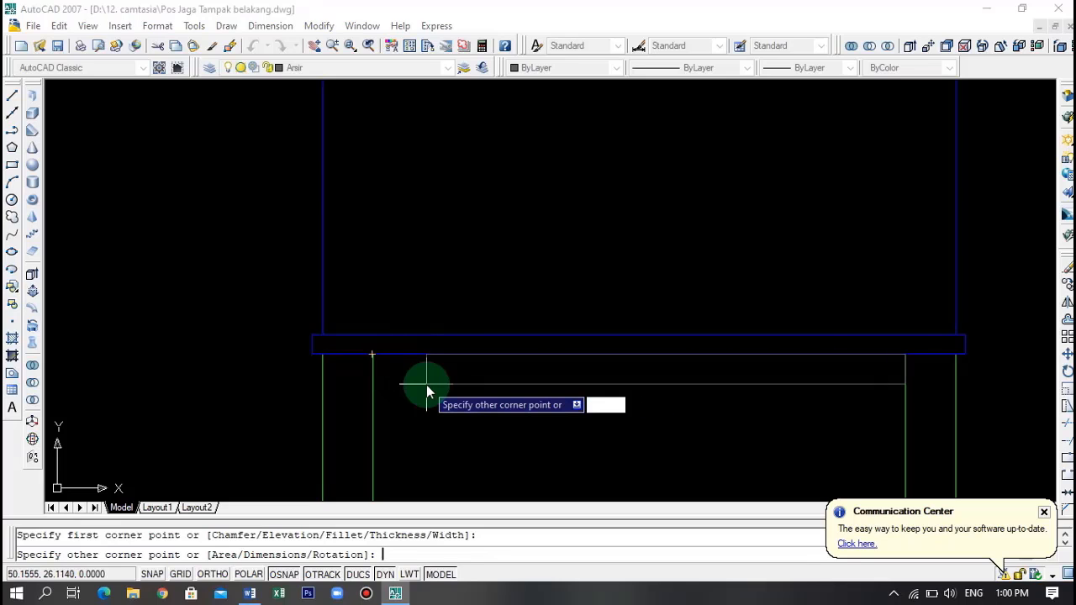
key(Return)
key(BackSpace)
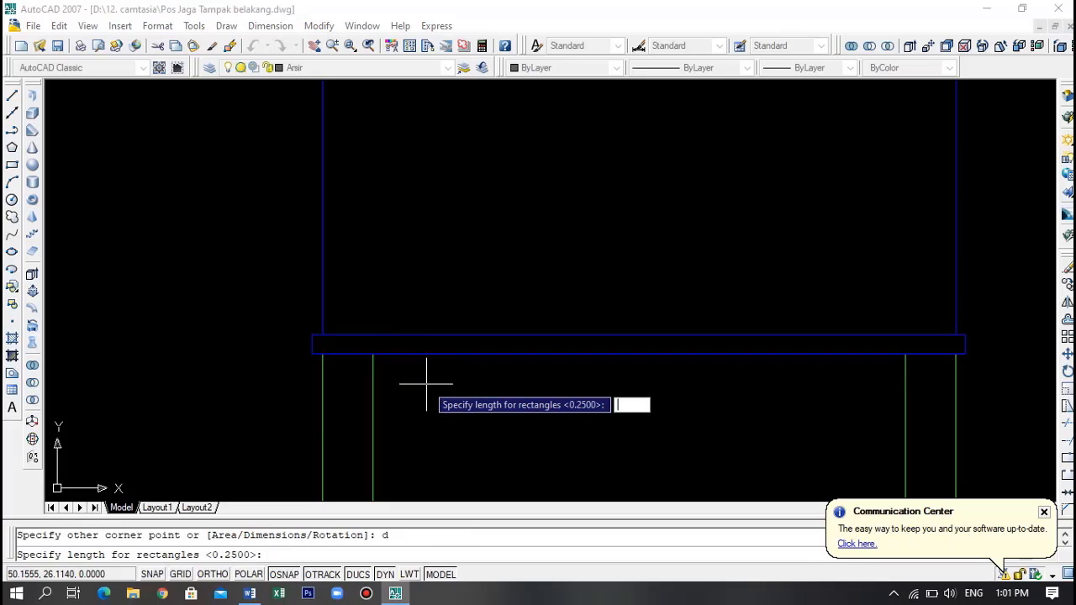
click(372, 353)
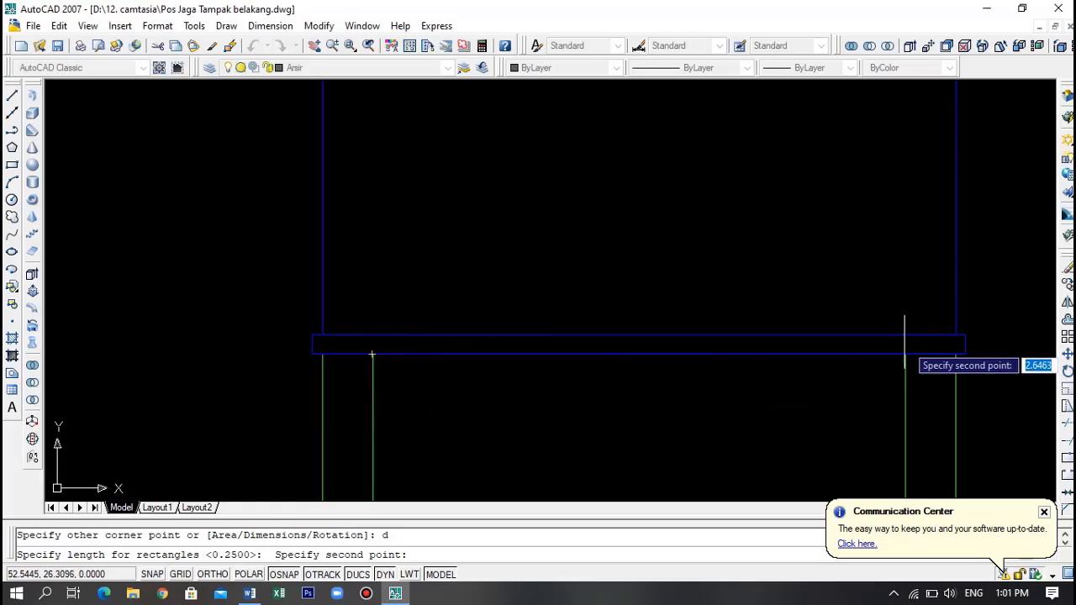
click(904, 353)
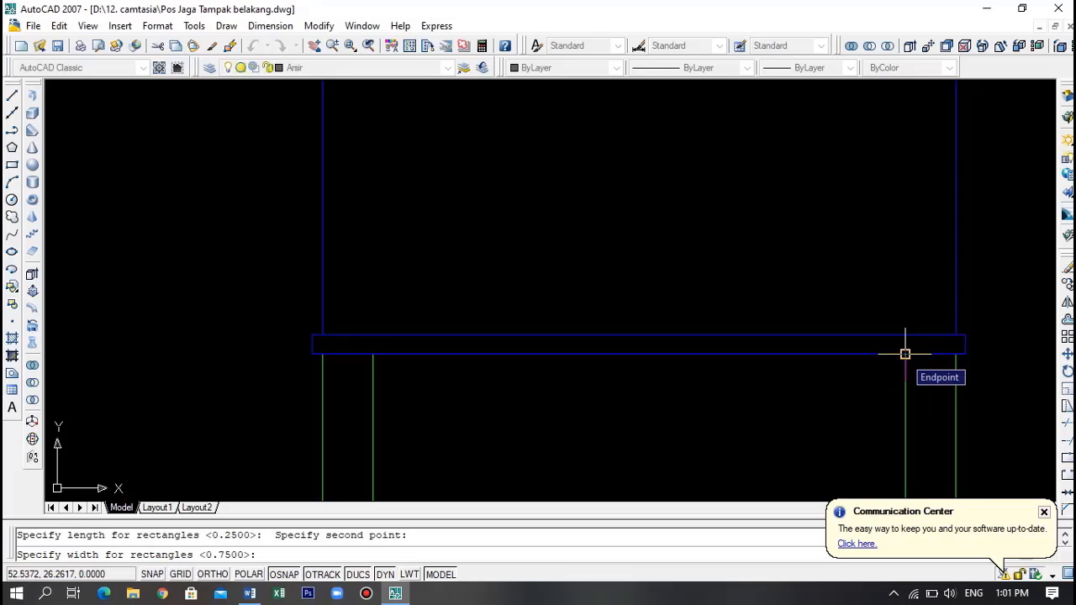
key(Return)
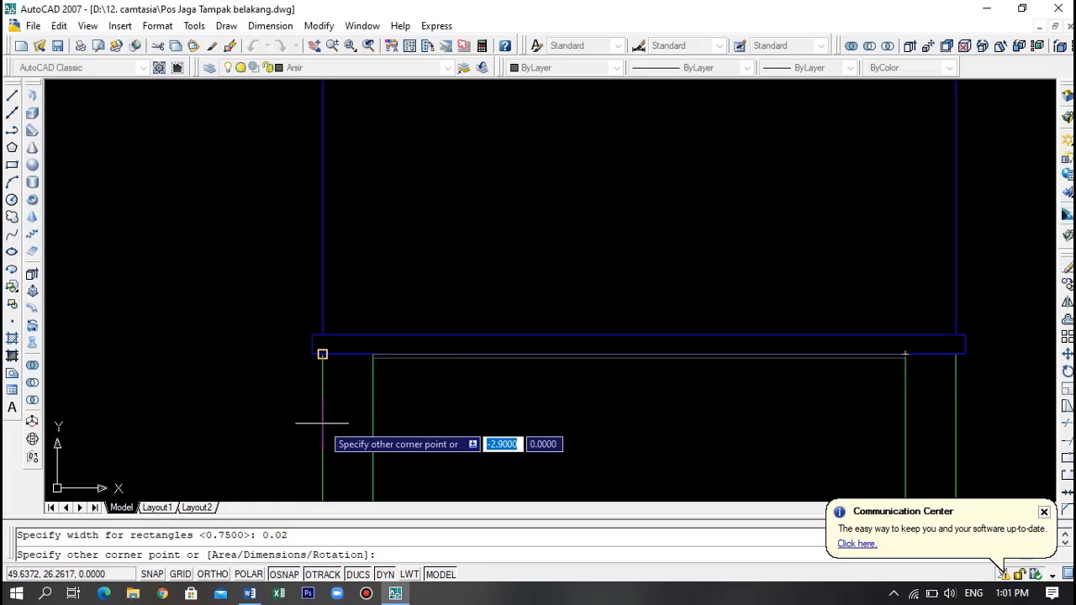
key(Escape)
scroll(660, 308, down, 2)
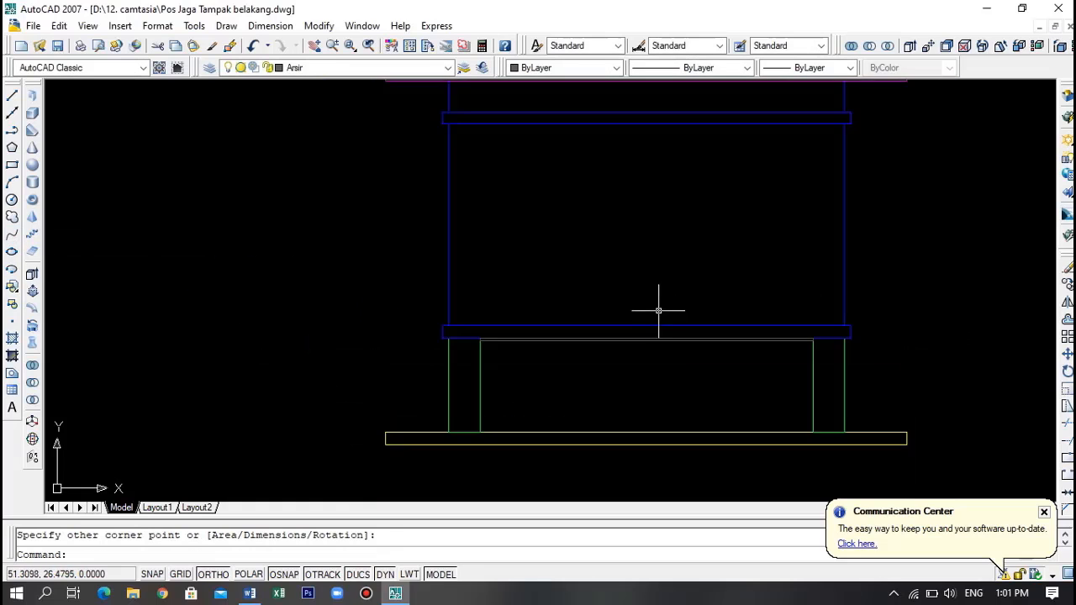
- Draw a circle with radius 0.225 centred on the thin strip's lower right corner
scroll(647, 308, up, 2)
key(Escape)
text(c)
key(Return)
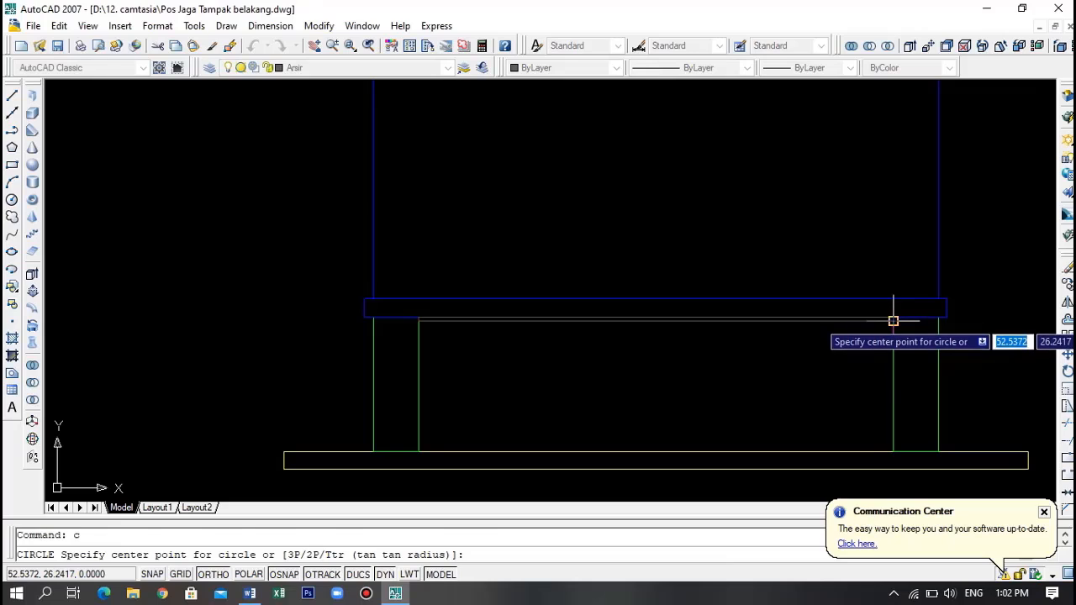
click(894, 319)
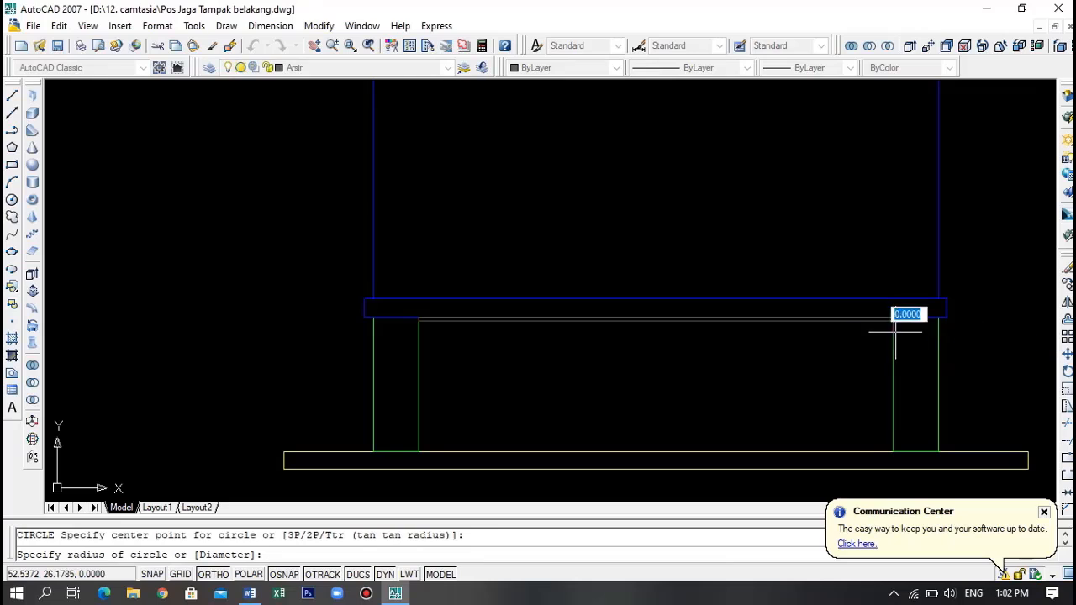
click(1004, 353)
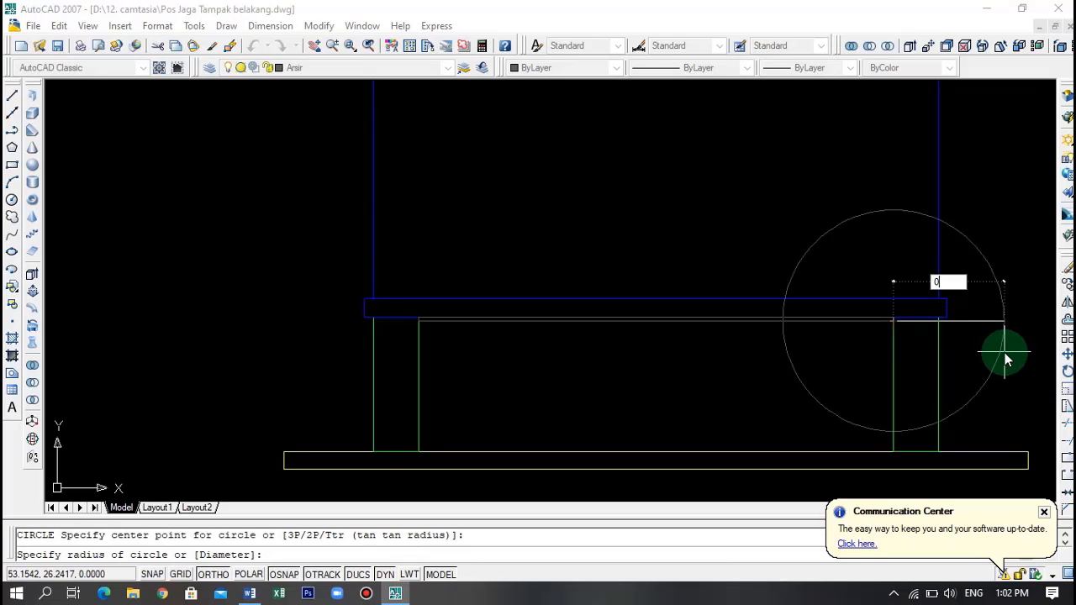
text(0.)
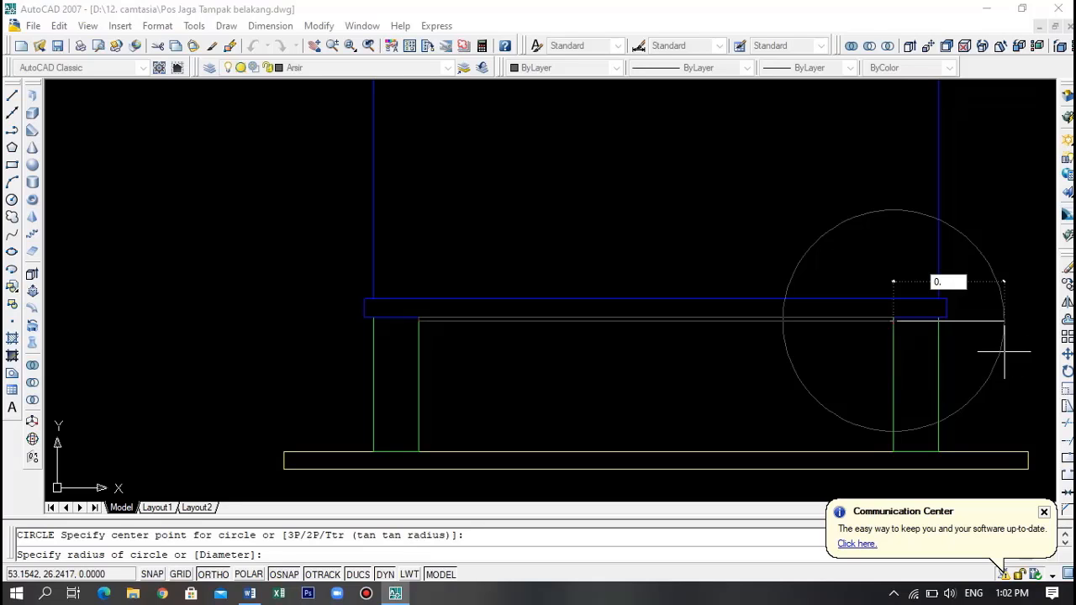
text(225)
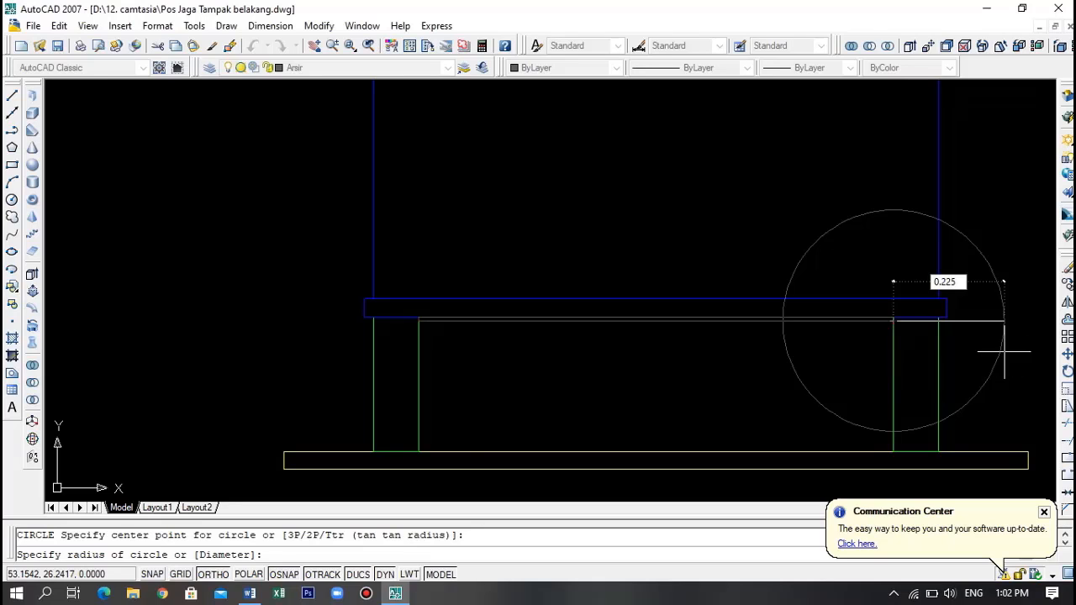
key(Return)
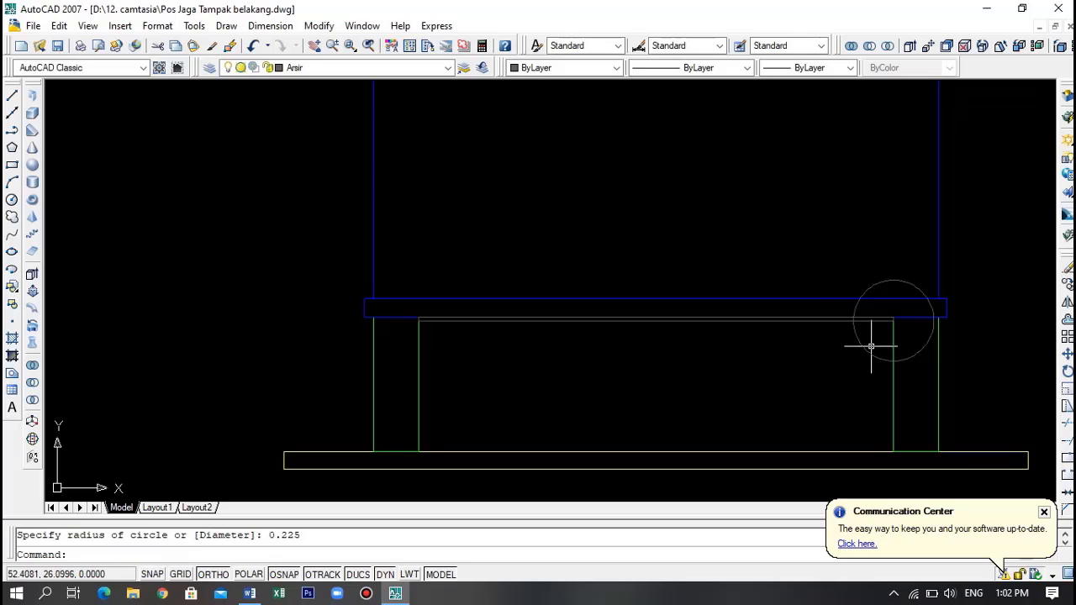
- Copy the thin strip straight down from its upper right corner to the bottom point of the circle
click(828, 321)
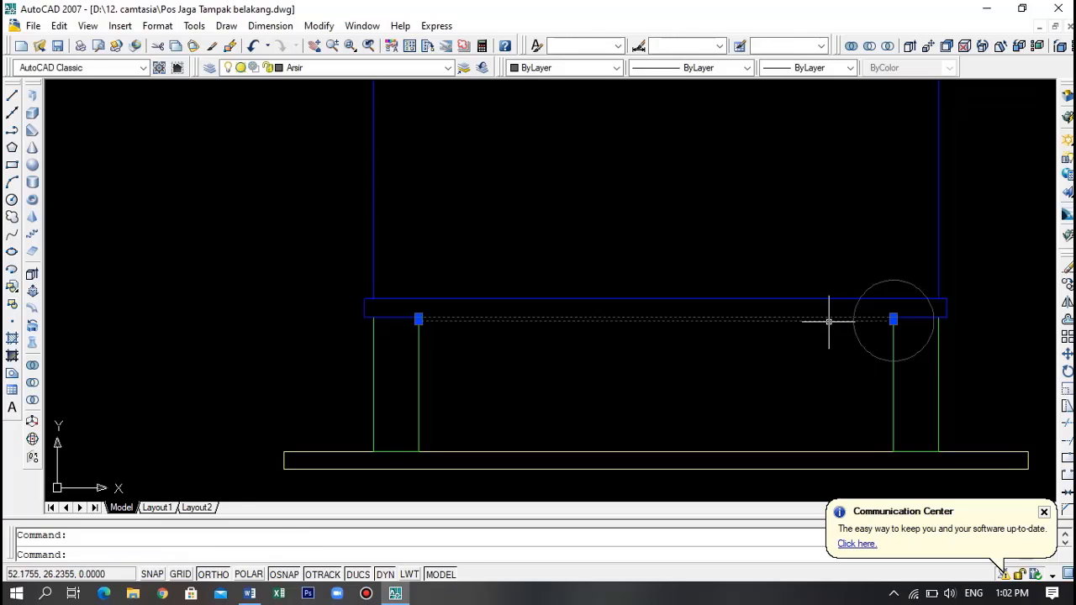
click(902, 365)
text(co)
key(Return)
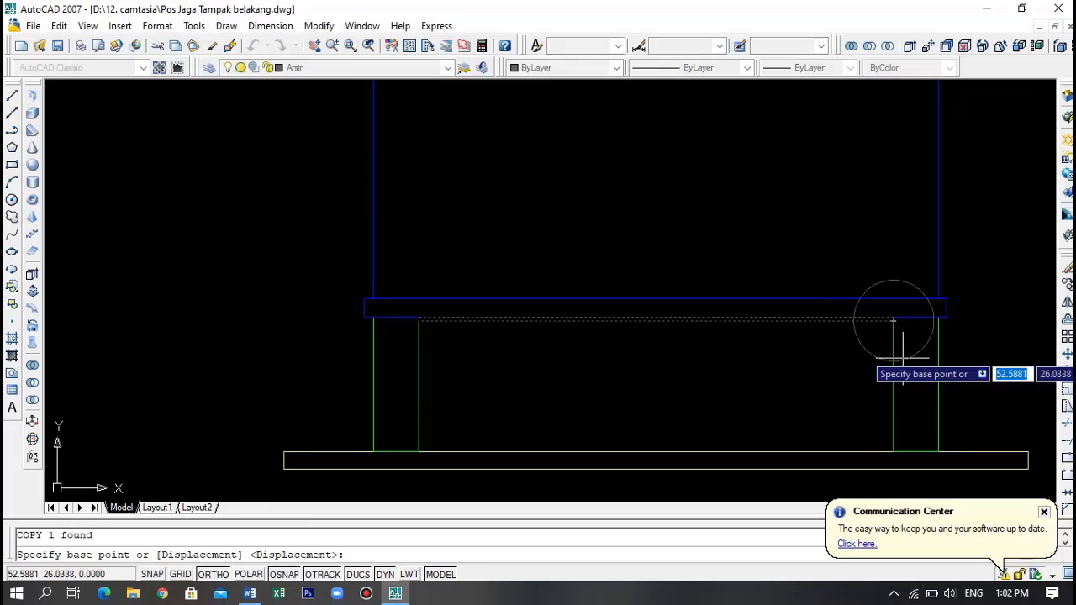
click(893, 317)
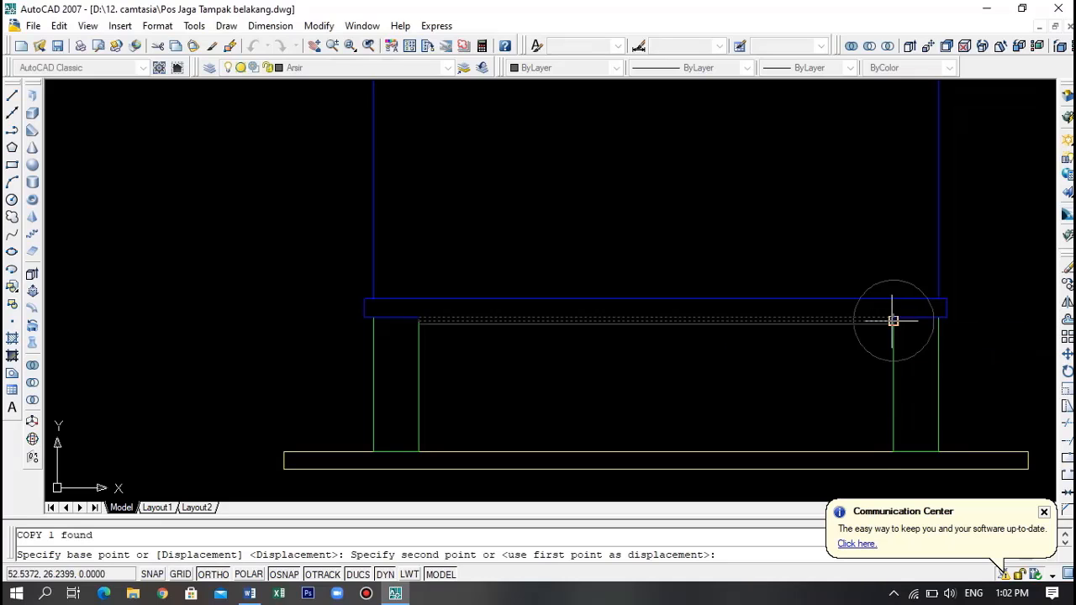
click(893, 362)
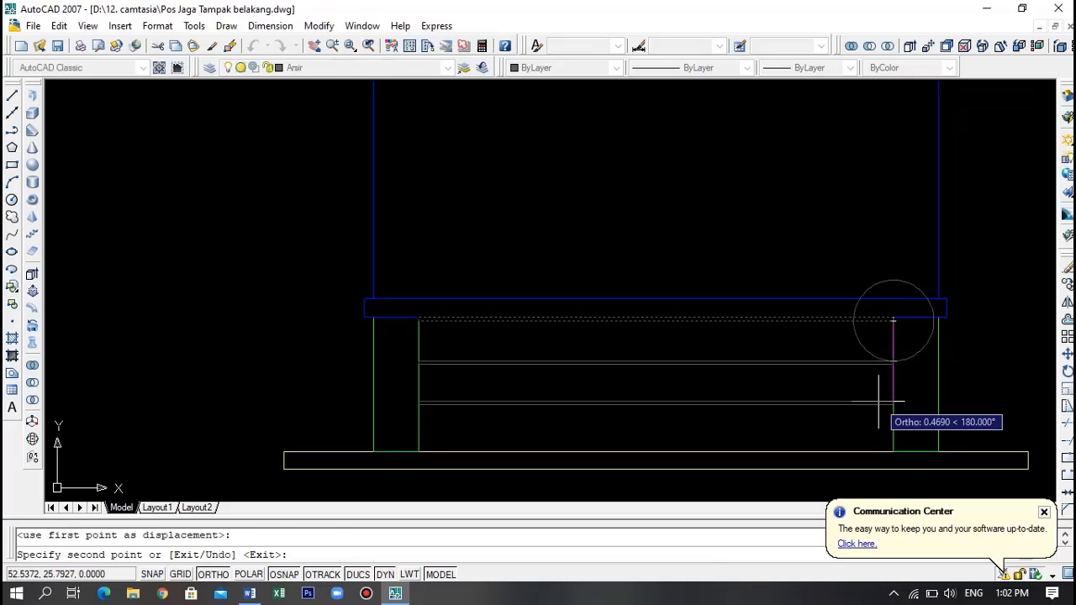
key(Escape)
- Move the circle from the first strip's lower right corner to the lower right corner of the second strip
click(879, 337)
click(844, 357)
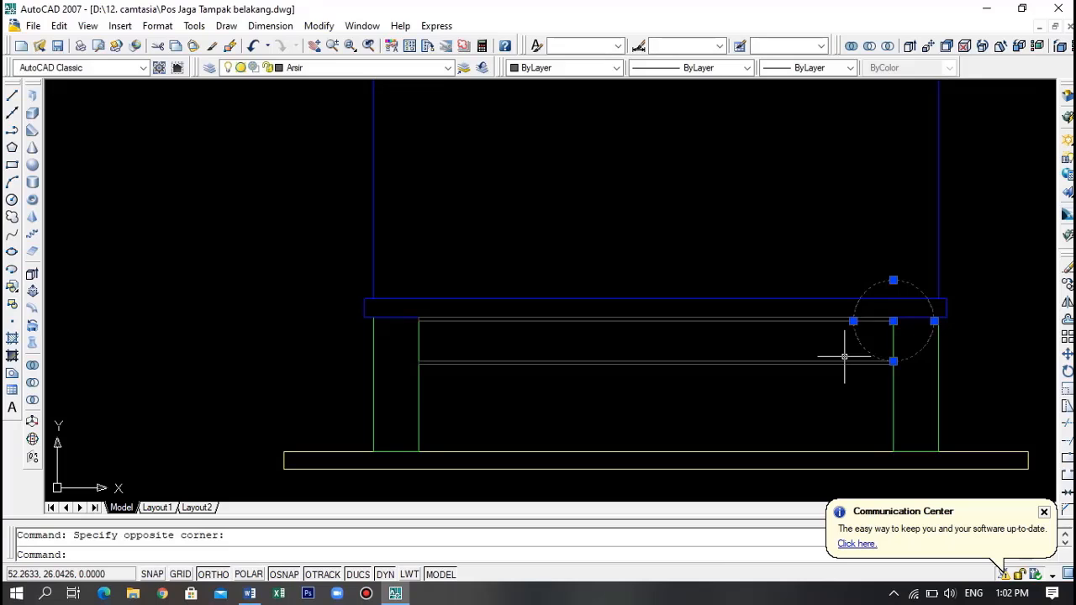
text(m)
key(Return)
click(893, 321)
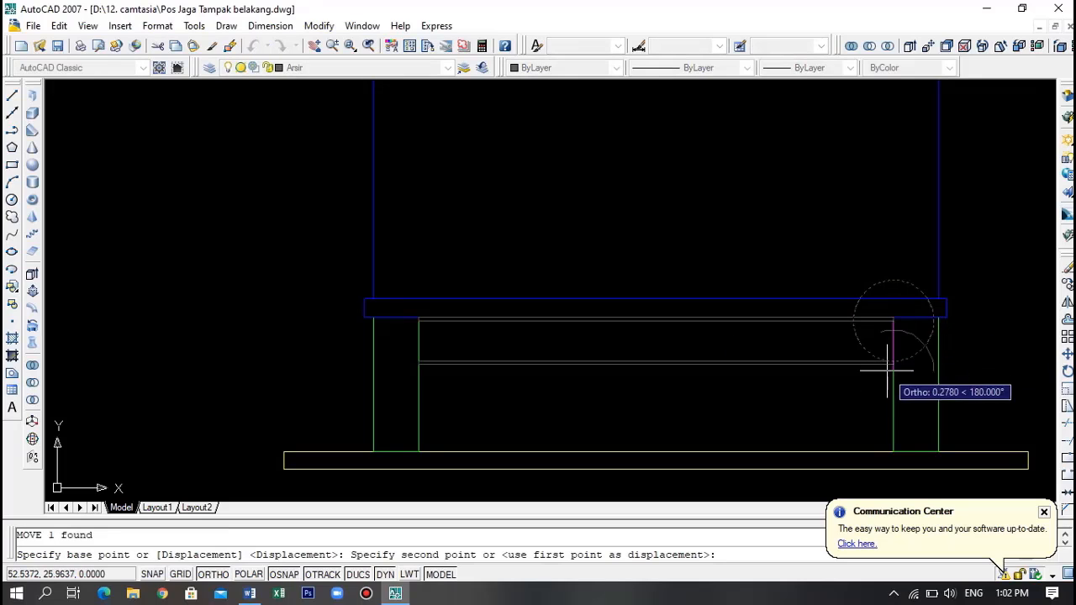
click(893, 363)
- Copy the second strip down from its upper right corner to the bottom point of the moved circle
click(857, 375)
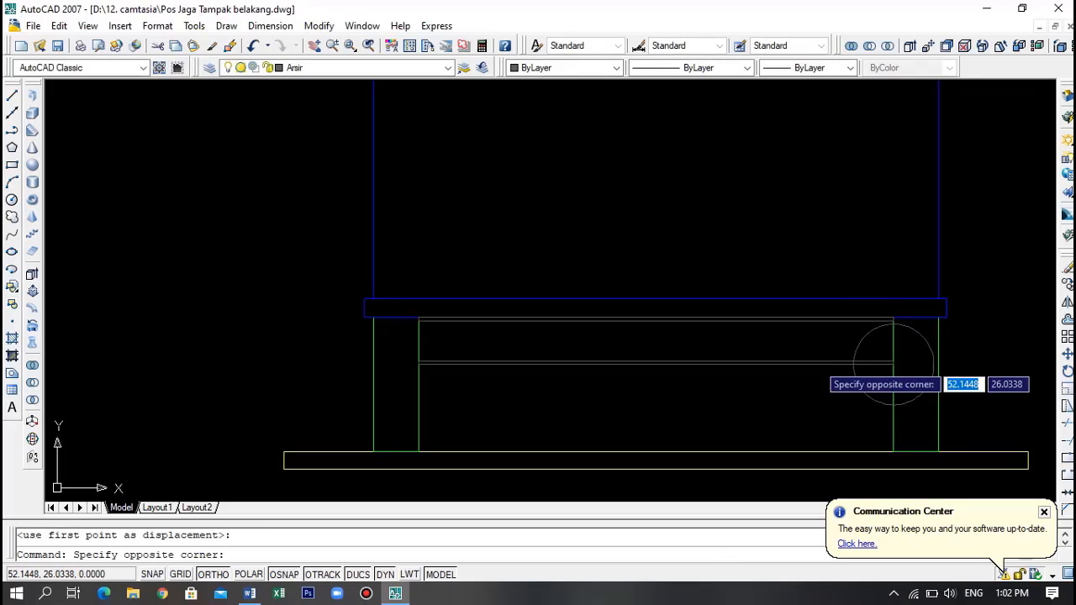
click(812, 366)
text(co)
key(Return)
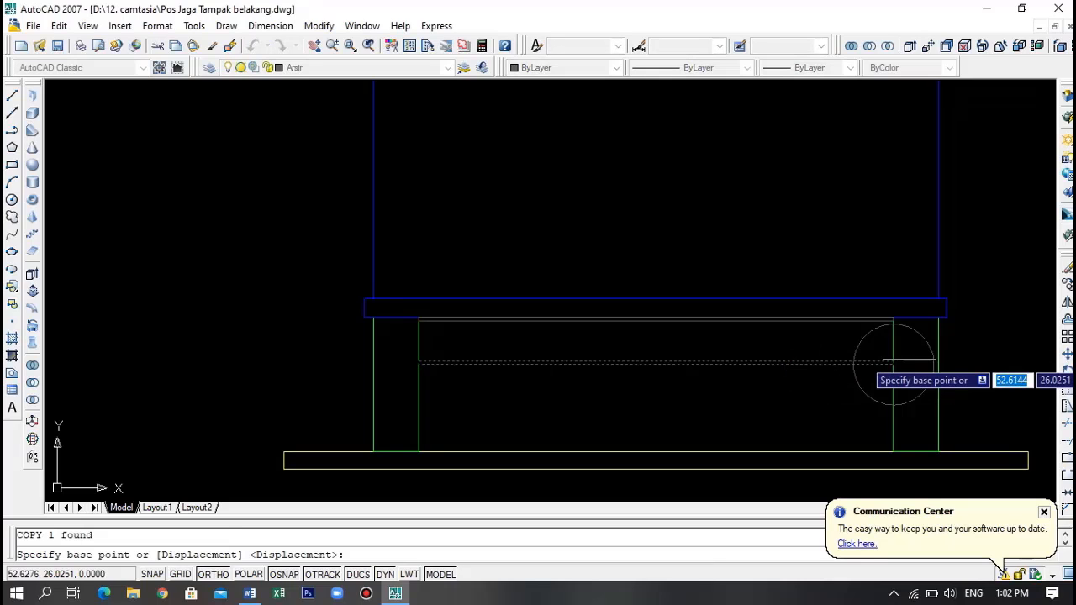
click(892, 362)
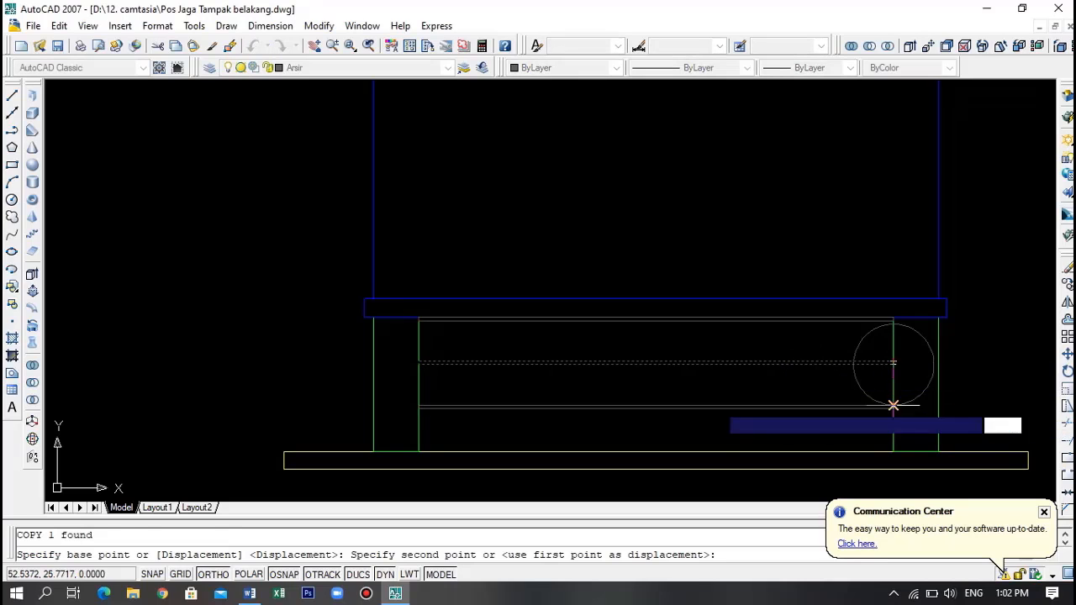
click(893, 406)
key(Escape)
- Move the circle down so its centre sits on the third strip's lower right corner
click(863, 354)
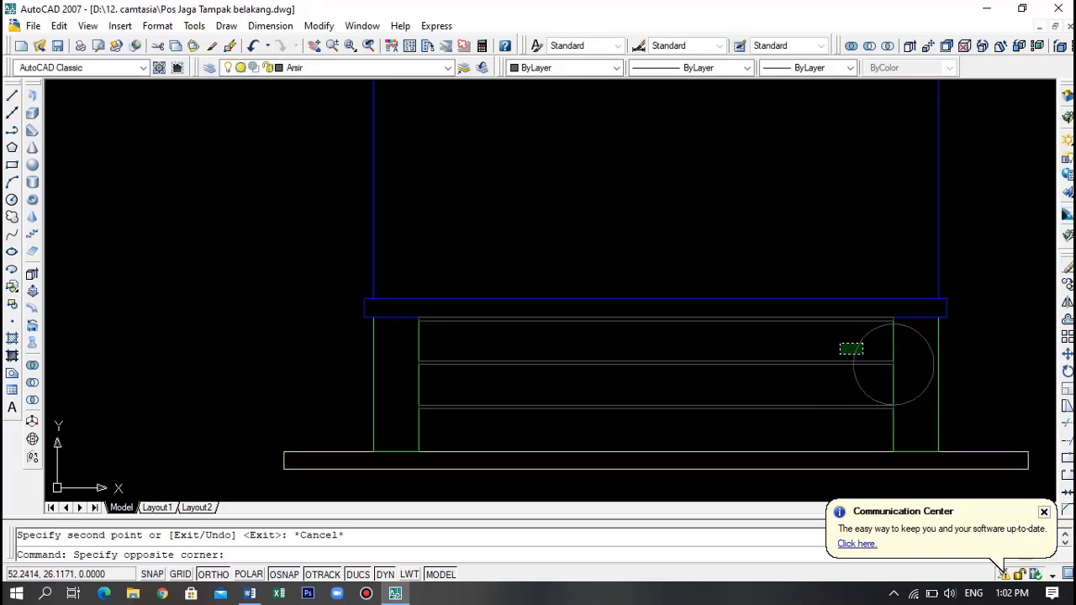
click(845, 344)
text(m)
key(Return)
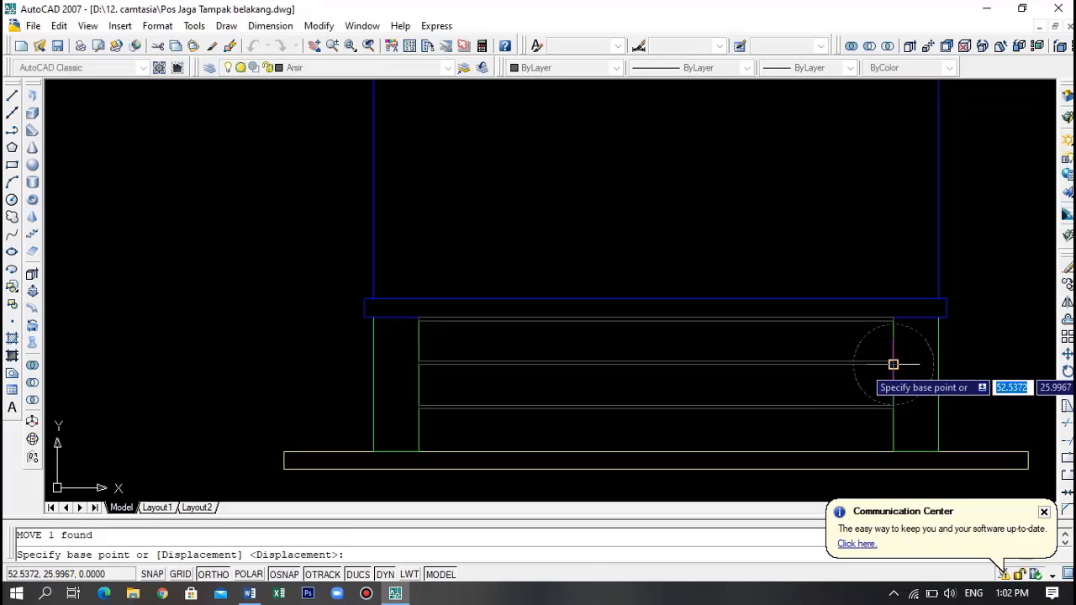
click(892, 364)
click(894, 407)
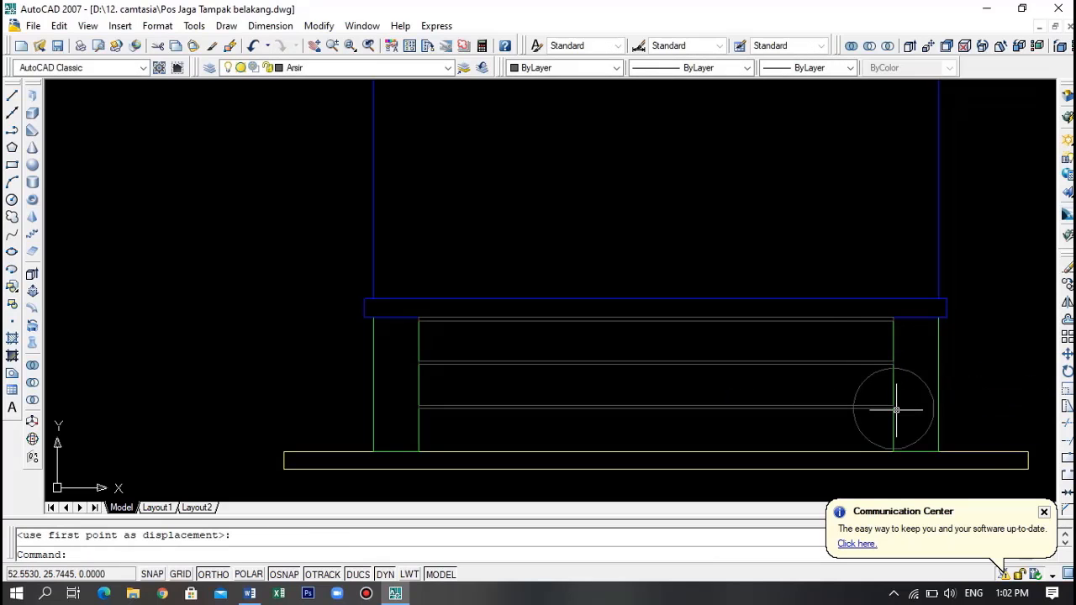
- Copy the third strip down from its upper right corner to the circle's bottom point, just above the floor slab
click(825, 372)
click(771, 408)
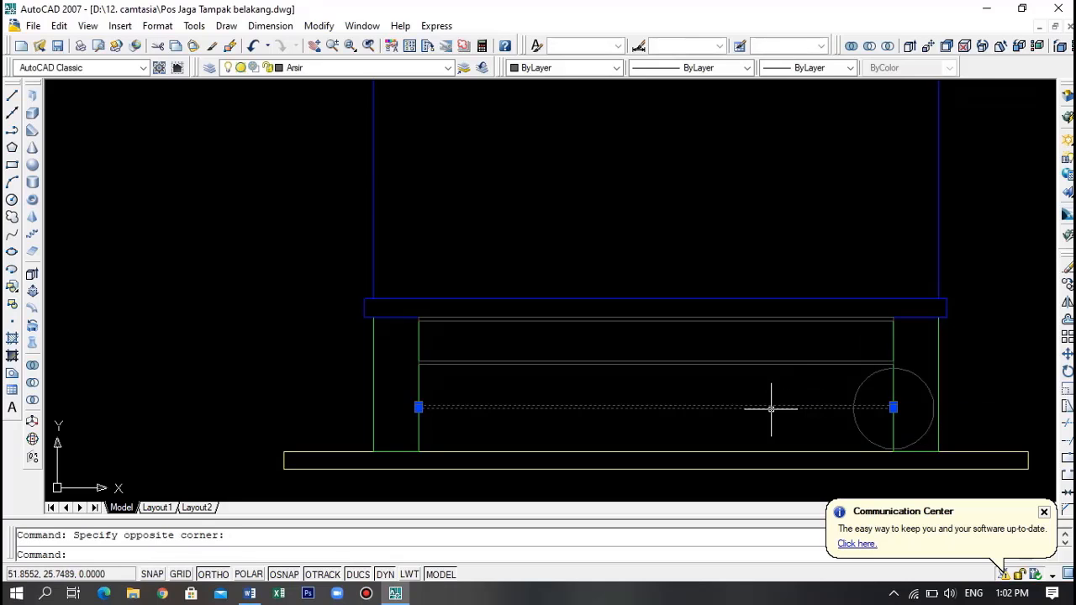
text(co)
key(Return)
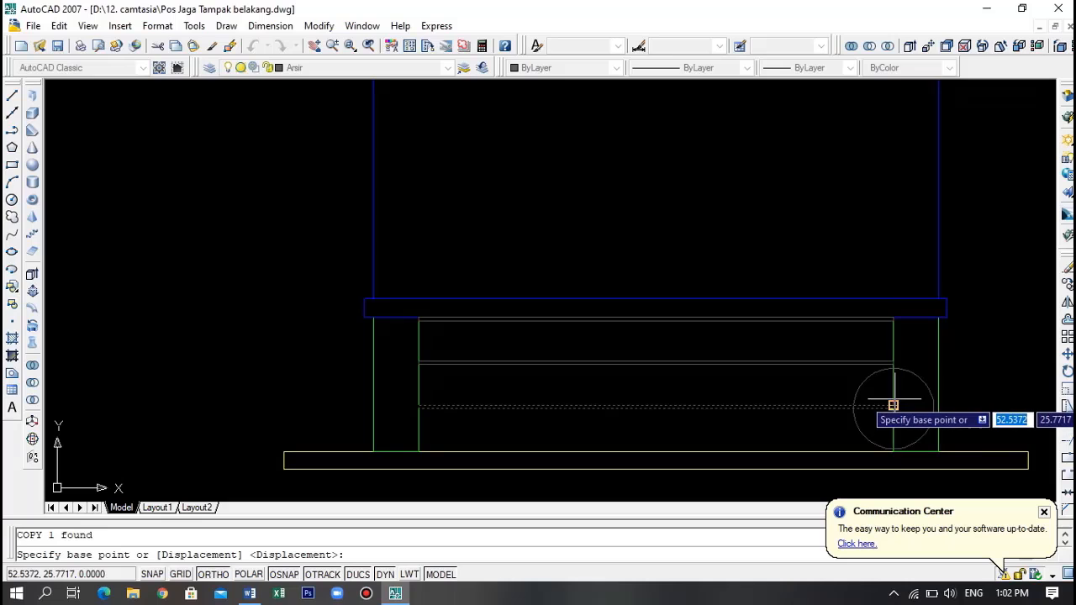
click(893, 407)
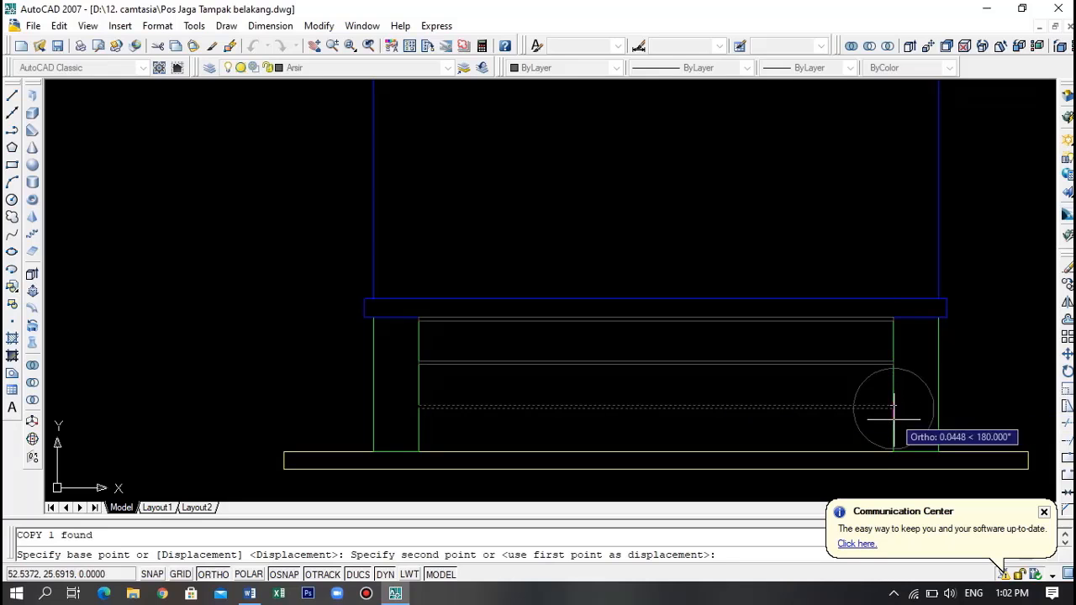
click(892, 450)
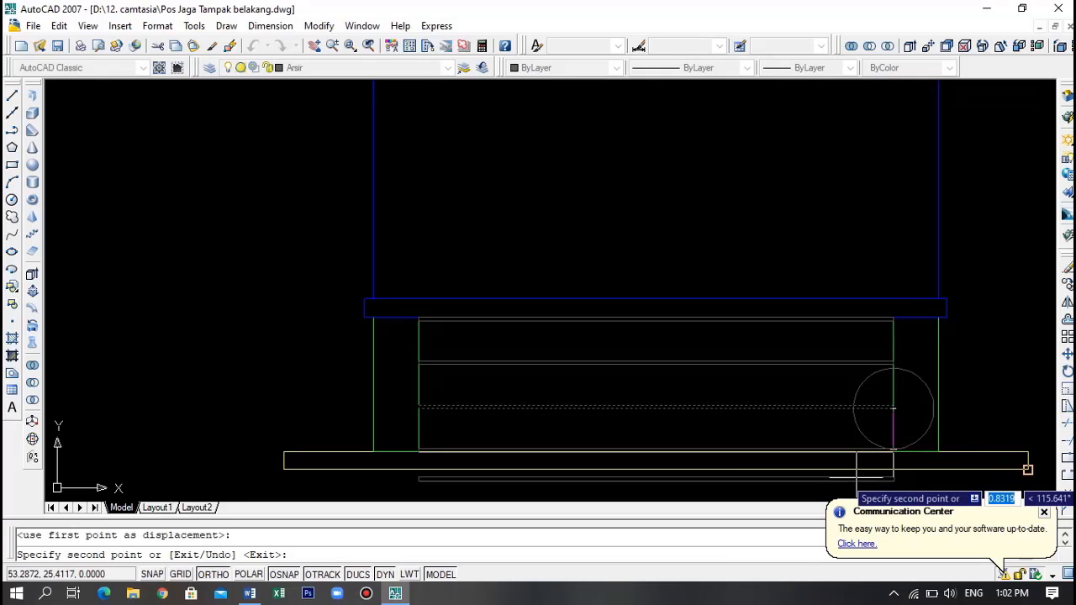
key(Escape)
- Erase the spacing circle at the right end of the strips between the stone walls
click(865, 436)
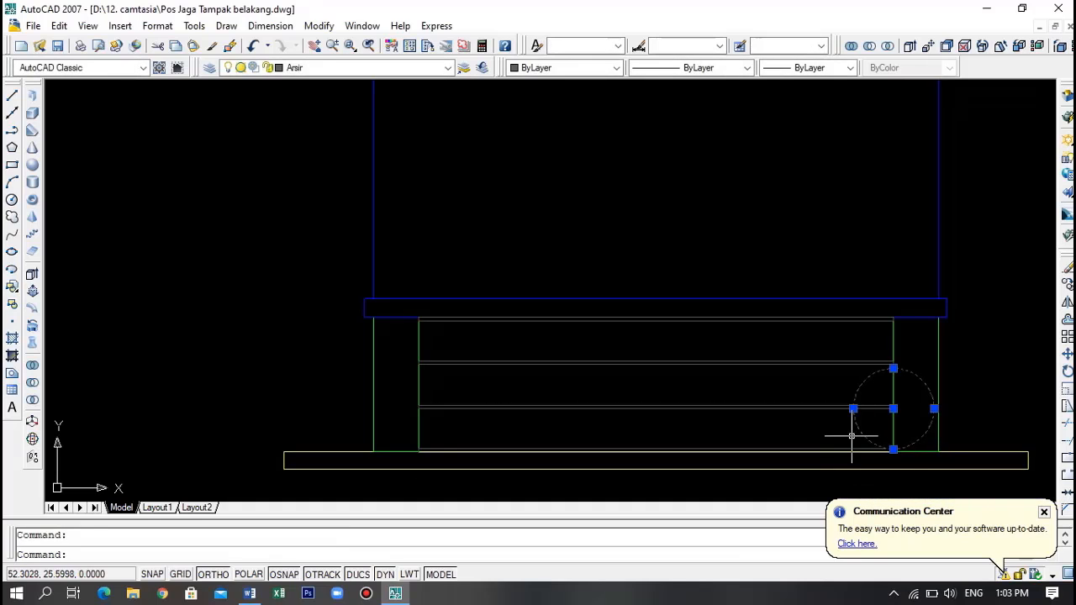
key(Delete)
scroll(747, 302, down, 3)
scroll(742, 289, down, 2)
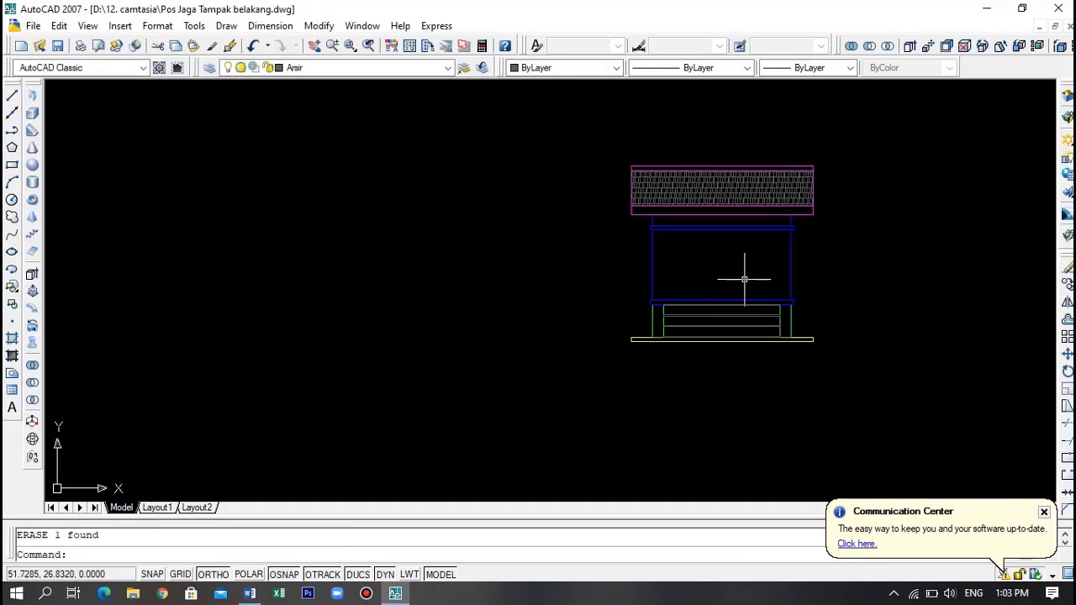
middle_drag(745, 281, 644, 315)
scroll(644, 313, up, 2)
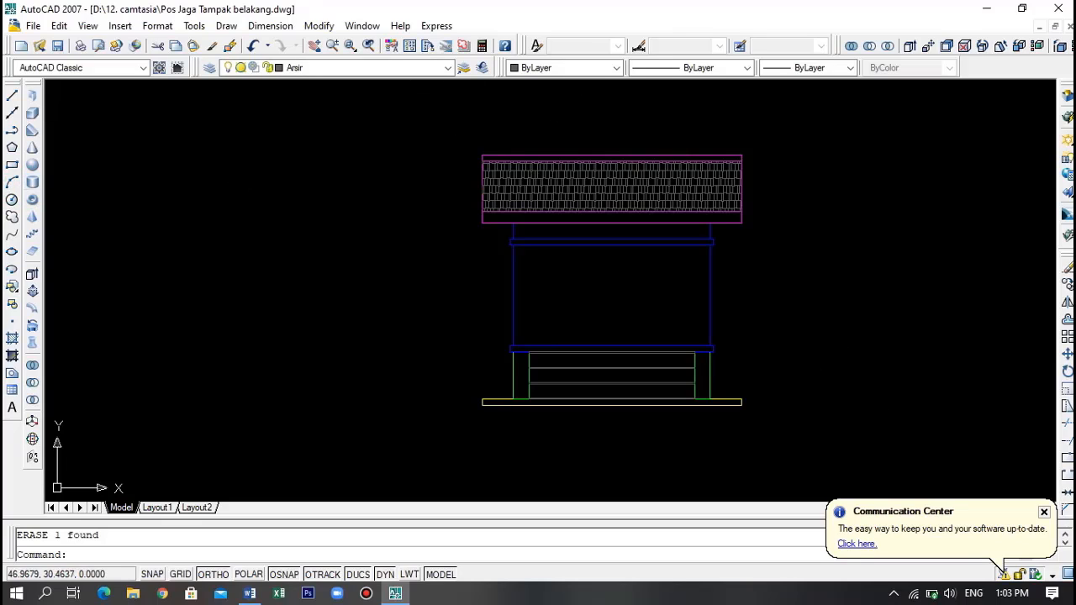
- Hatch the three panels between the horizontal strips with the predefined AR-SAND pattern
click(12, 338)
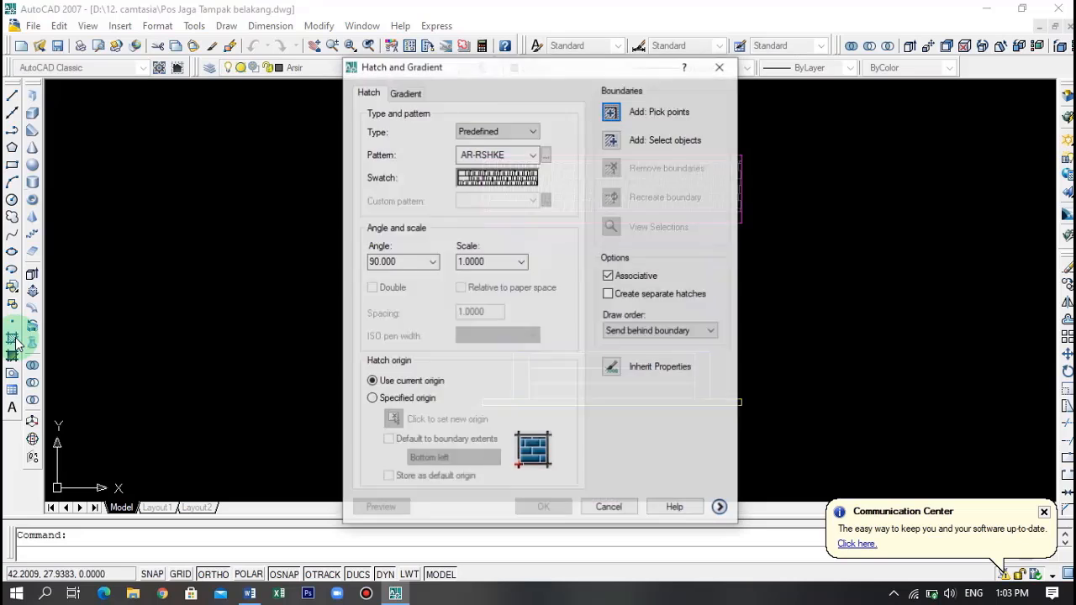
click(505, 179)
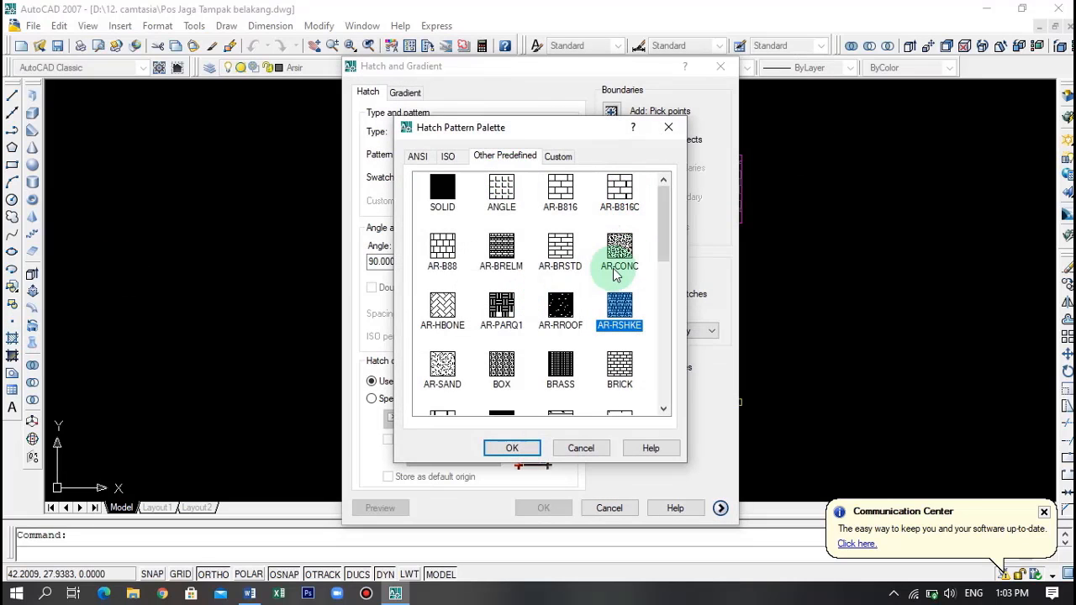
scroll(616, 275, down, 4)
scroll(616, 275, up, 2)
scroll(616, 275, down, 1)
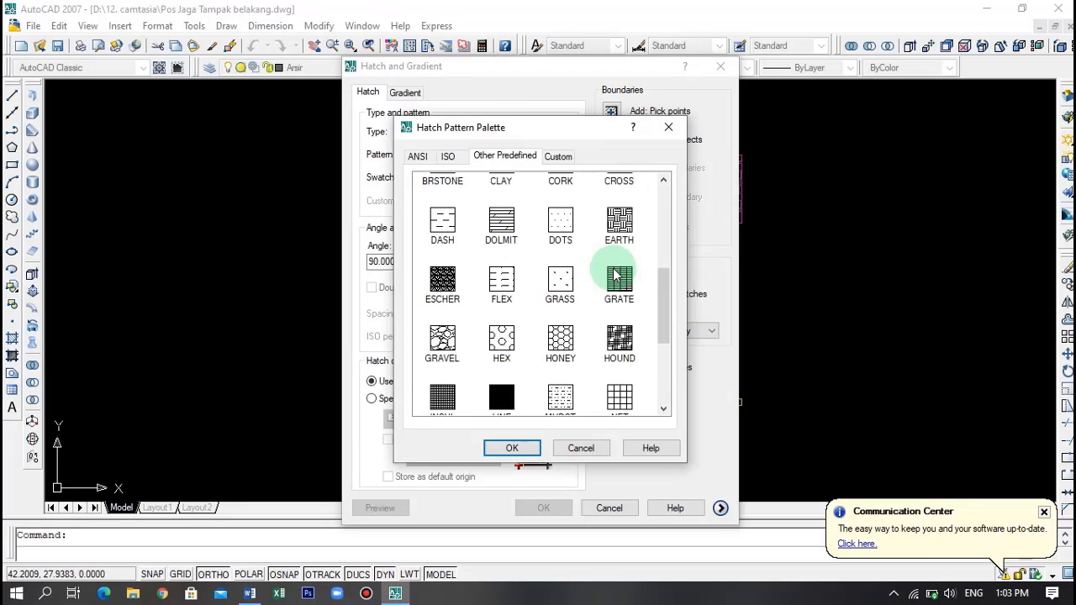
scroll(615, 275, up, 1)
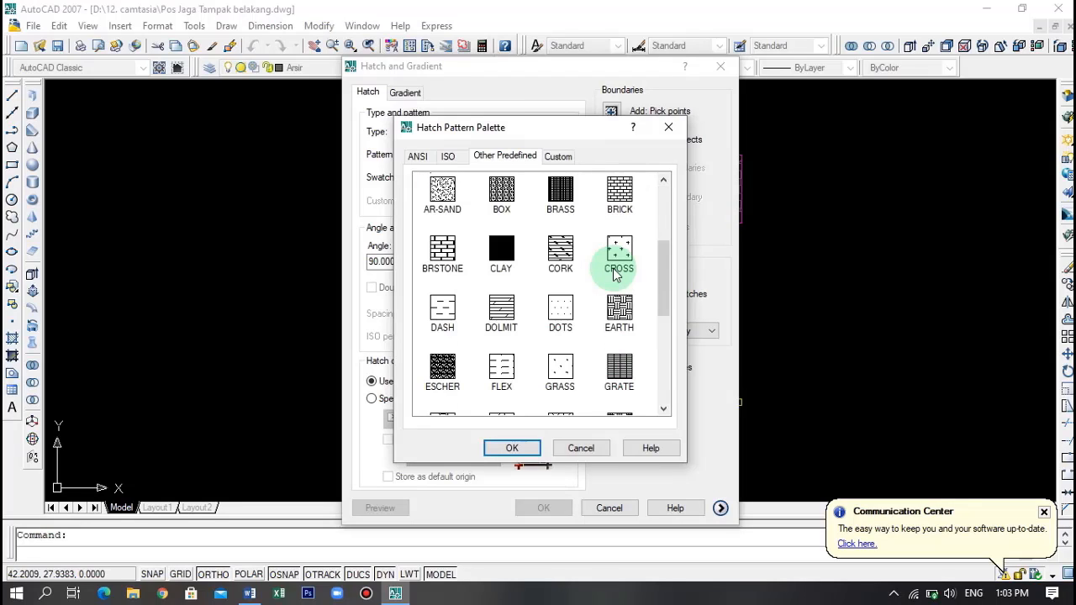
click(440, 202)
click(512, 448)
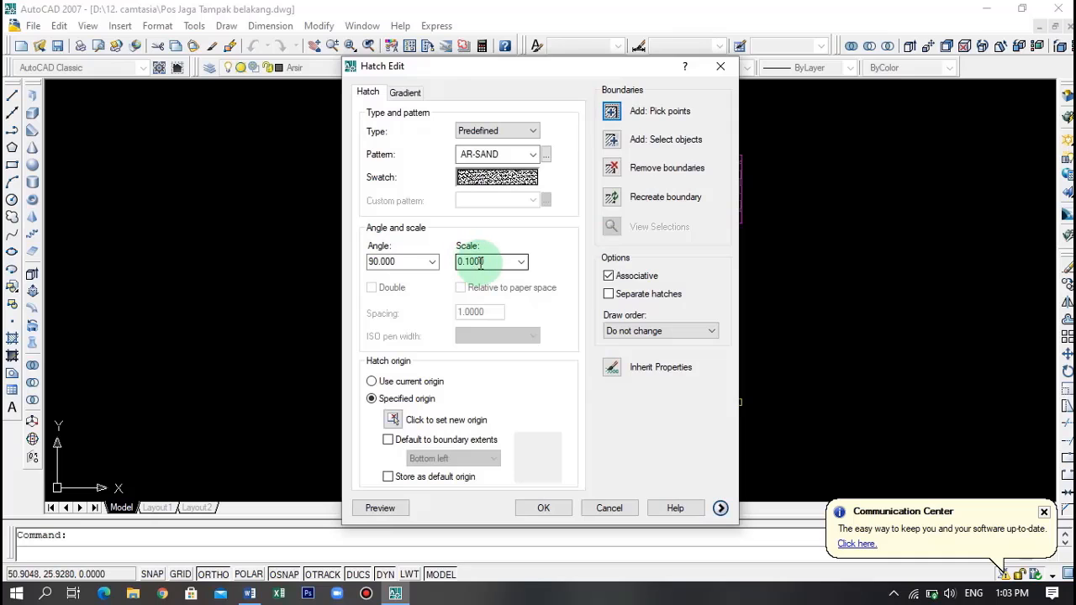
- Set the scale of the AR-SAND hatch in the lower wall panels to 0.05
double_click(480, 261)
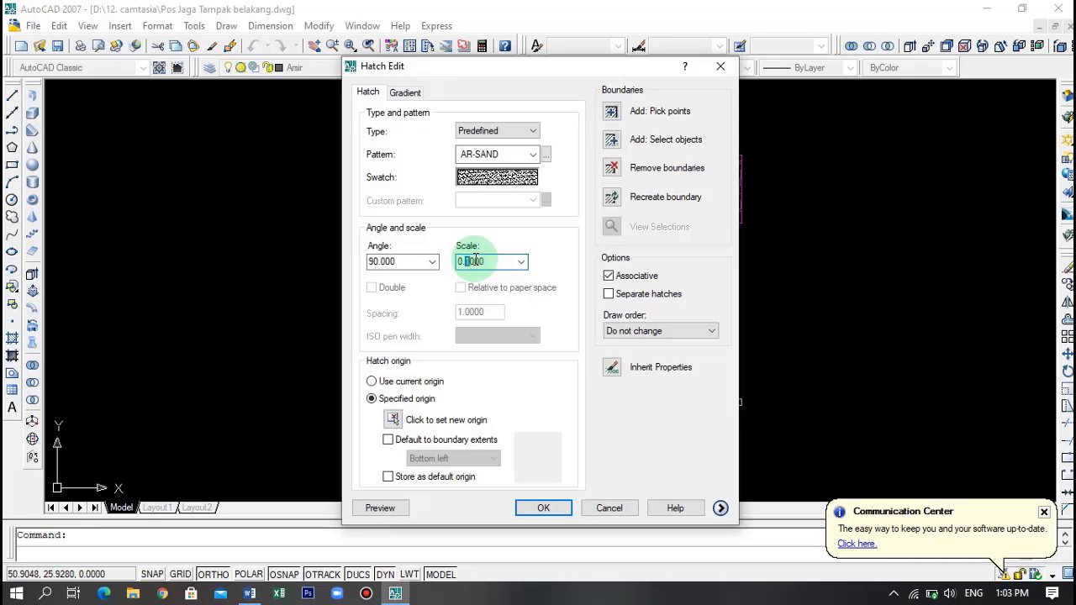
text(0)
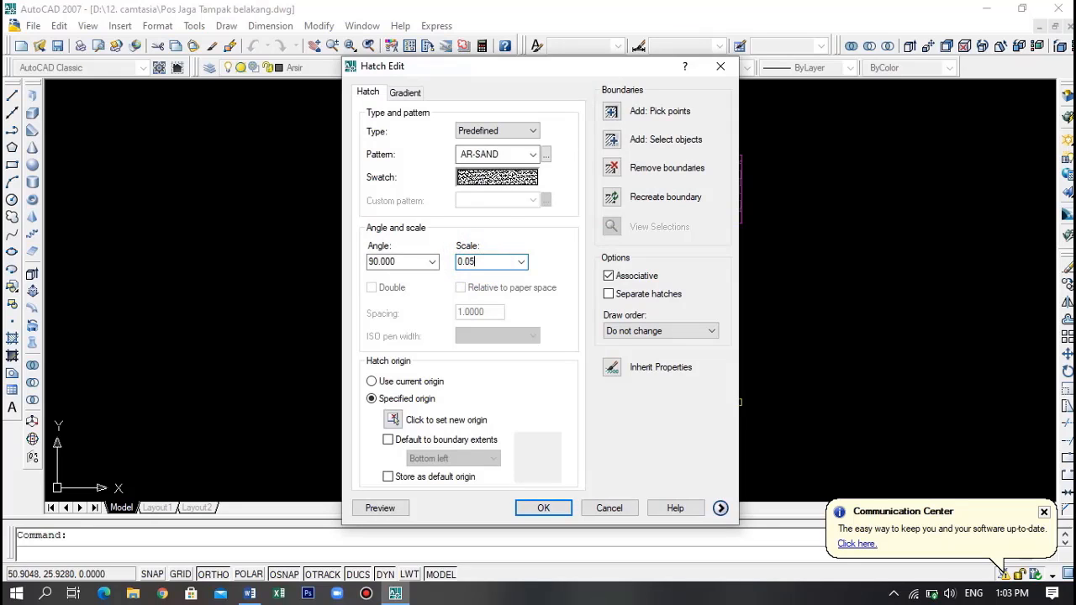
click(544, 509)
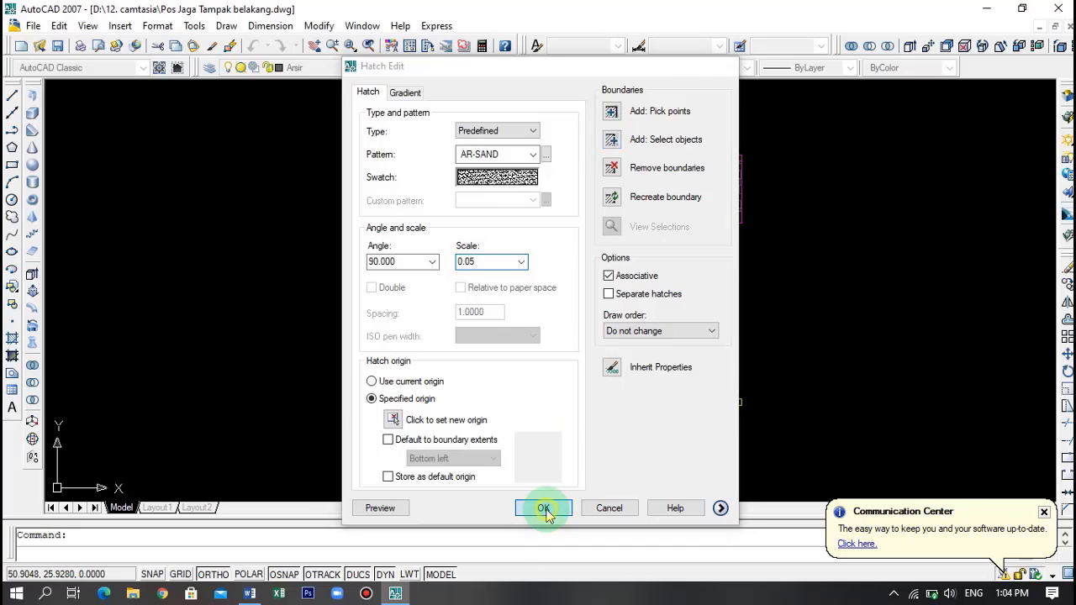
scroll(595, 298, down, 2)
scroll(690, 276, up, 2)
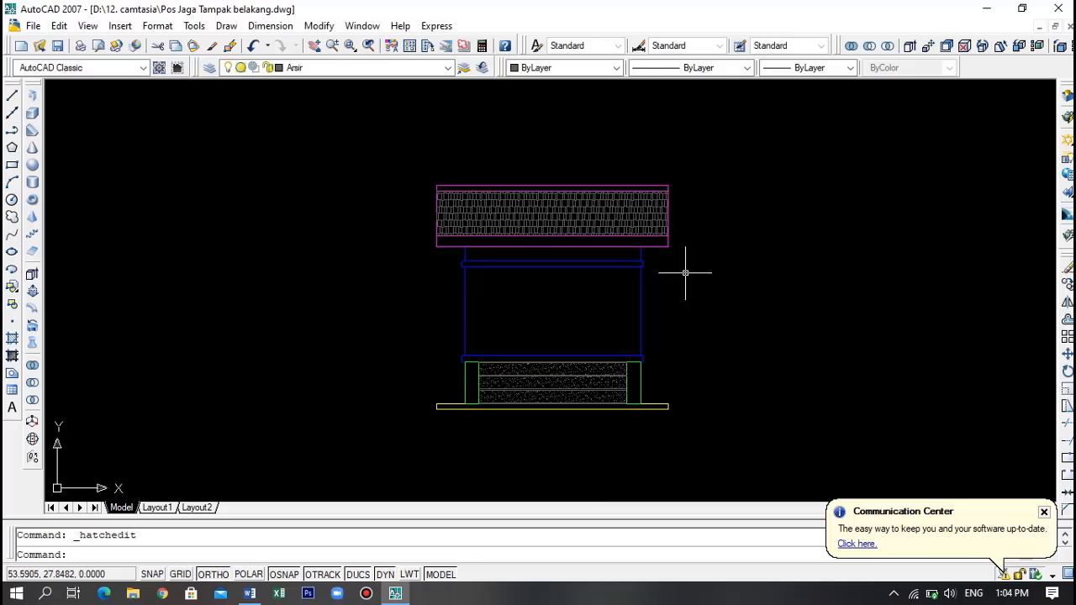
scroll(473, 412, up, 4)
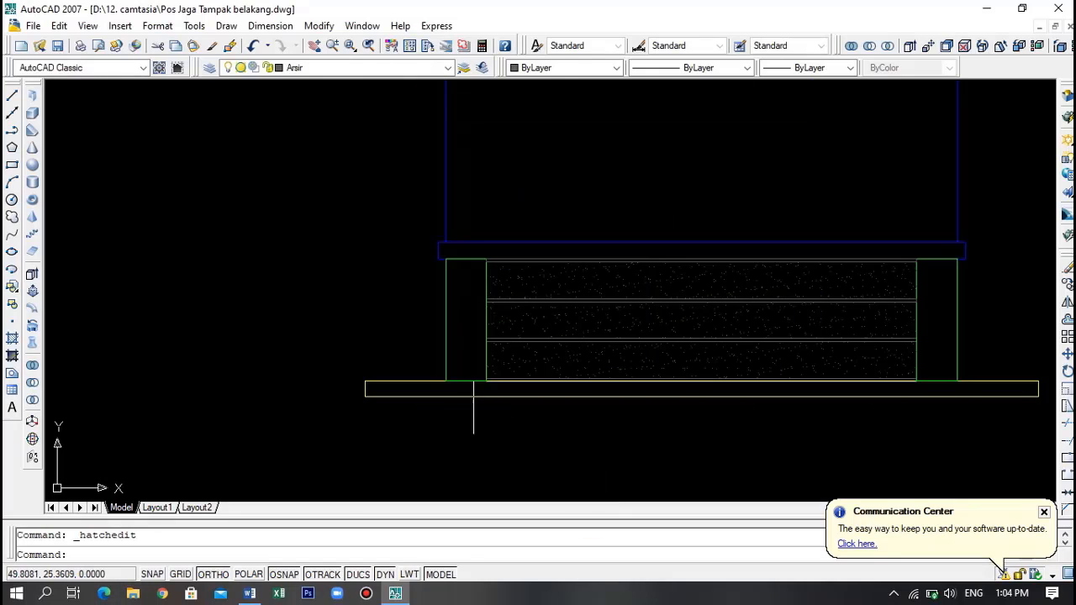